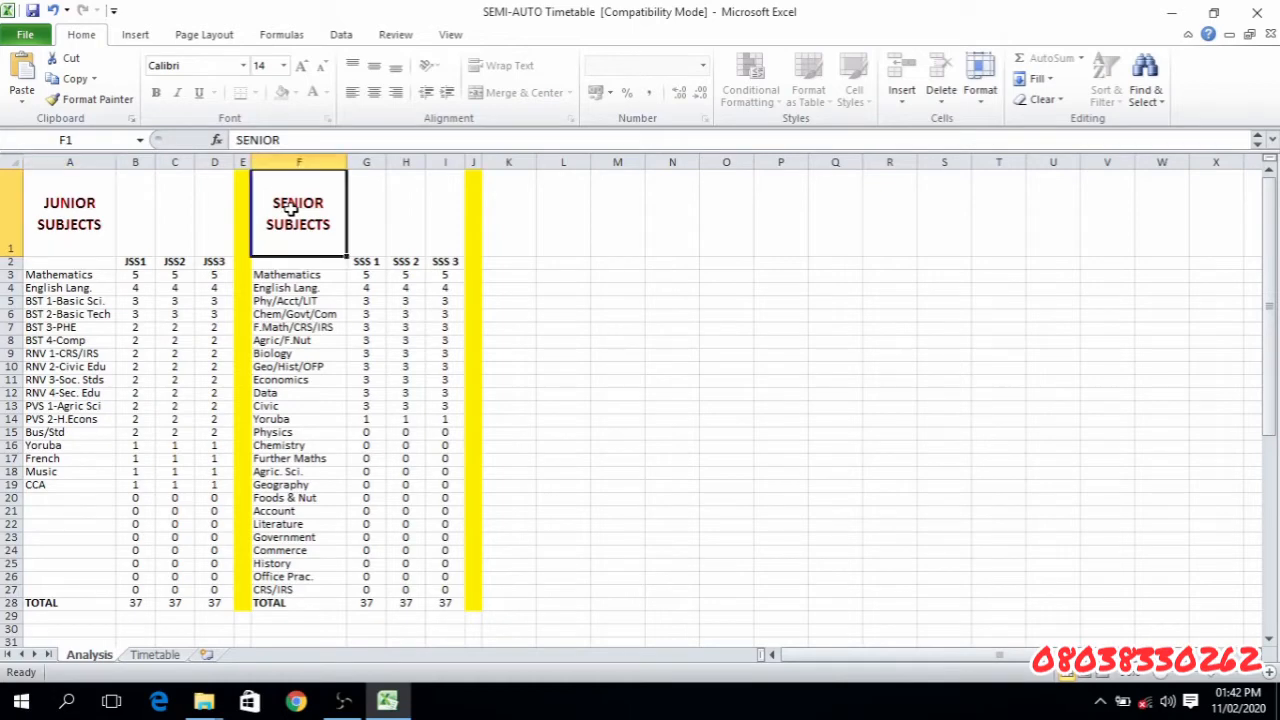
- Review the junior subject list on the Analysis sheet with its period allocations and the JSS1, JSS2 and JSS3 headings
click(99, 218)
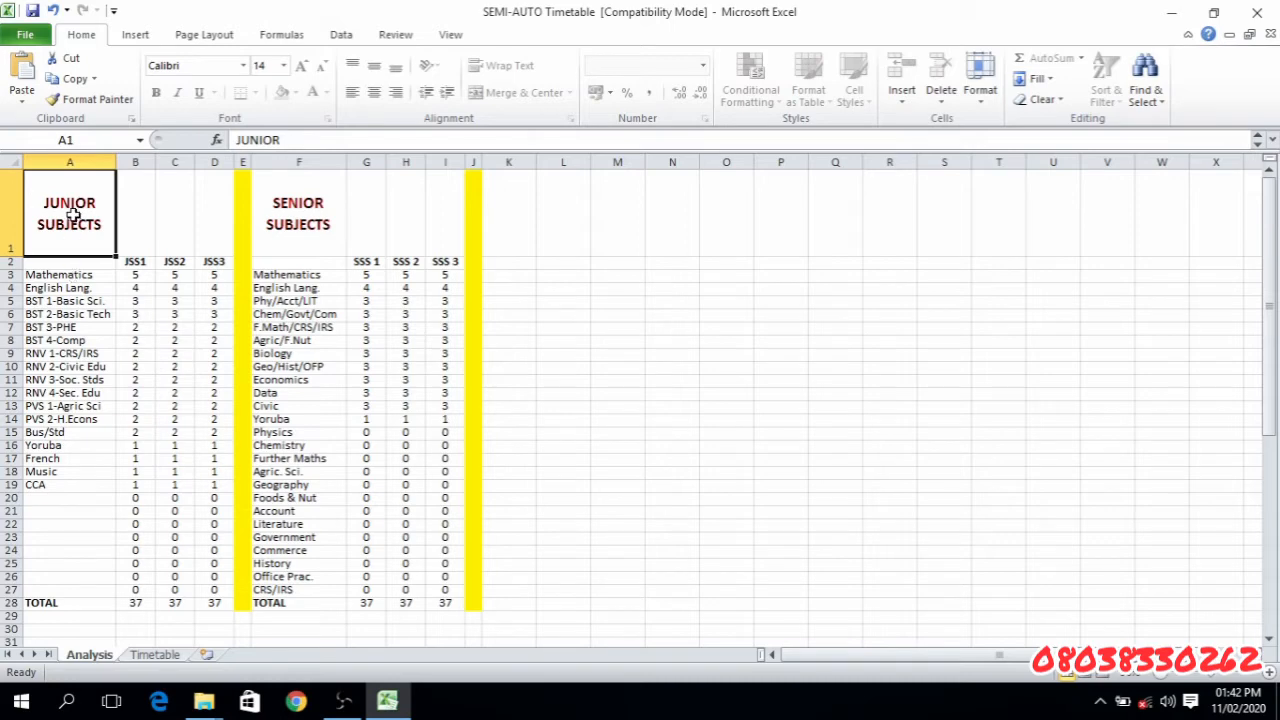
drag(71, 261, 60, 594)
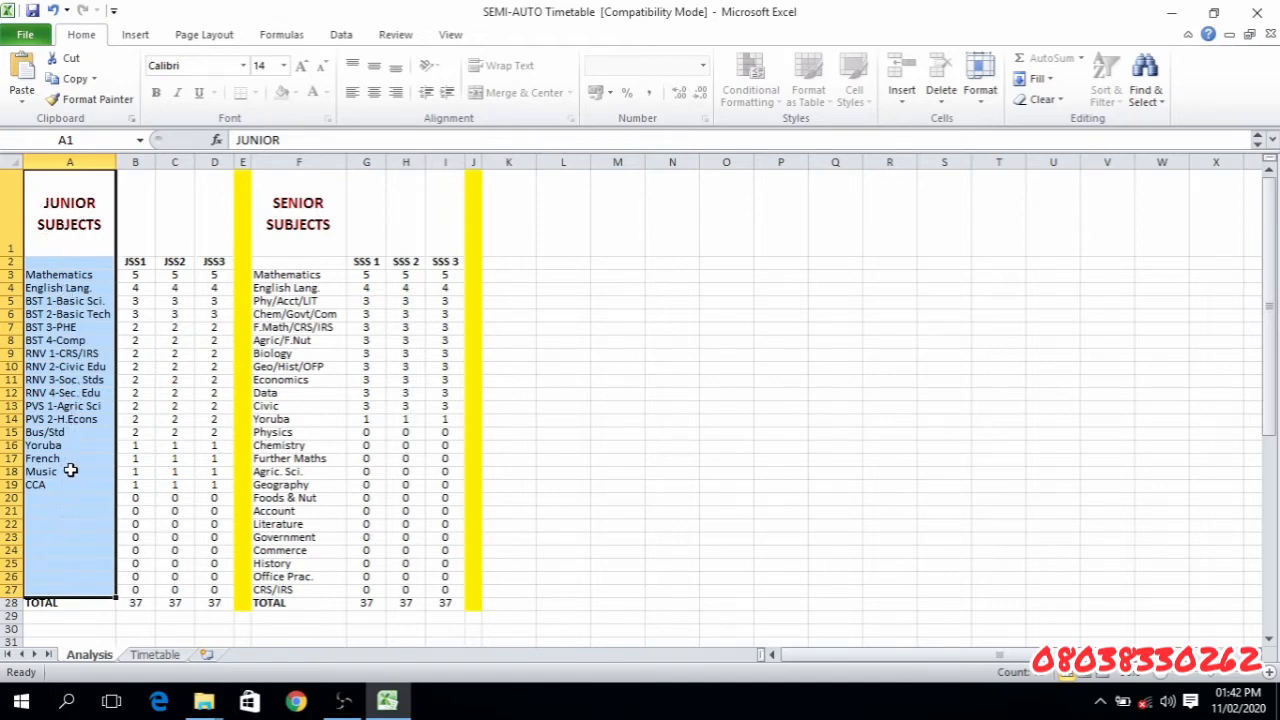
click(105, 276)
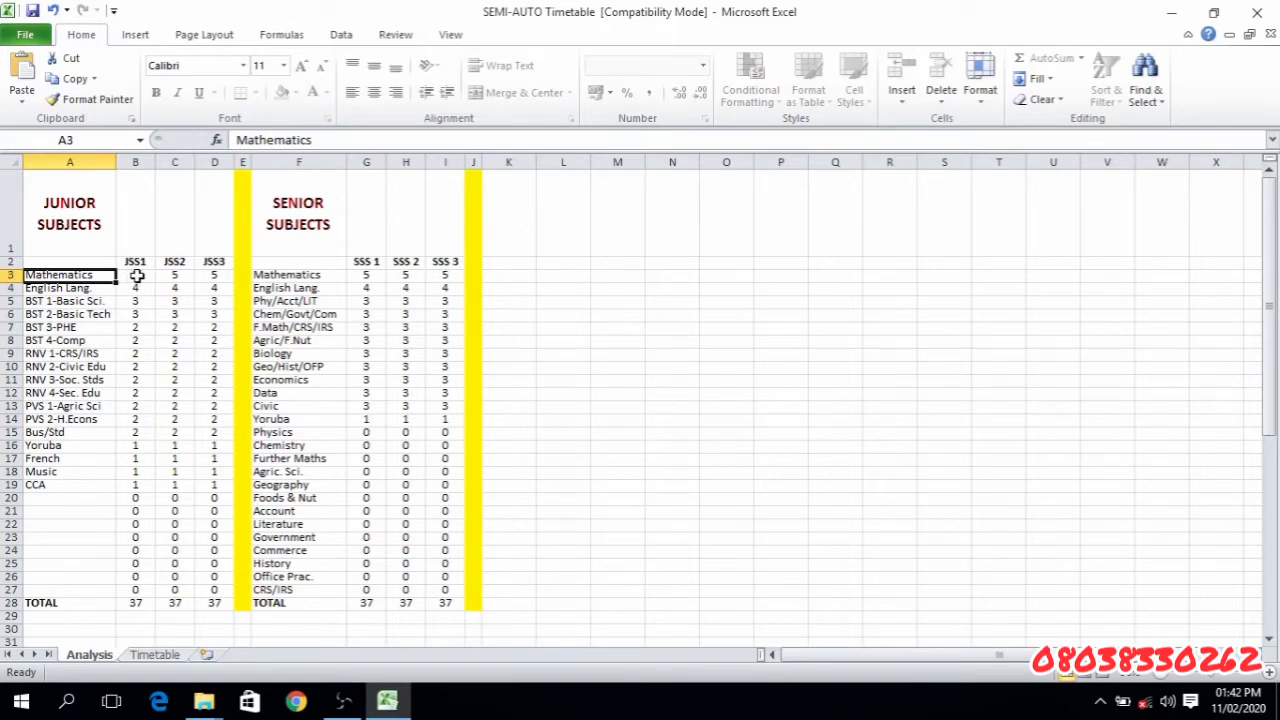
drag(137, 277, 222, 590)
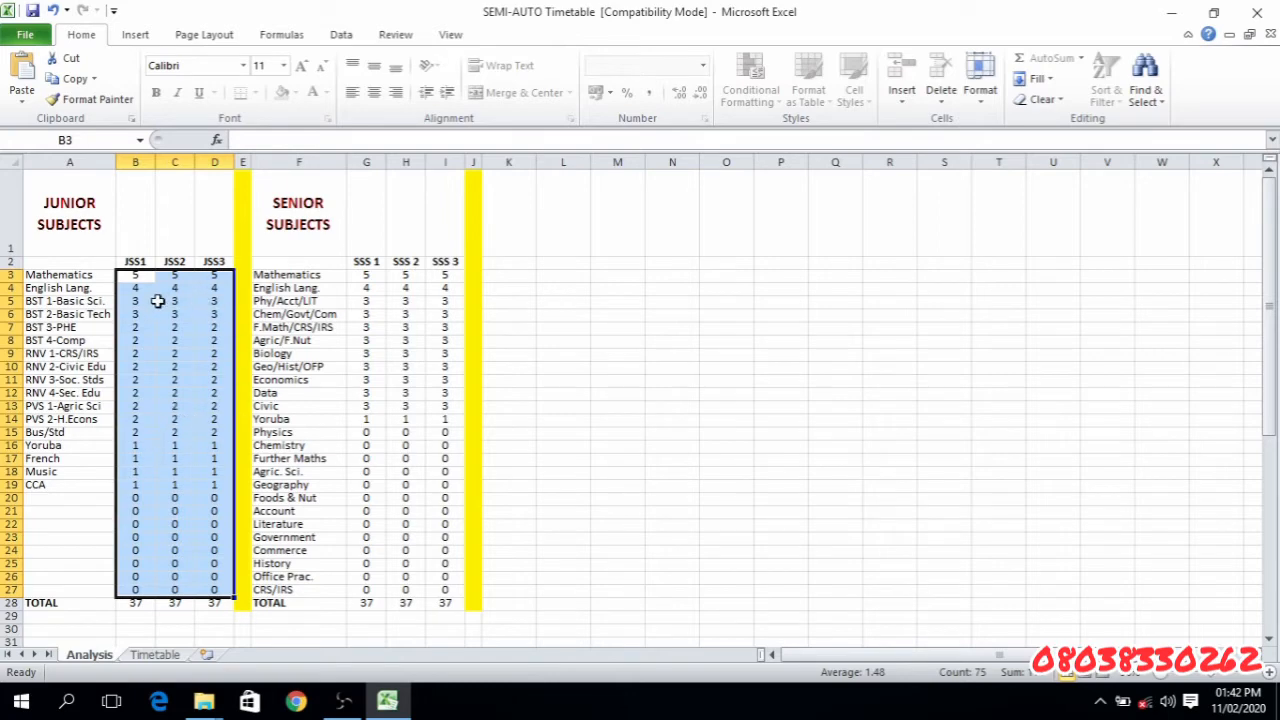
click(132, 262)
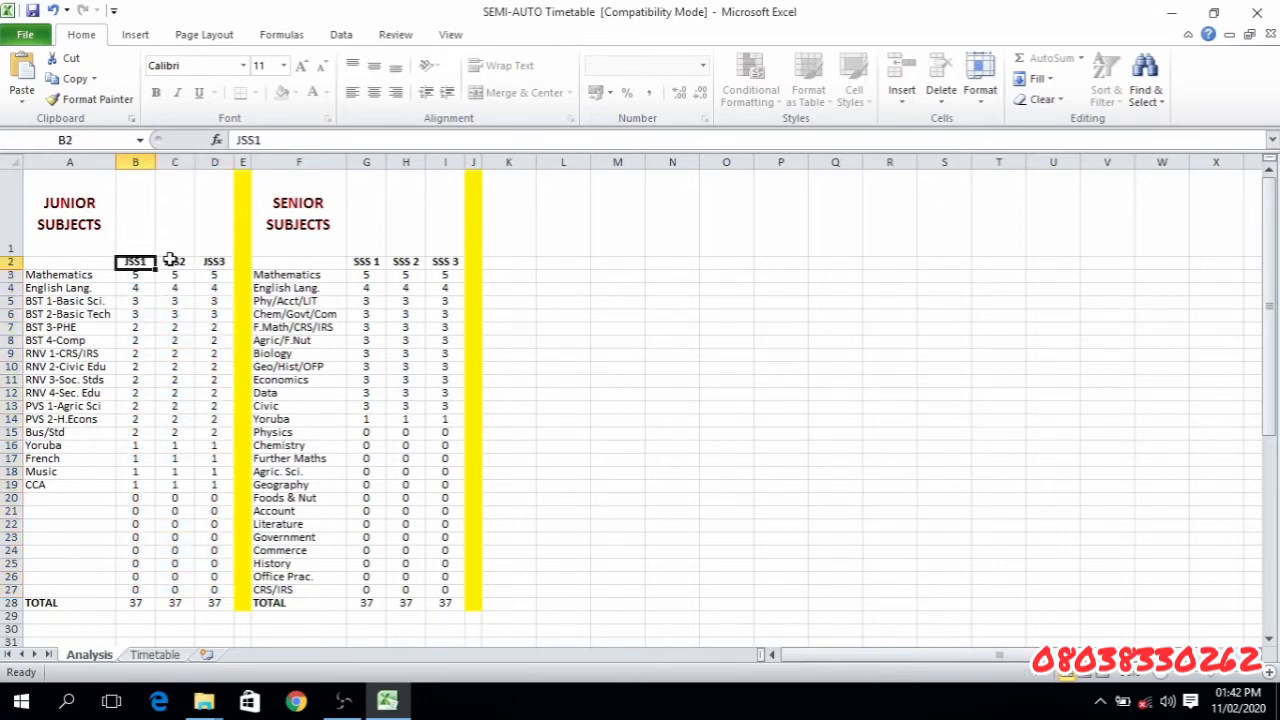
click(171, 260)
click(214, 260)
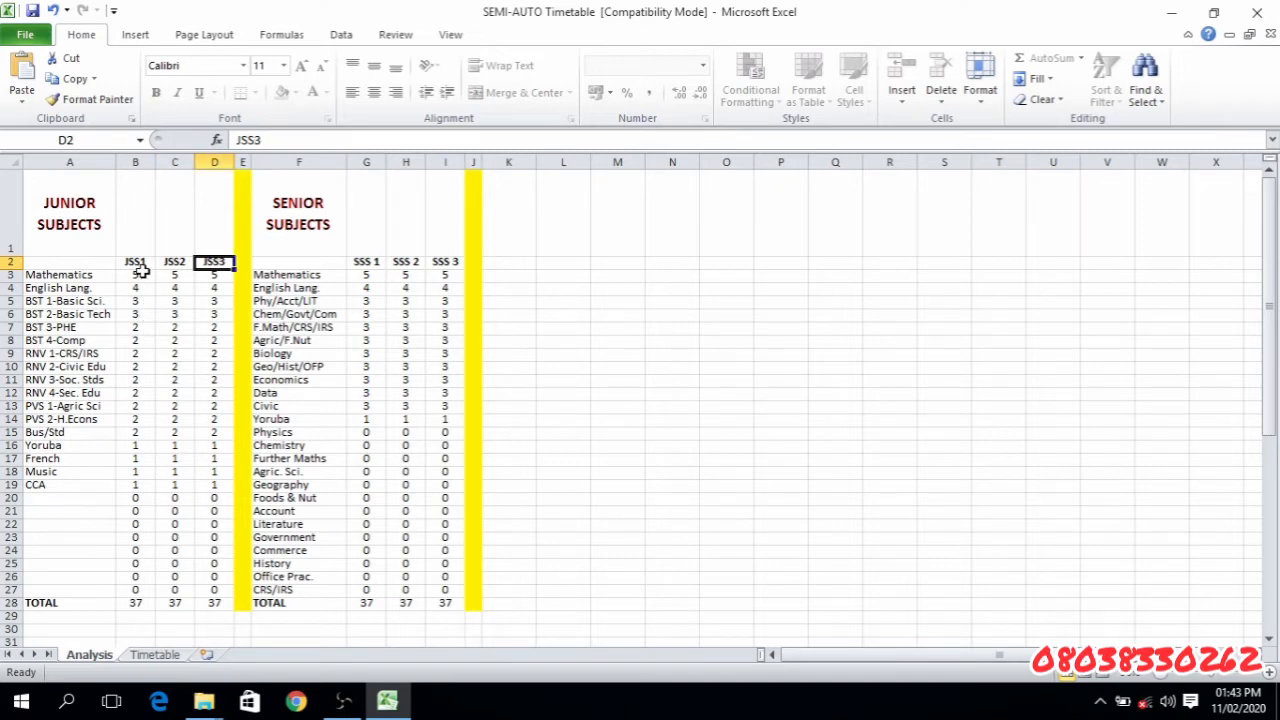
- Examine the period allocations of JSS1, JSS2 and JSS3 one class at a time, including the junior TOTAL row
drag(142, 272, 145, 590)
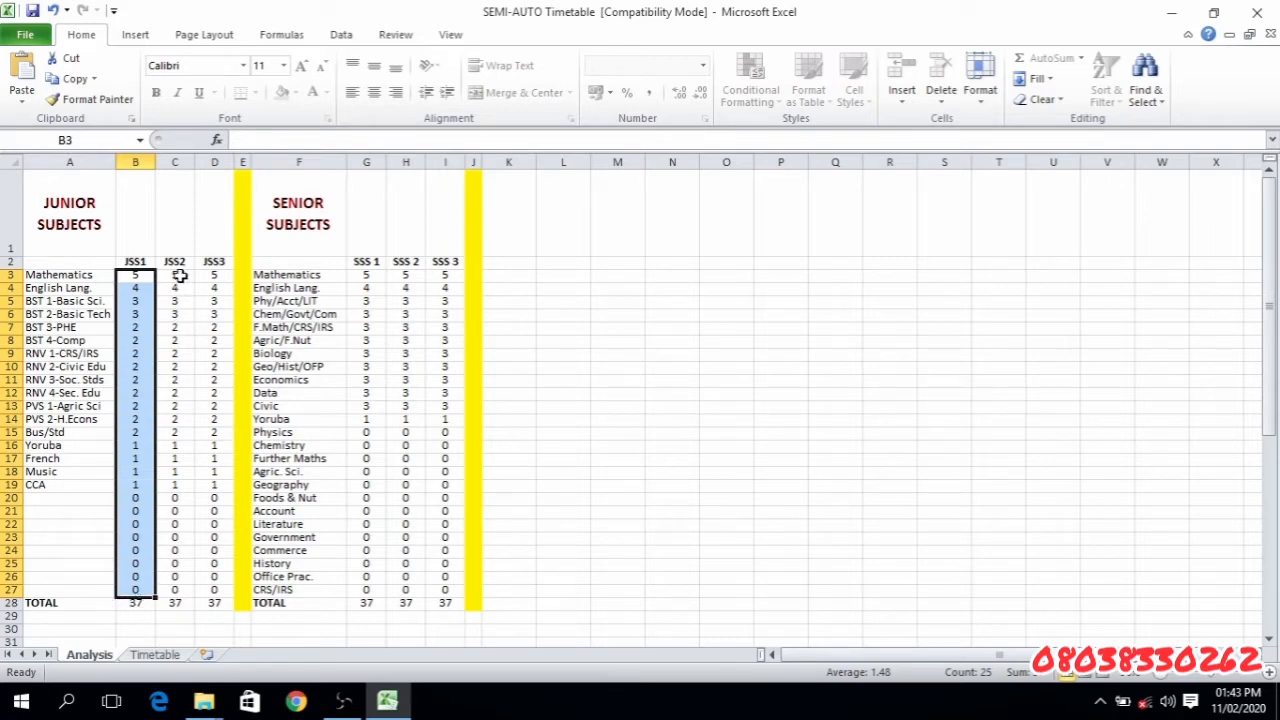
drag(178, 276, 186, 591)
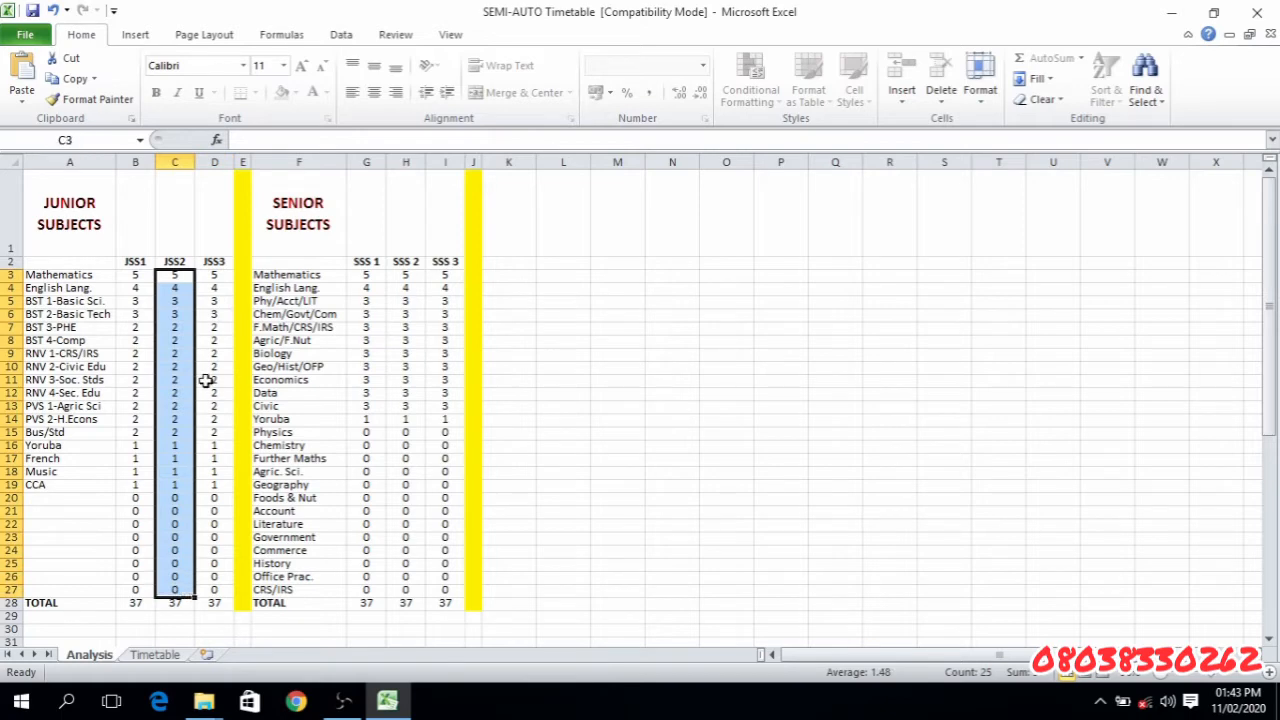
drag(211, 272, 214, 590)
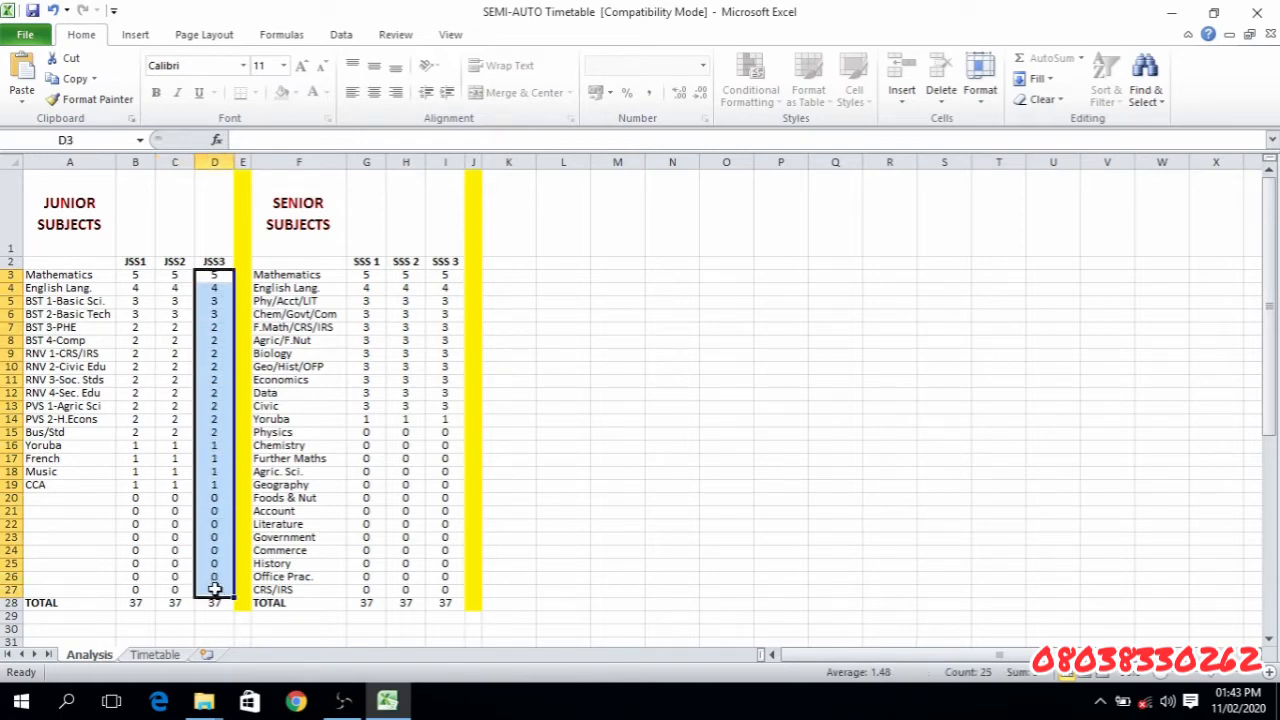
click(133, 605)
drag(140, 605, 228, 614)
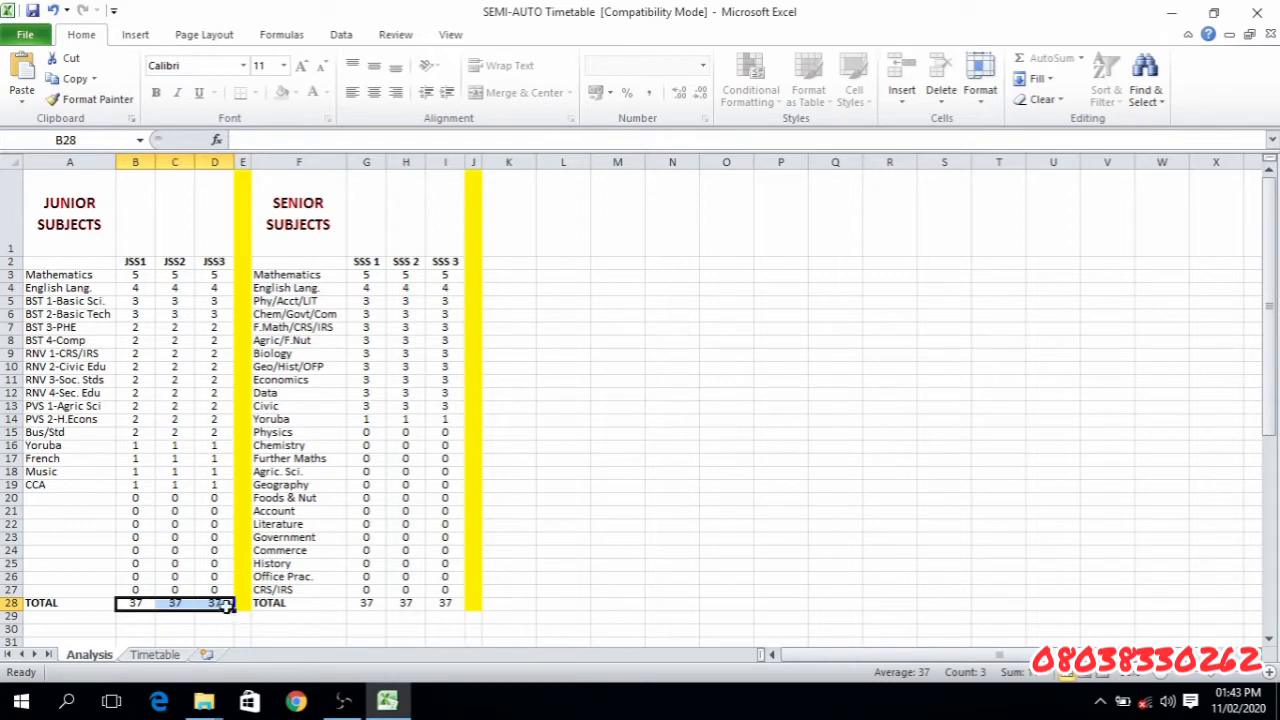
drag(226, 604, 74, 182)
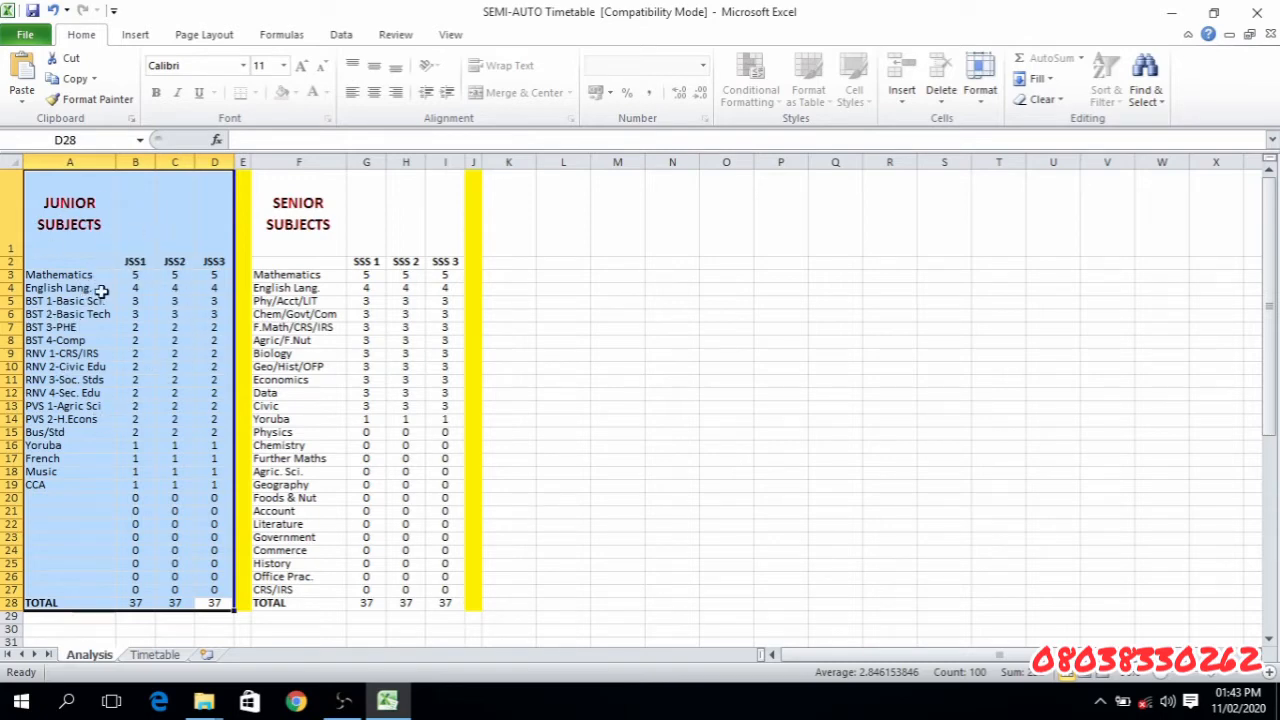
- Examine the senior subject list, the period allocations of SSS 1, SSS 2 and SSS 3, and the senior TOTAL row
click(293, 207)
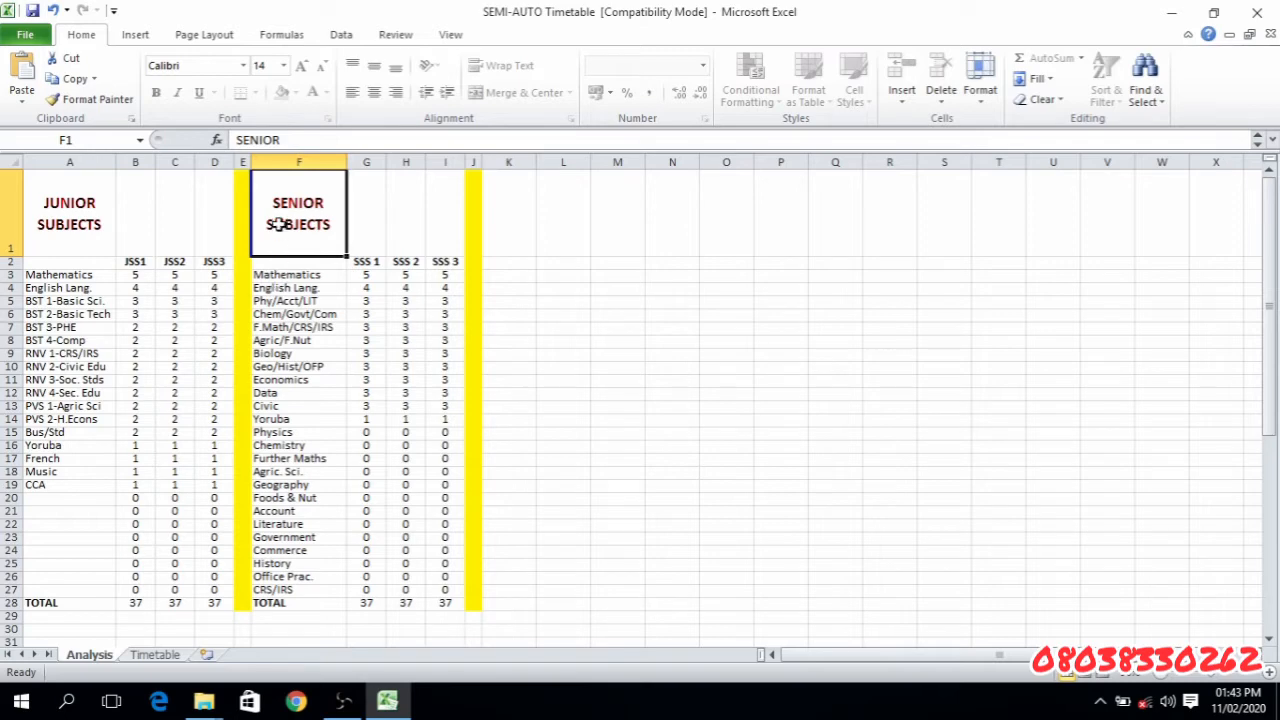
drag(280, 224, 313, 593)
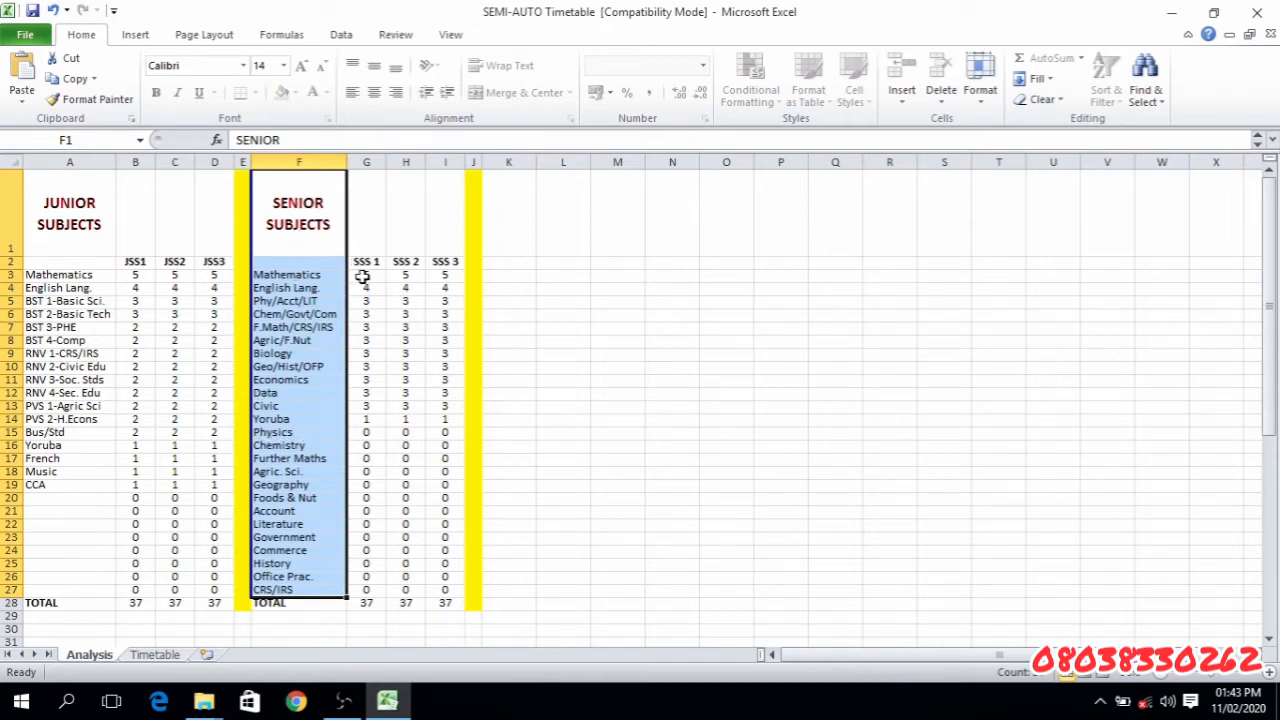
drag(362, 277, 458, 588)
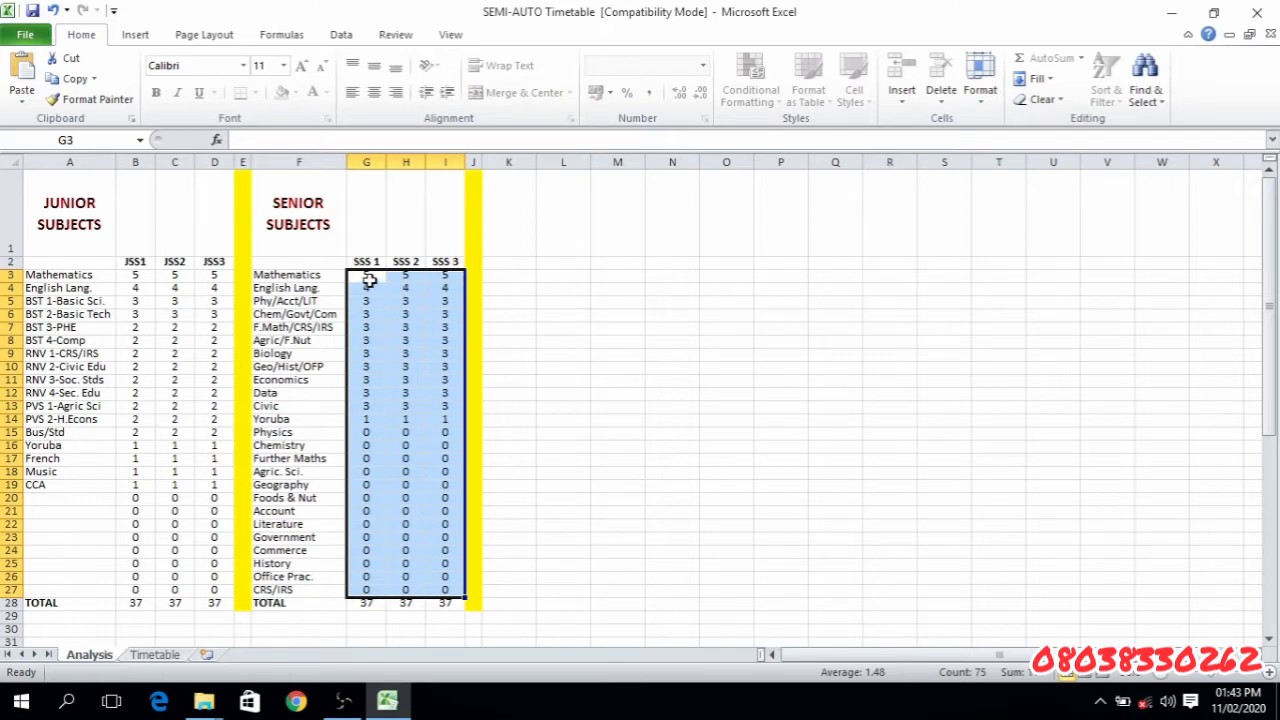
drag(368, 280, 371, 588)
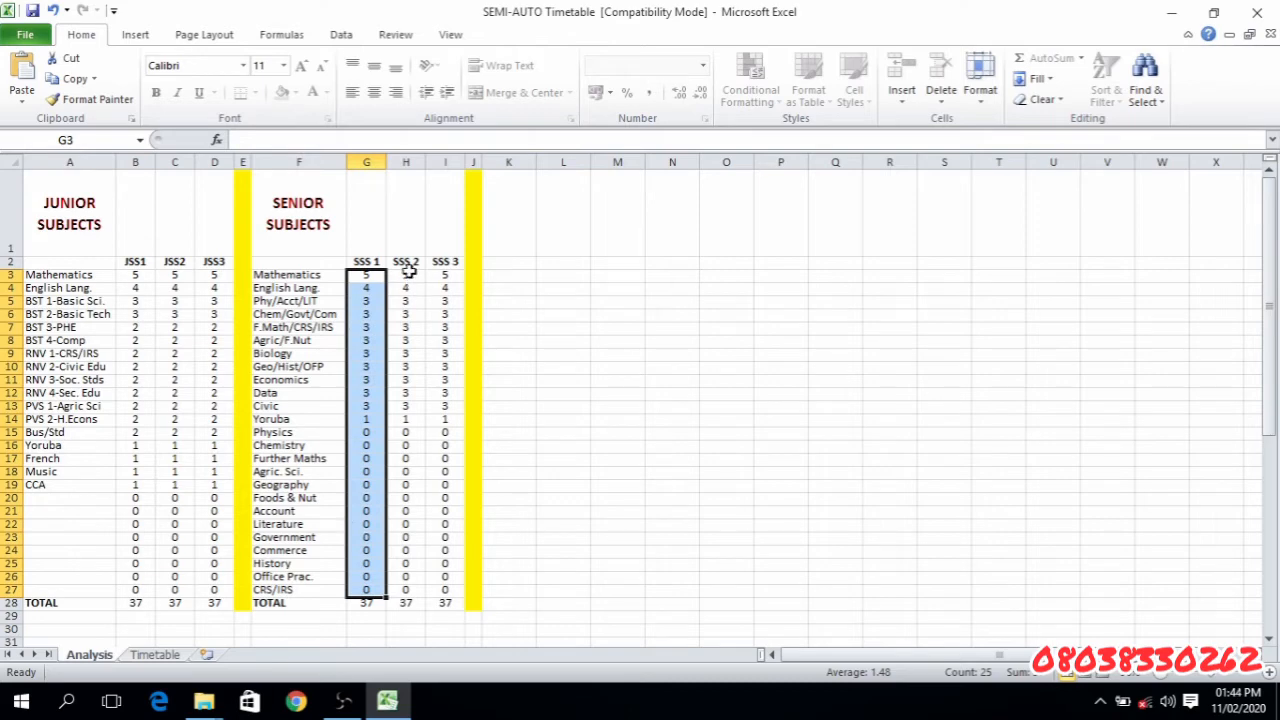
drag(408, 272, 423, 592)
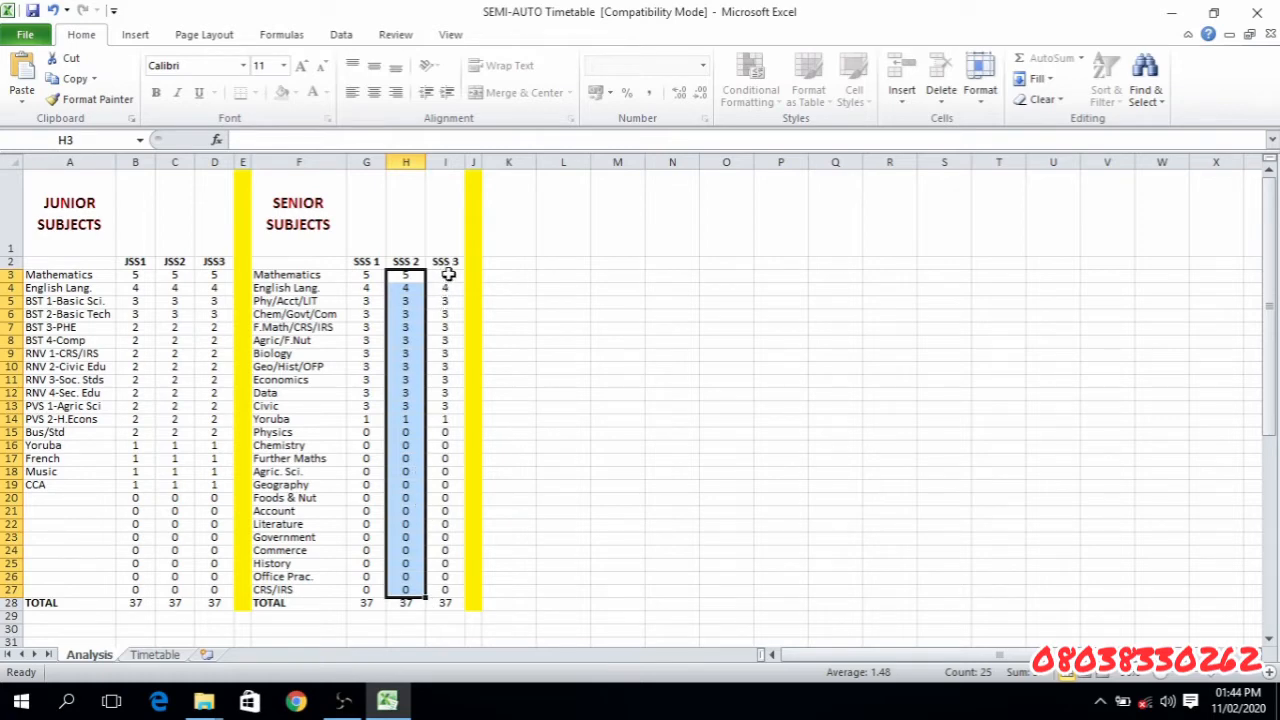
drag(448, 274, 458, 604)
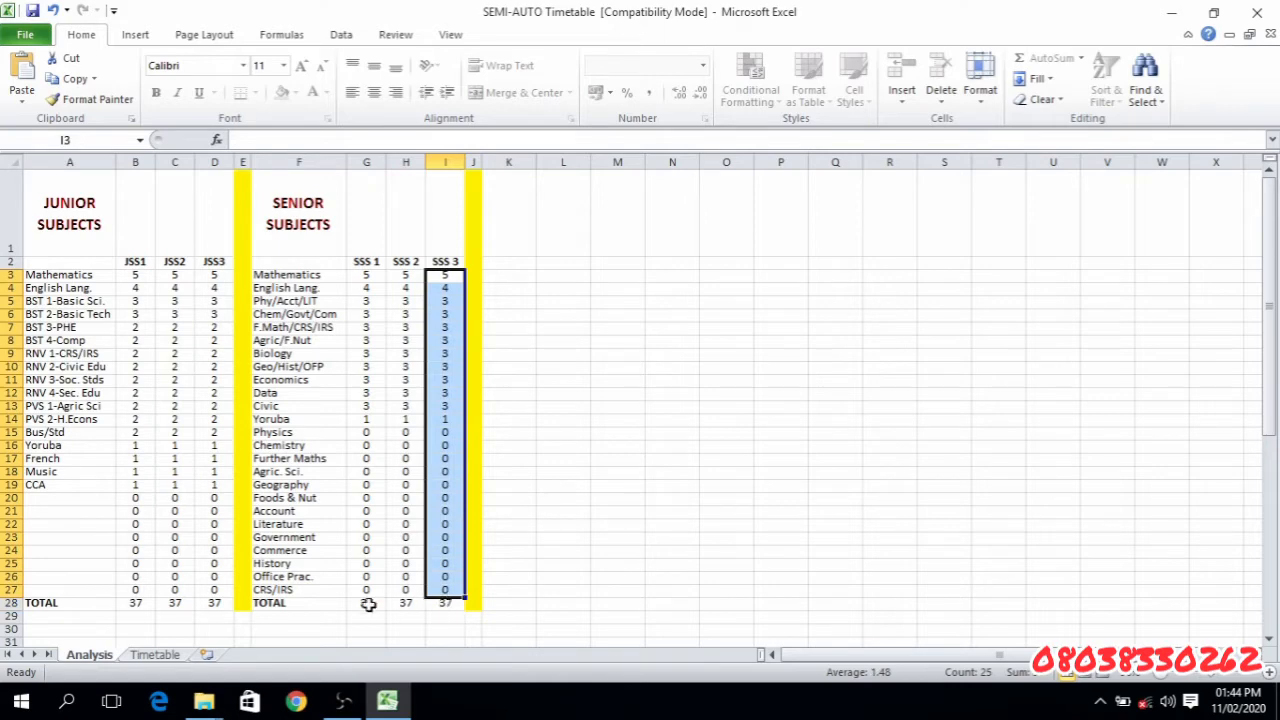
drag(364, 604, 428, 606)
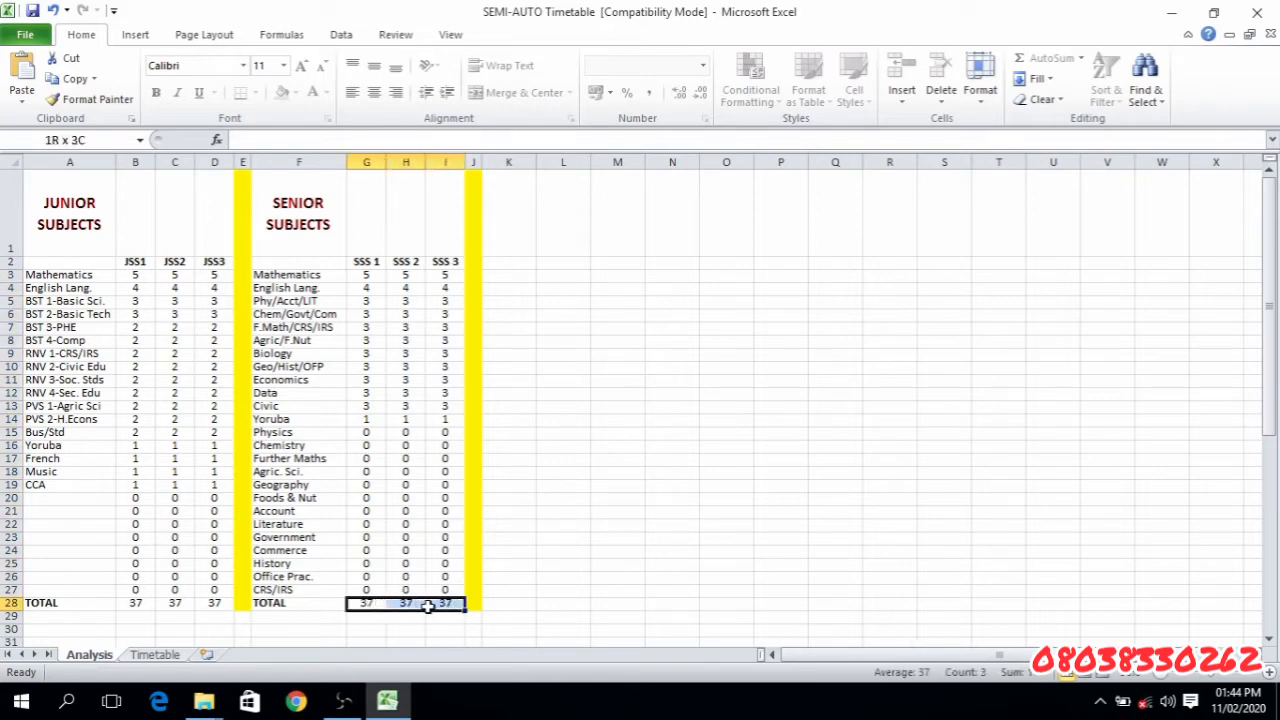
drag(299, 603, 427, 603)
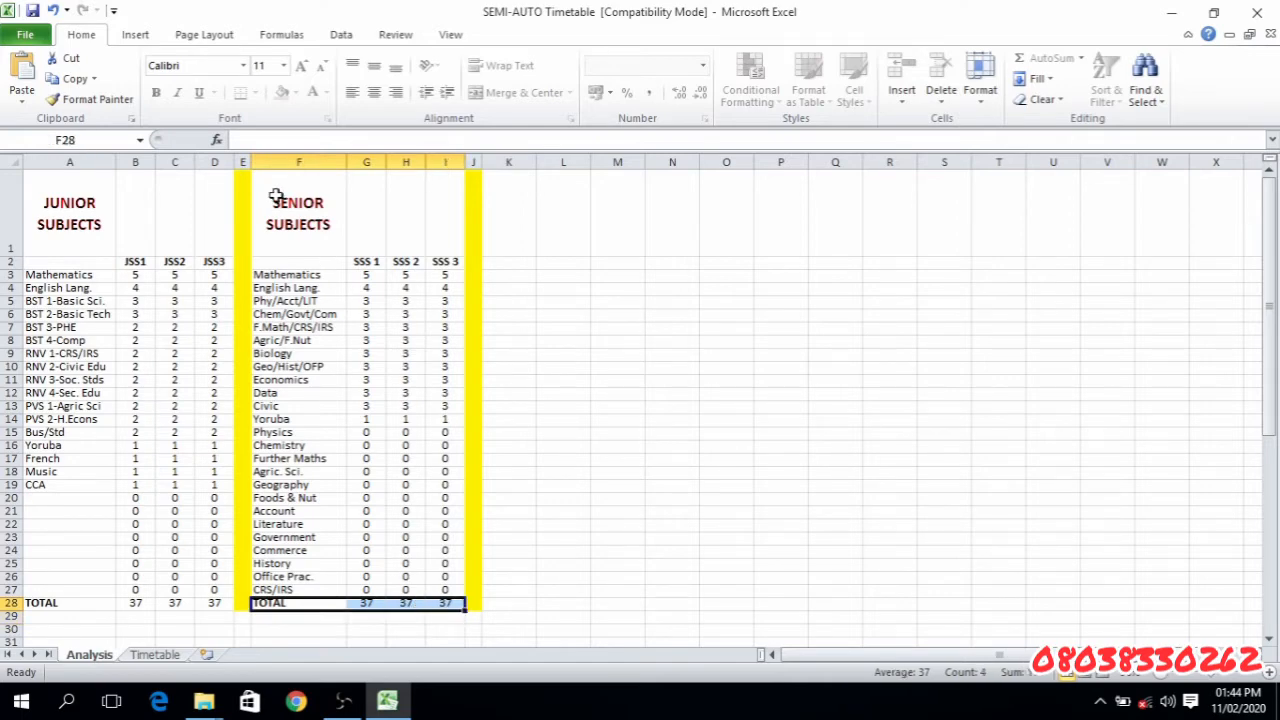
drag(277, 196, 442, 600)
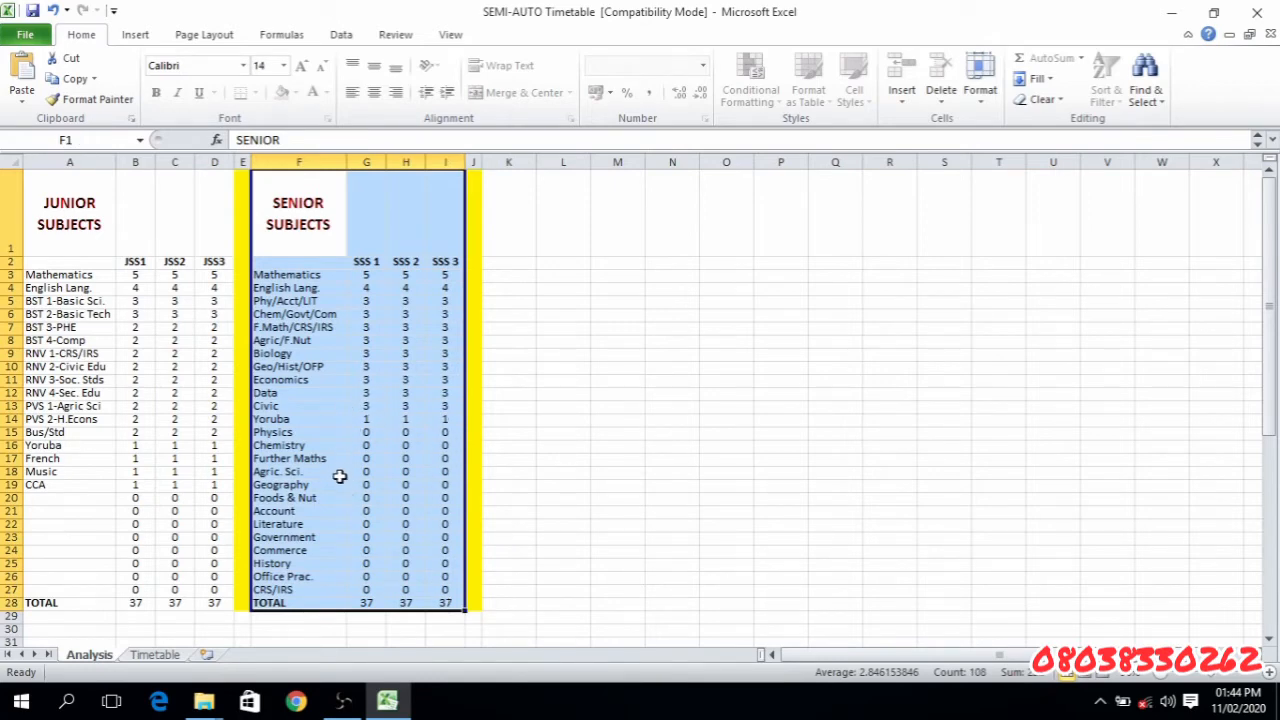
click(306, 632)
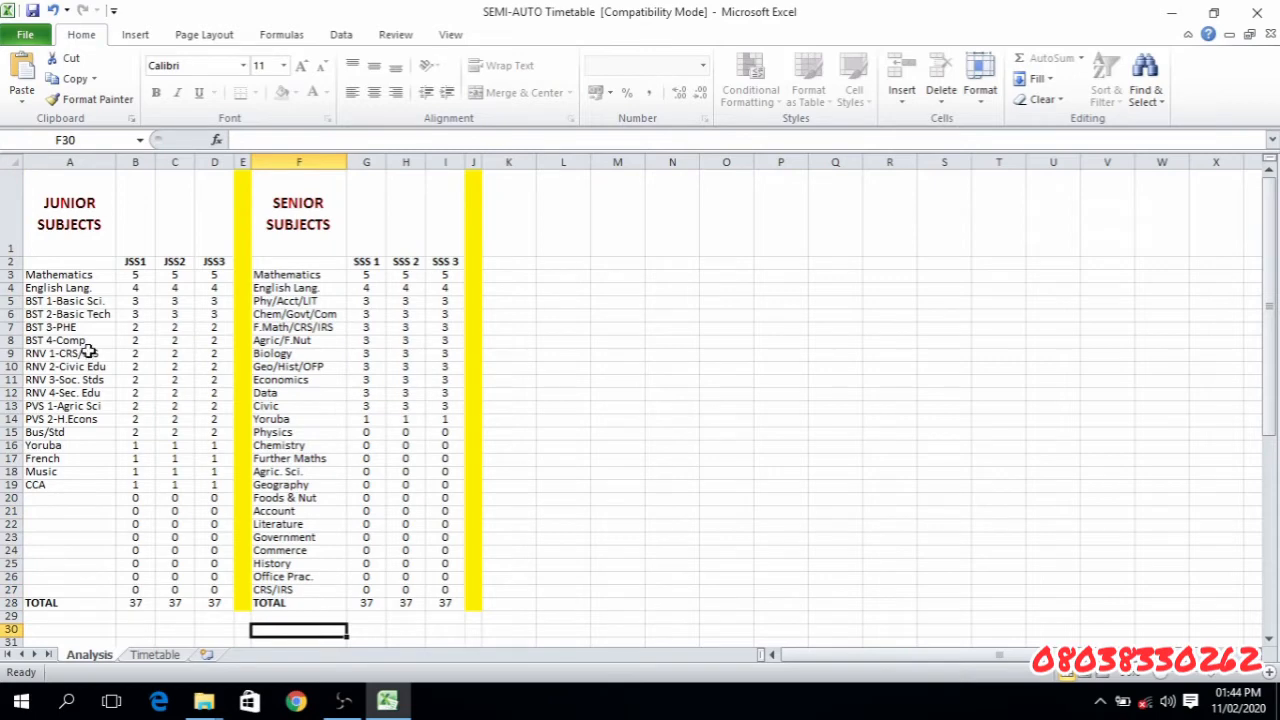
- Highlight the whole junior and senior analysis in A1:J28, and show the Timetable sheet from its first column
drag(48, 199, 476, 603)
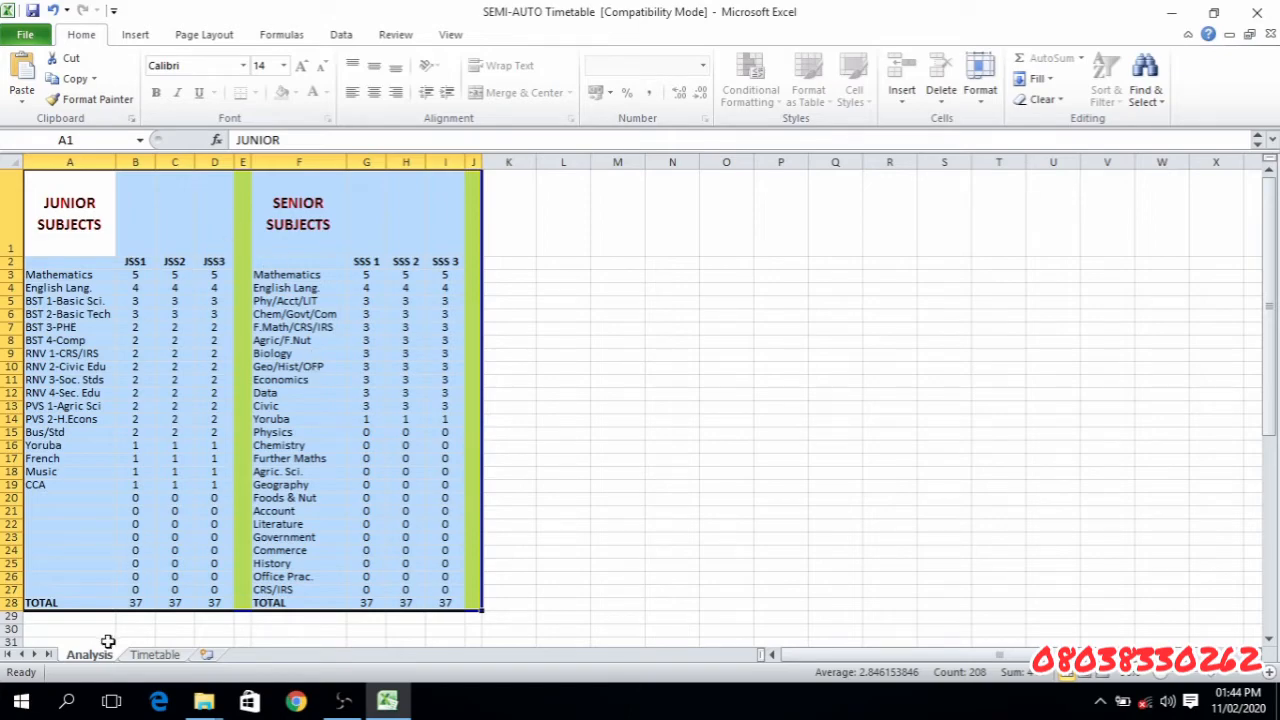
click(152, 655)
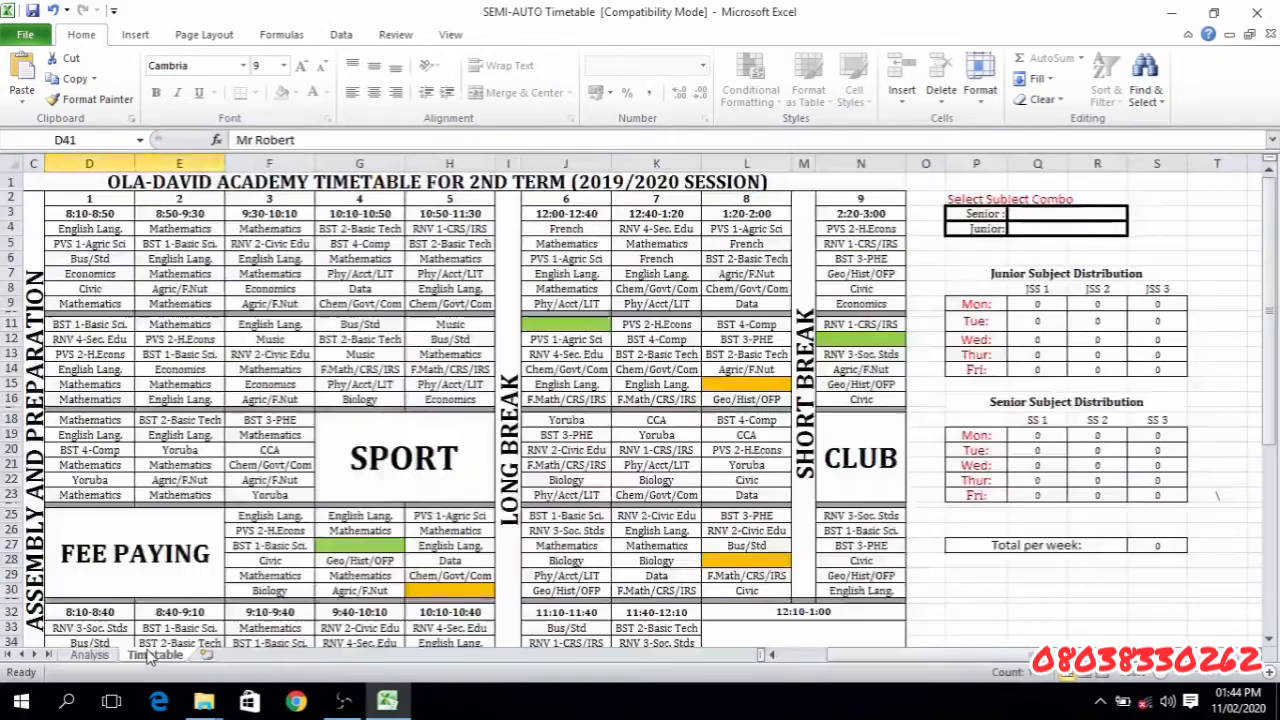
click(90, 655)
click(150, 655)
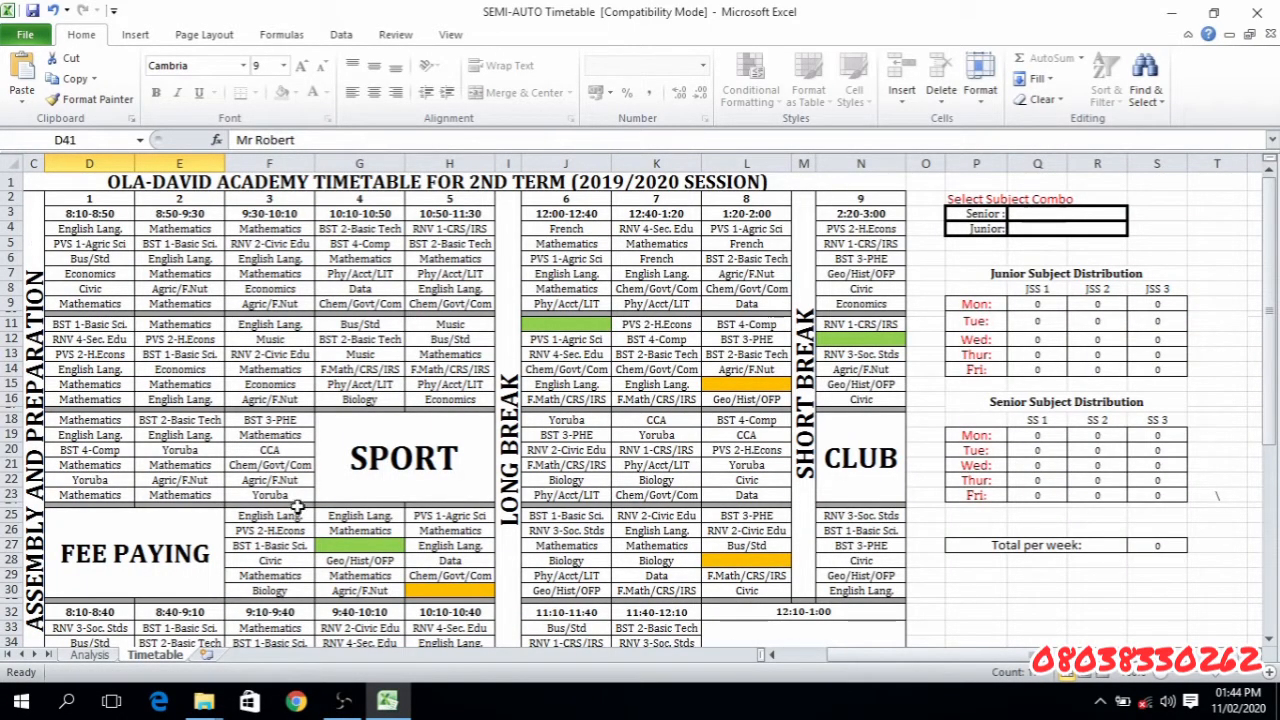
click(772, 655)
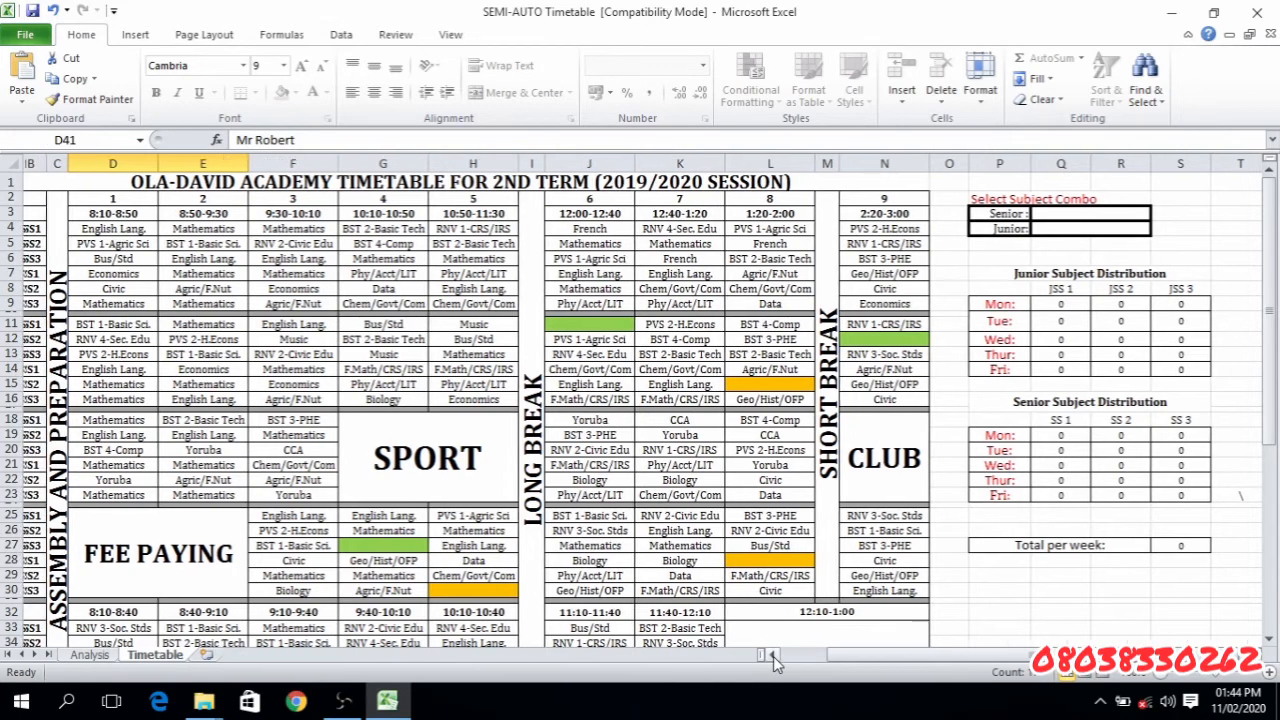
click(773, 656)
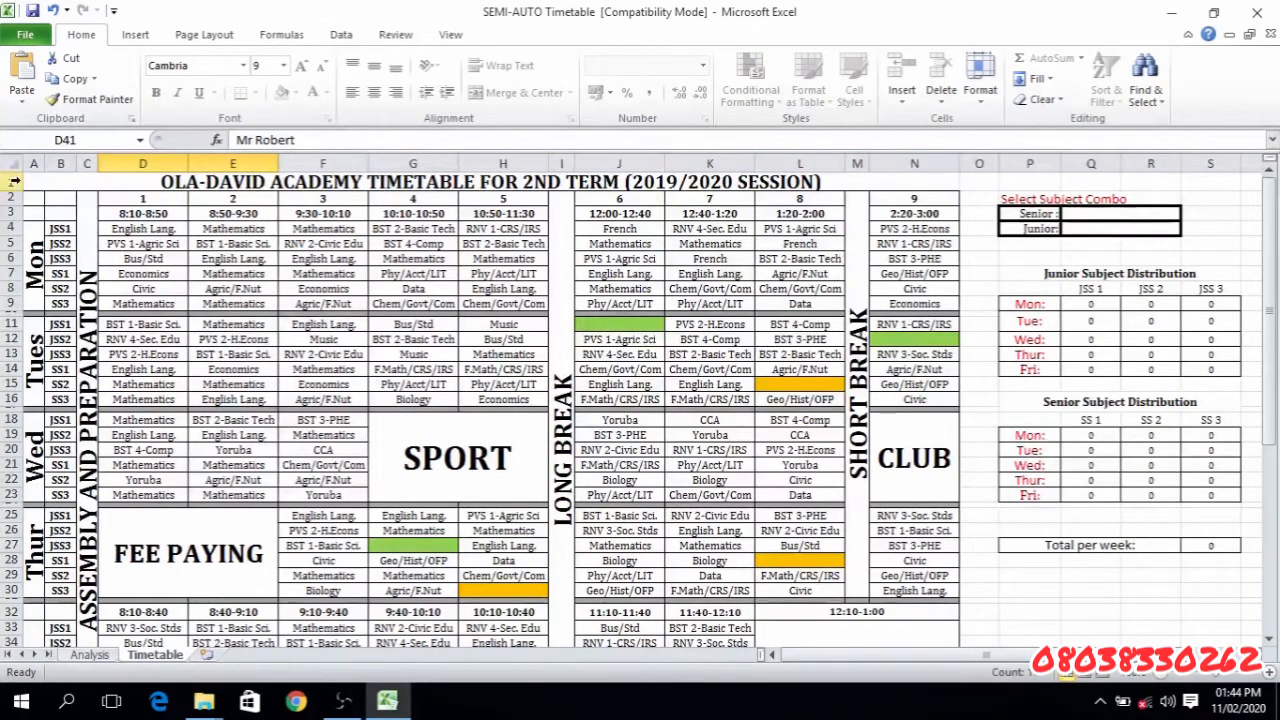
- Review the weekday blocks of the timetable from Monday to Friday in column A
drag(35, 232, 33, 607)
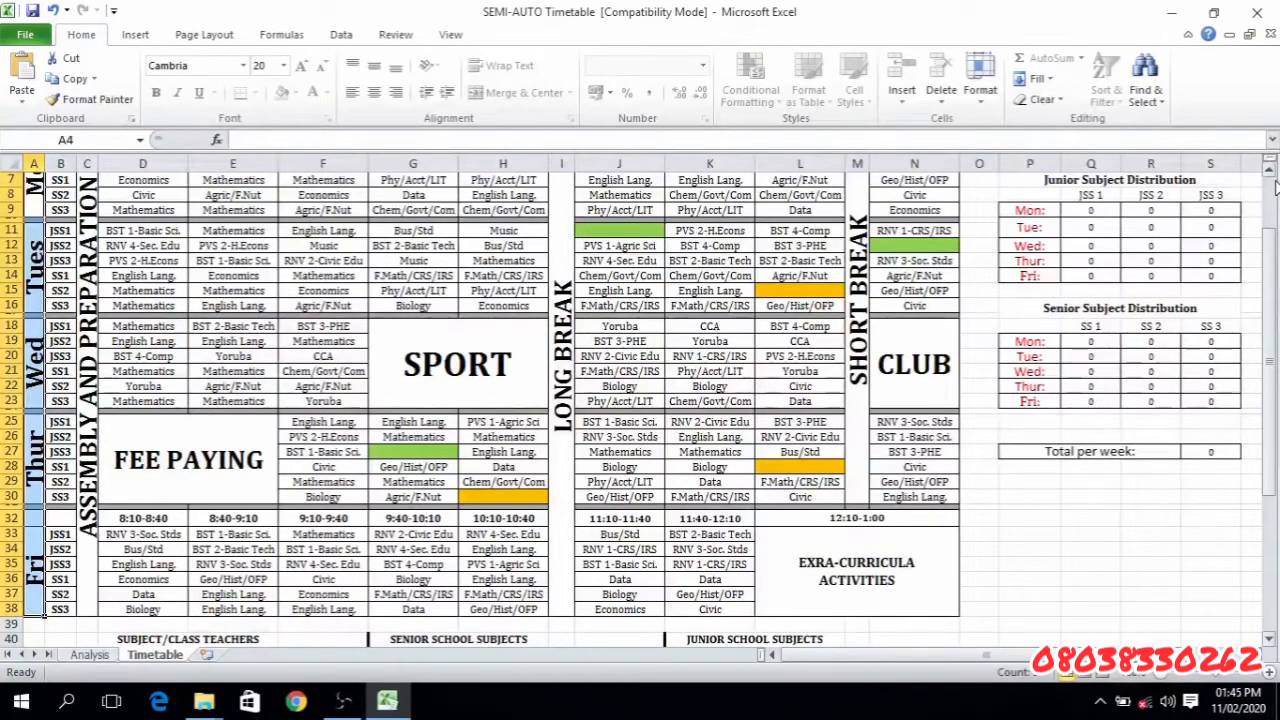
scroll(1275, 187, up, 2)
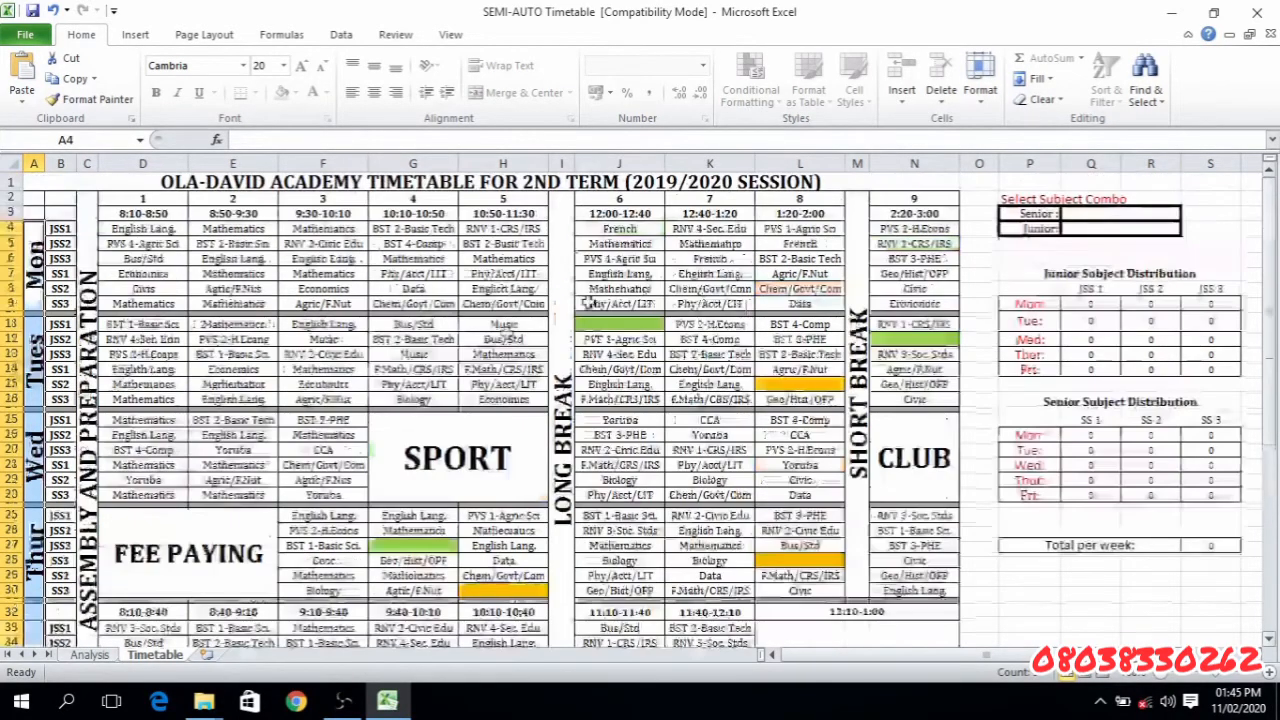
click(15, 283)
click(30, 335)
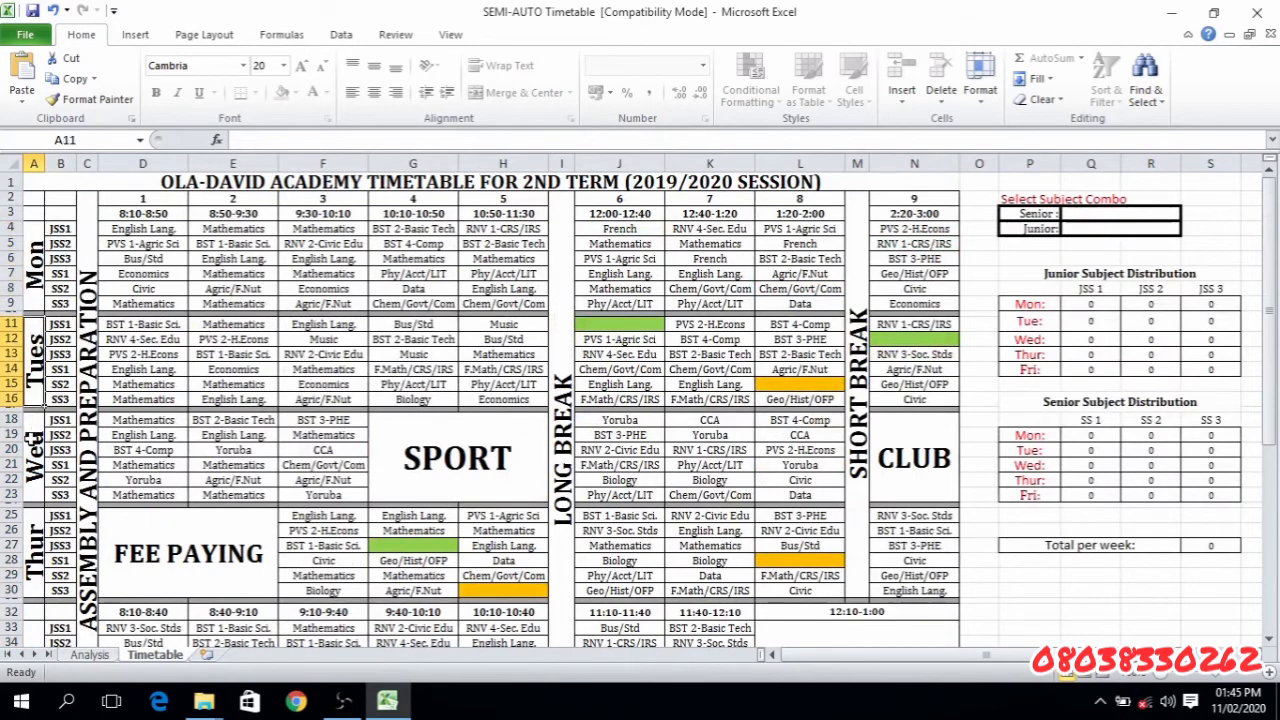
click(32, 447)
click(34, 545)
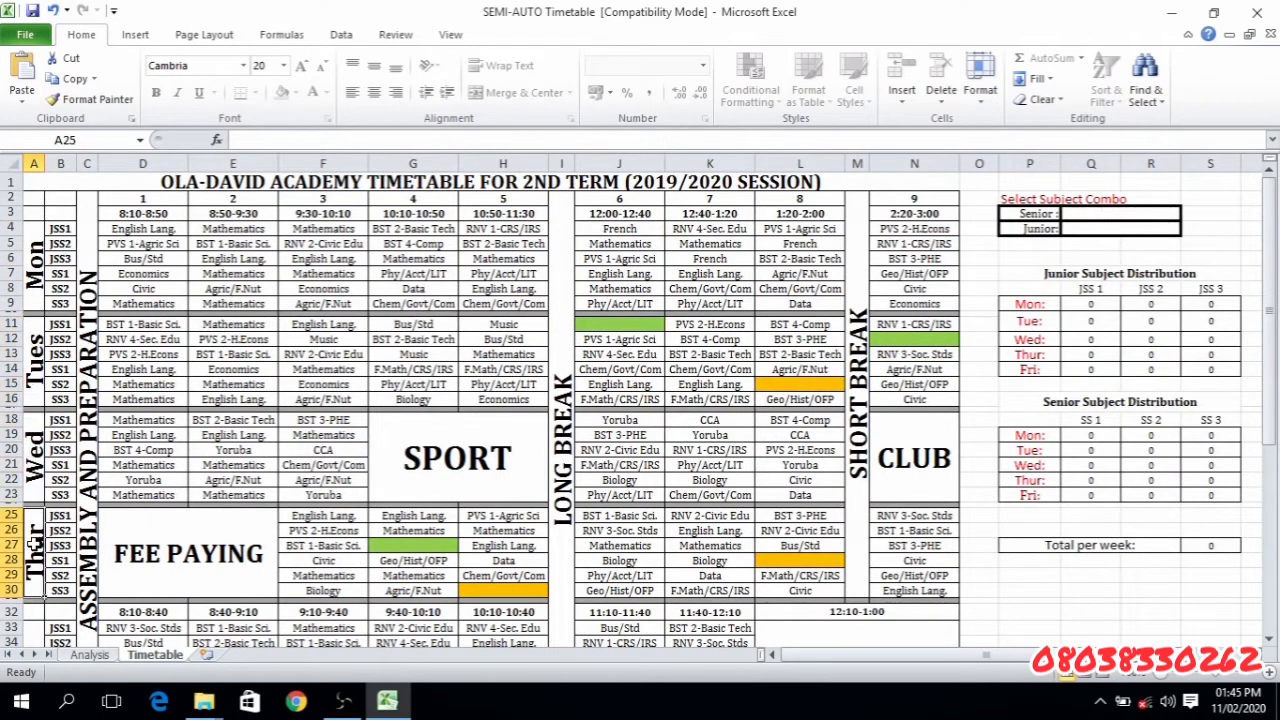
click(31, 626)
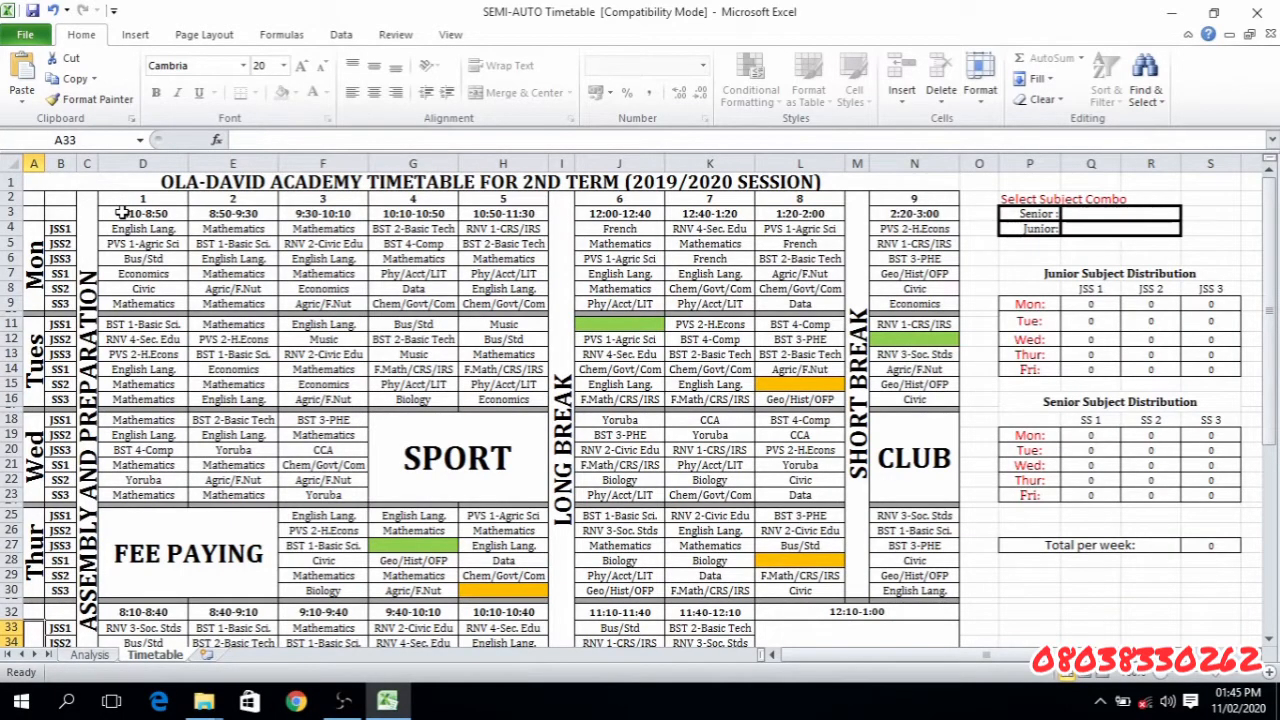
- Review the timetable's period times in row 3 together with the long break, the short break and period 9
drag(121, 213, 522, 215)
click(562, 215)
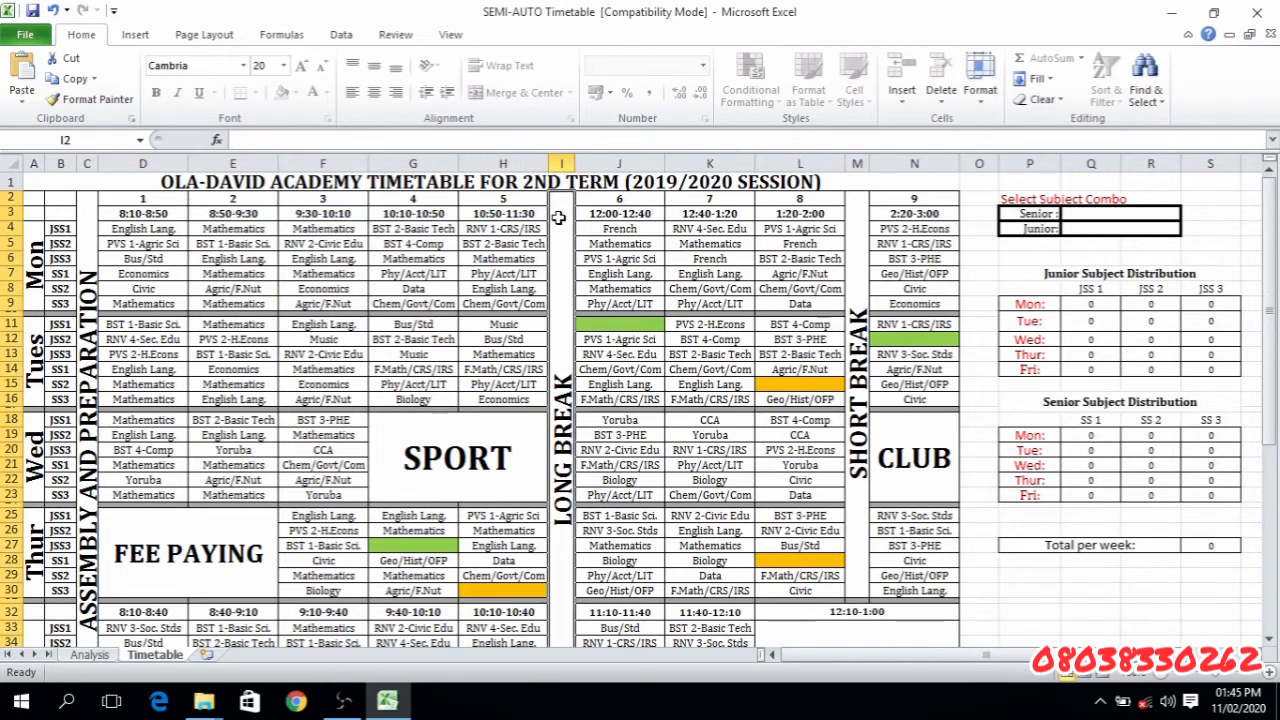
drag(586, 218, 805, 213)
click(857, 205)
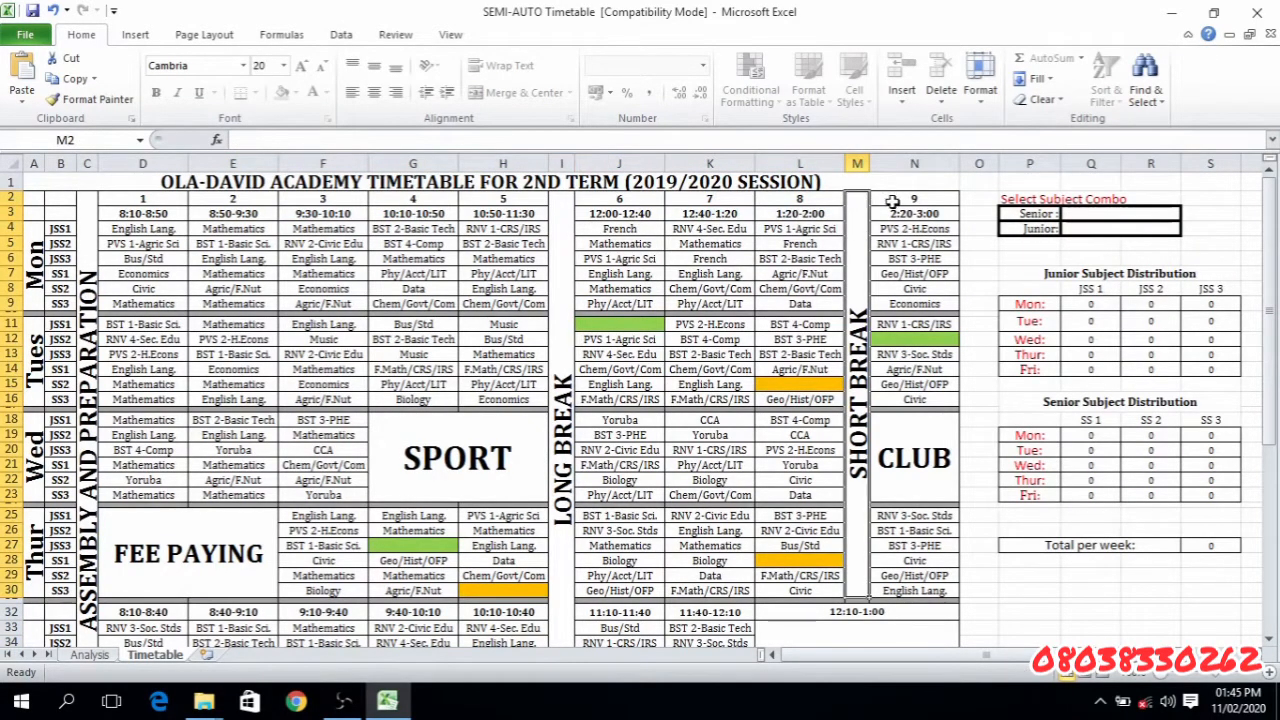
click(893, 200)
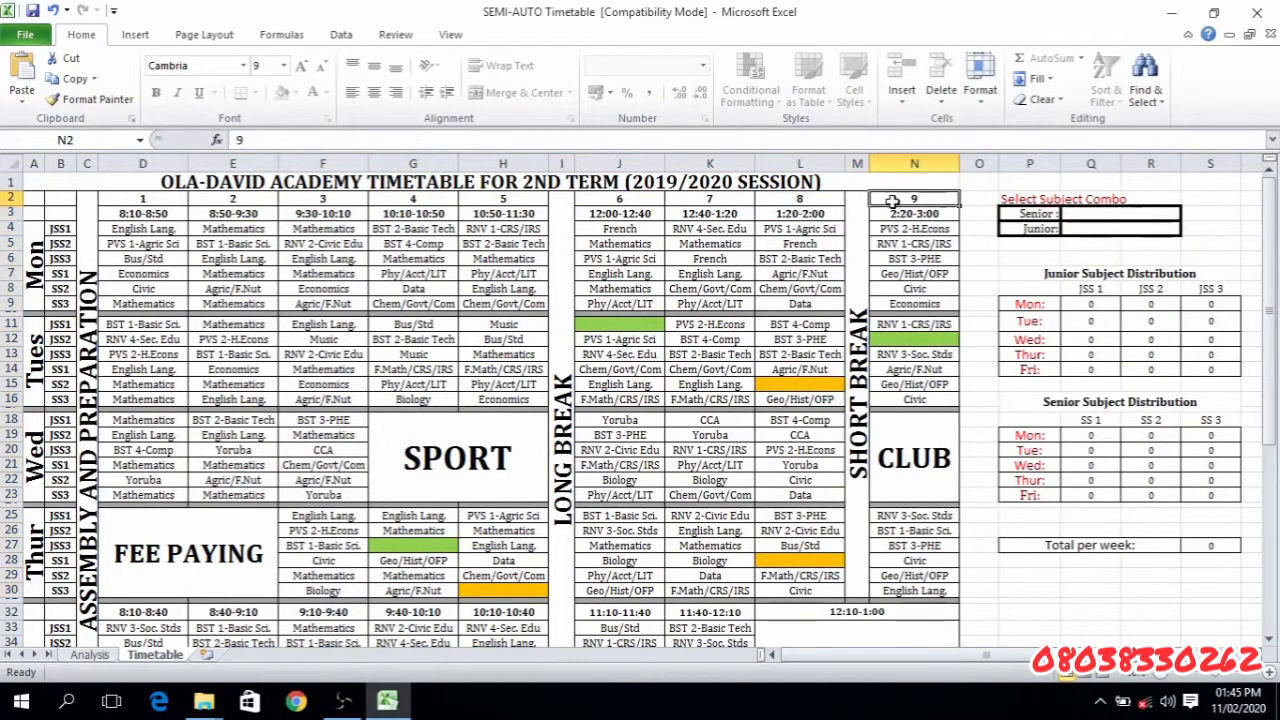
- Look through the selectable junior subjects for JSS1 in Monday's first period, without changing the entry
click(155, 229)
click(195, 229)
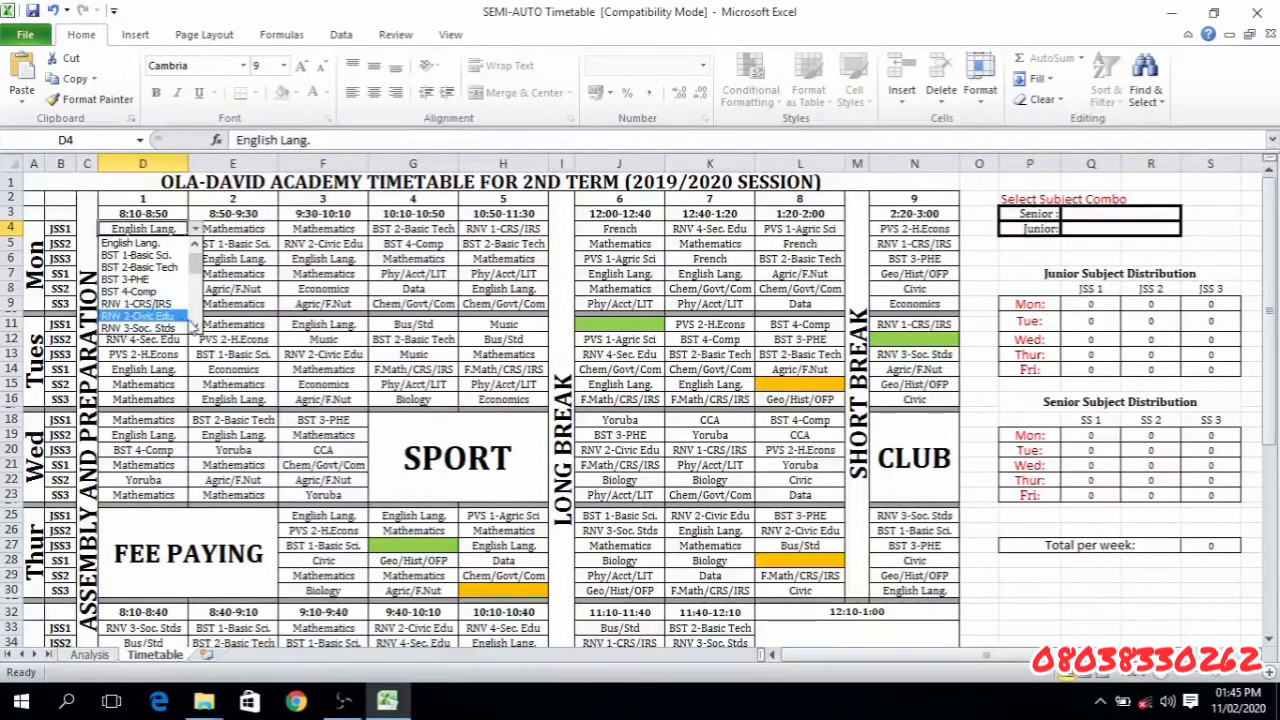
scroll(196, 325, down, 5)
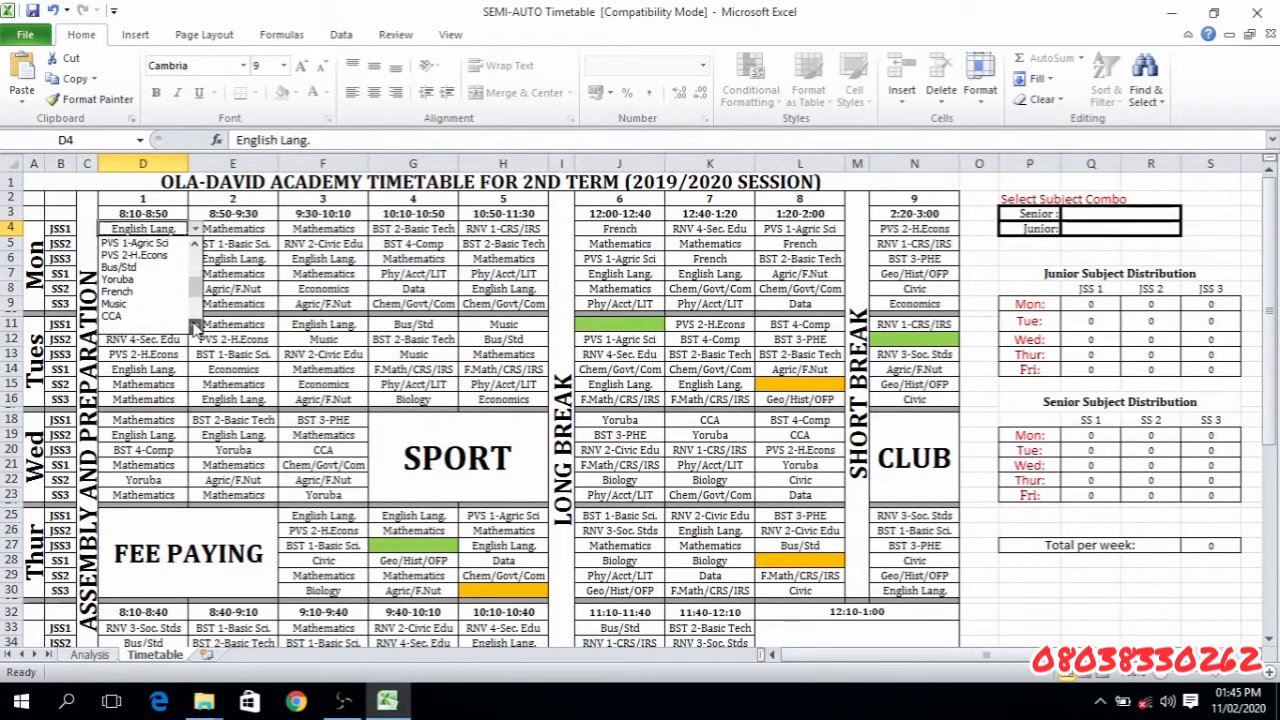
click(195, 246)
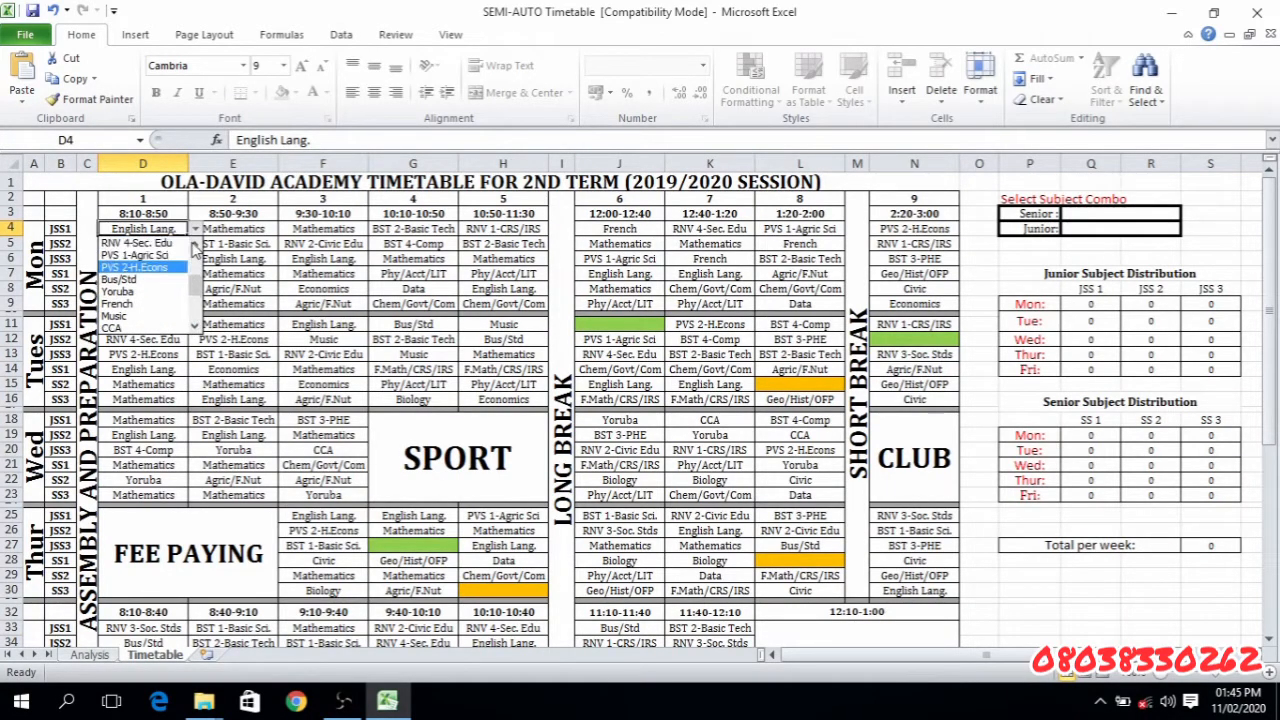
drag(195, 246, 195, 246)
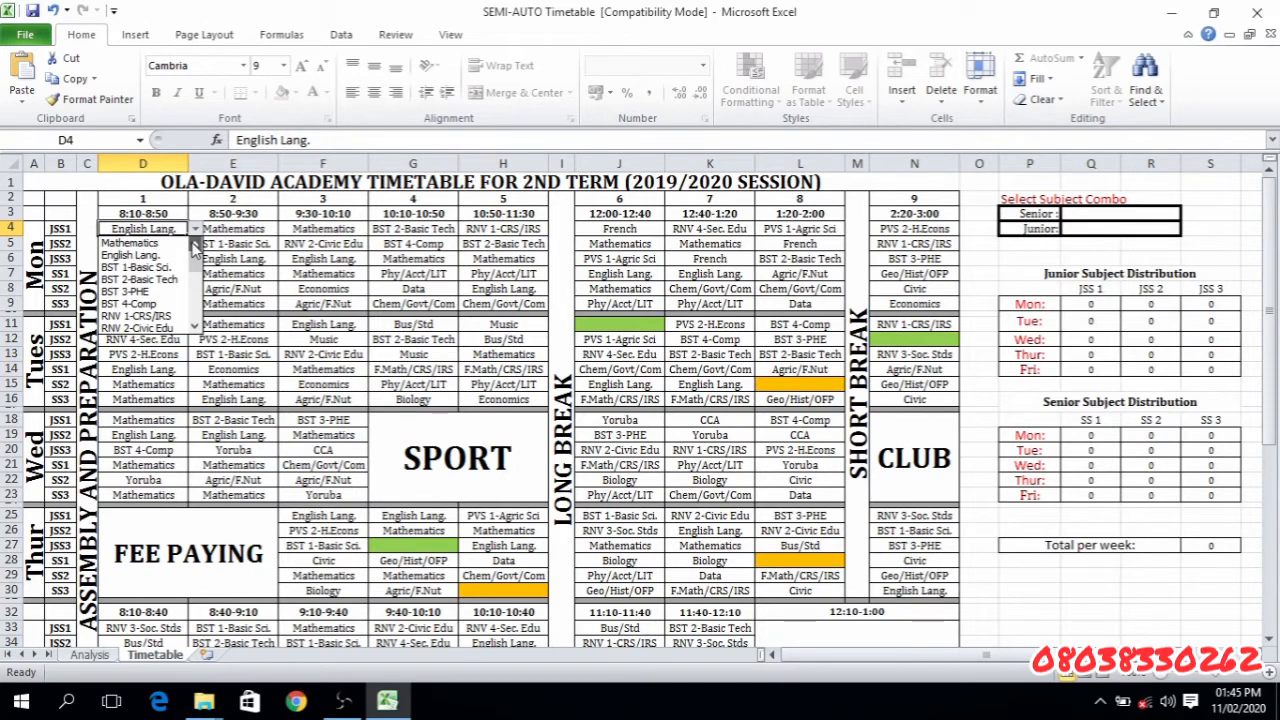
key(Escape)
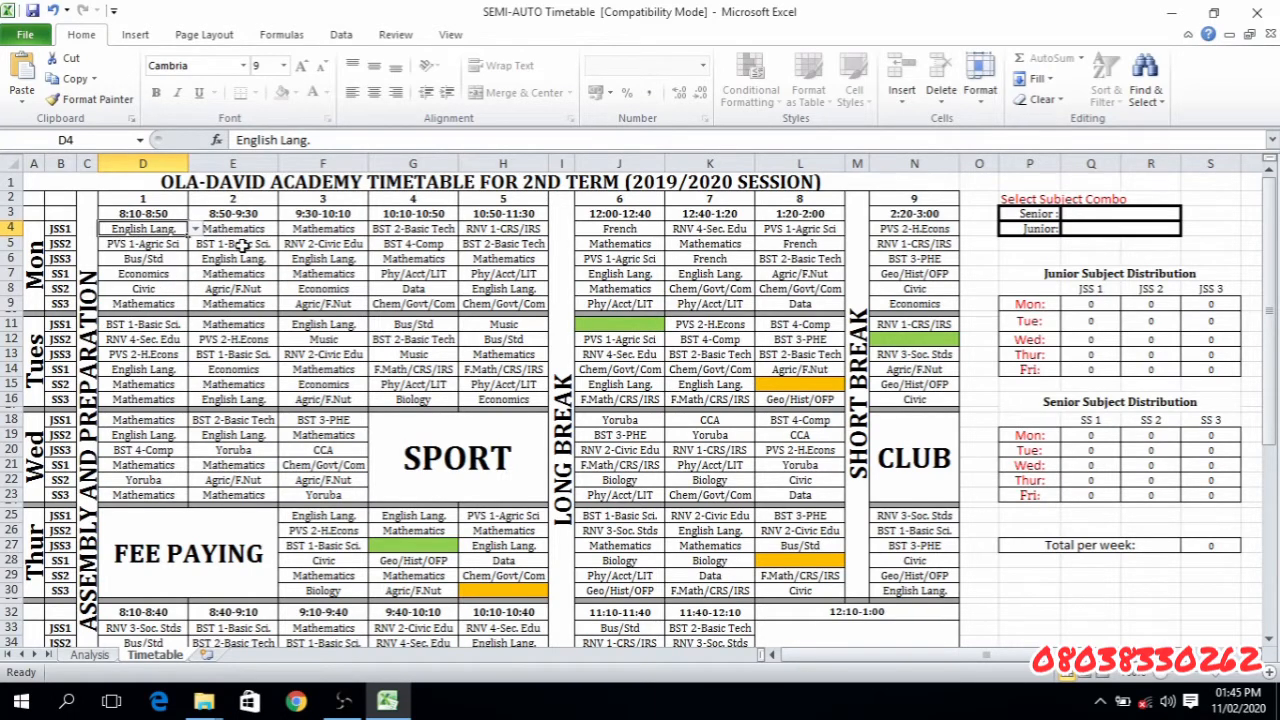
- Go through JSS1's Monday first-period subject choices again, one by one down to CCA, keeping the current subject
click(195, 230)
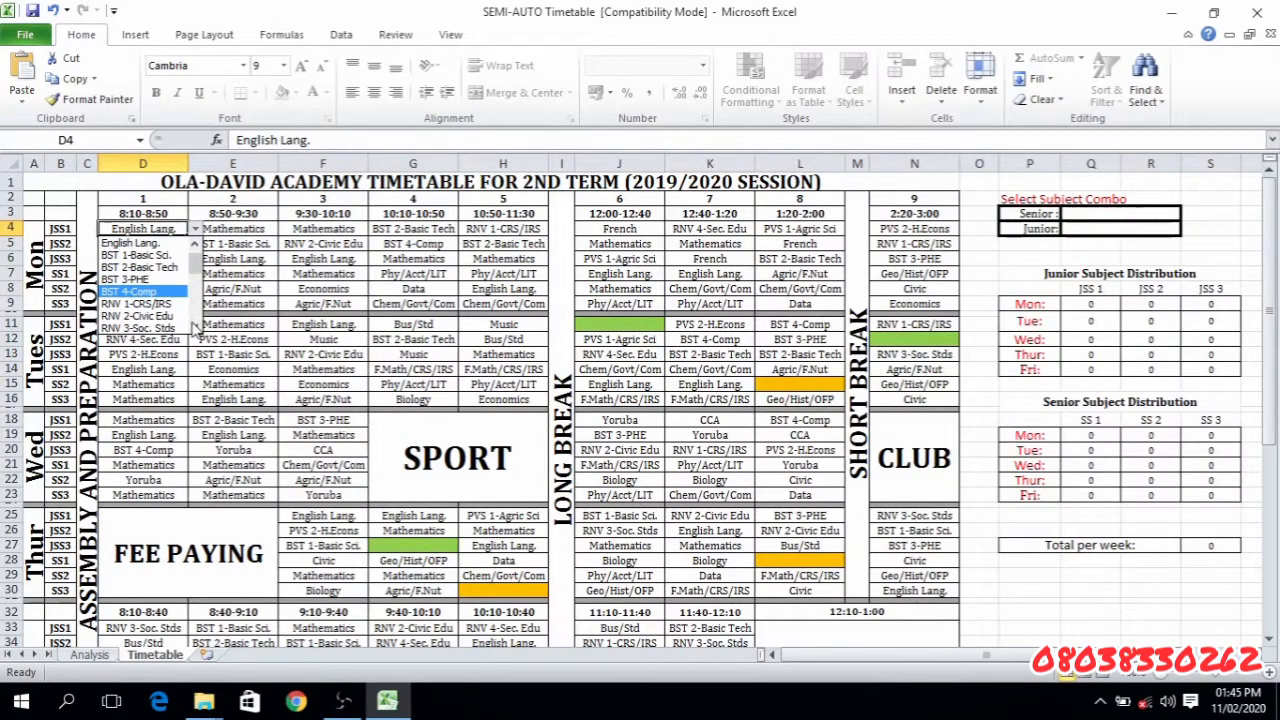
click(196, 328)
click(196, 328)
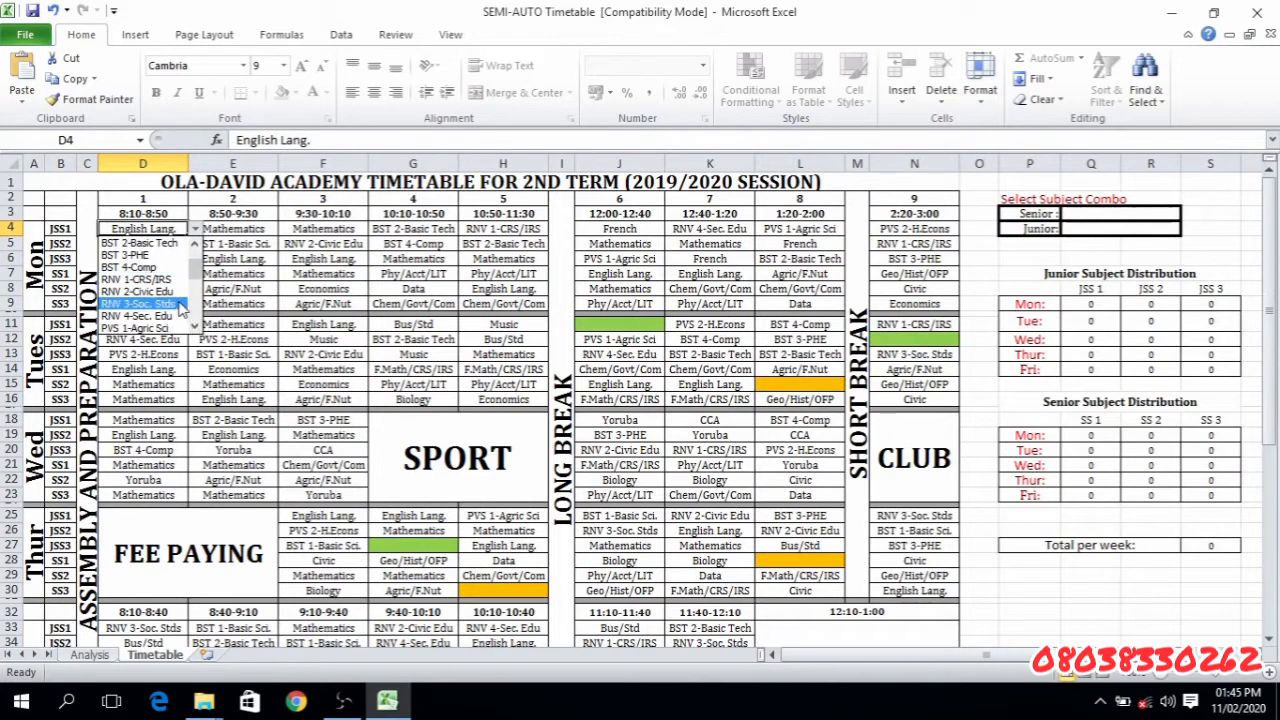
click(196, 328)
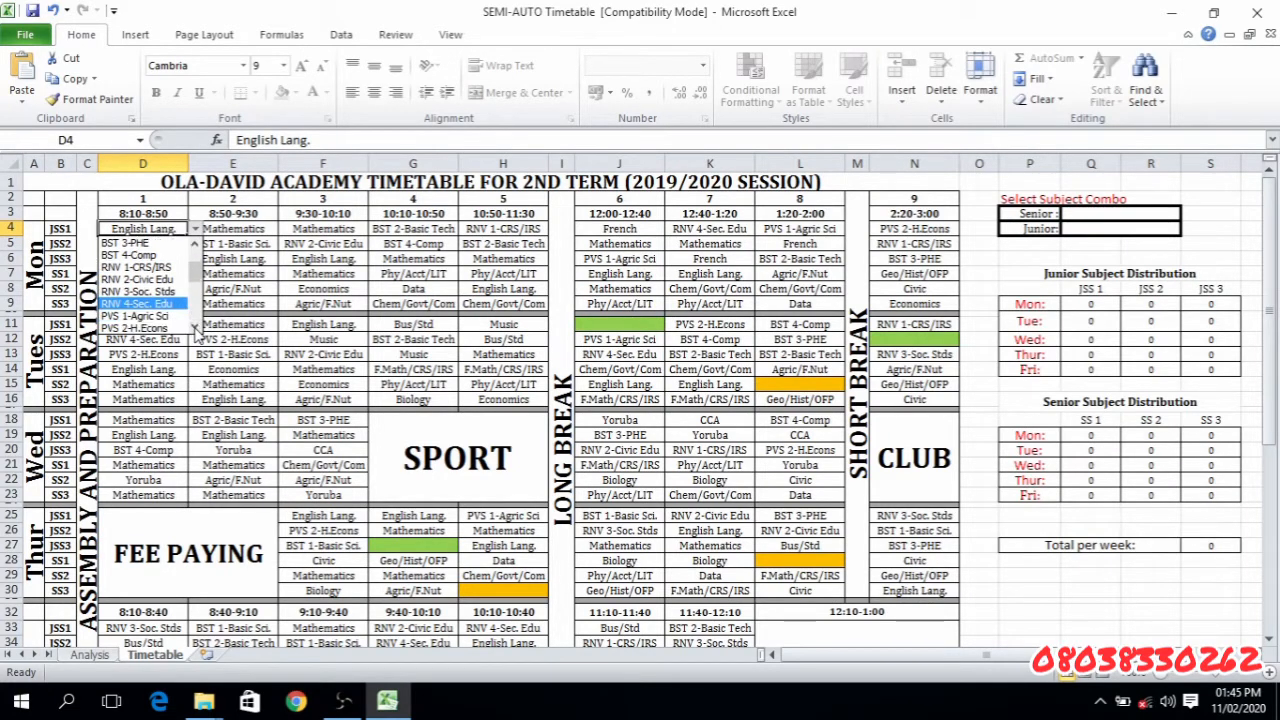
click(196, 328)
click(196, 328)
click(196, 328)
click(196, 328)
click(196, 328)
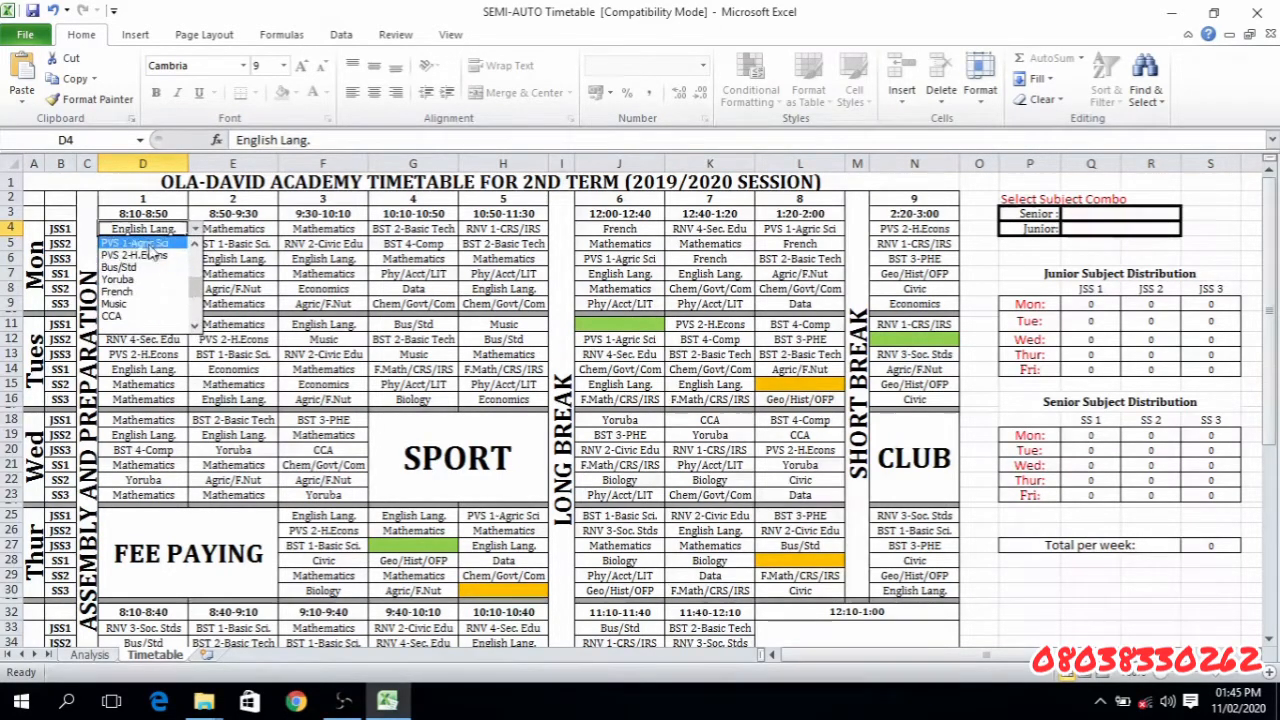
click(195, 328)
click(195, 328)
click(195, 328)
click(251, 277)
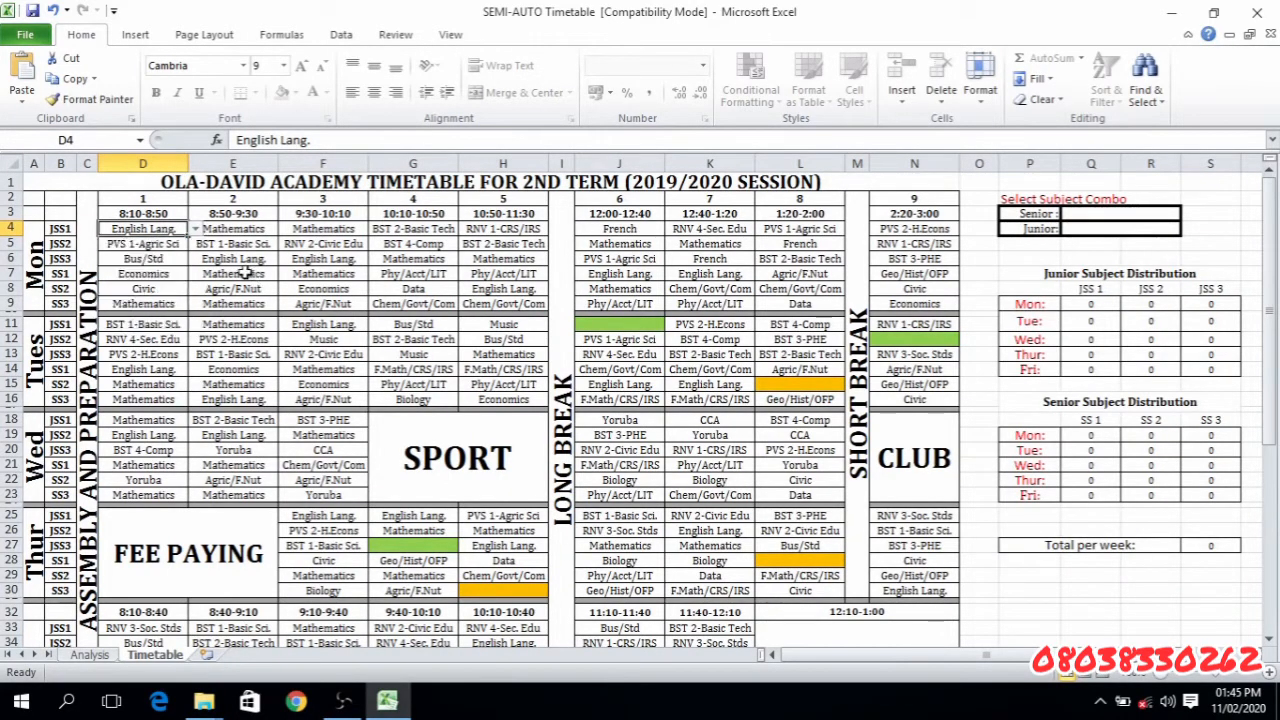
- Review the selectable senior subjects for SS1 in Monday's first period, from Mathematics down to Commerce
click(155, 276)
click(196, 274)
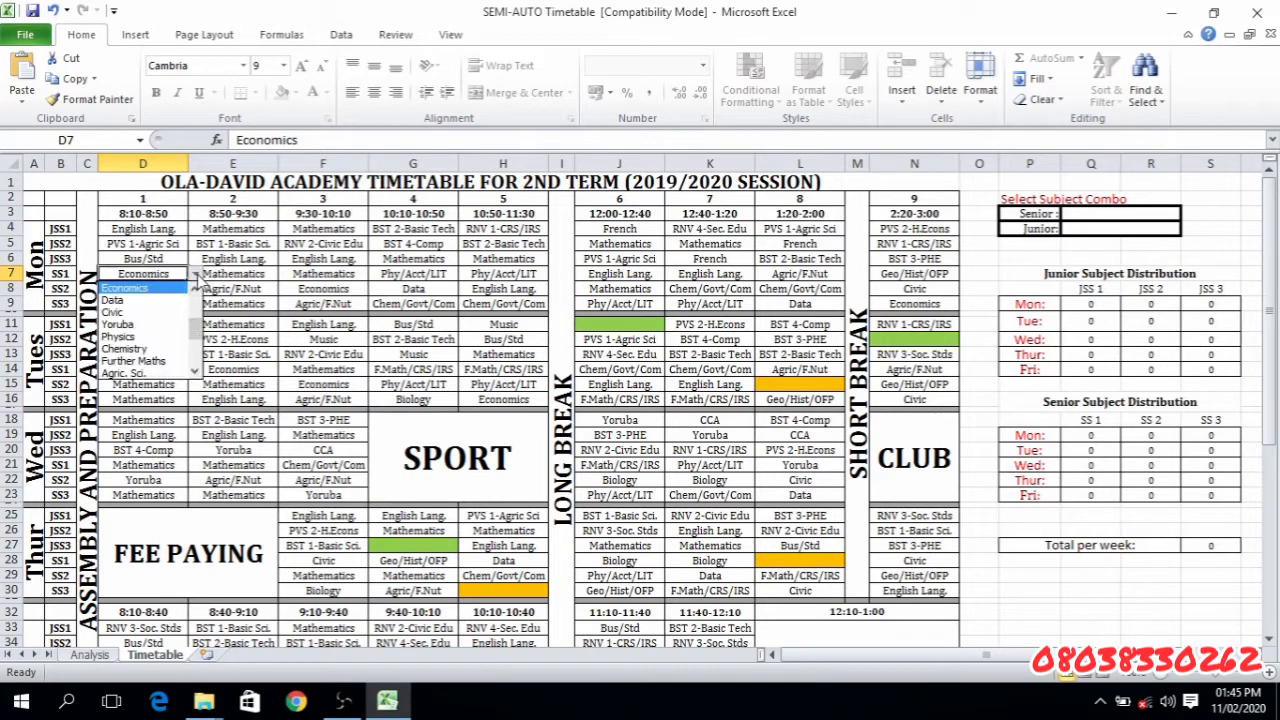
click(196, 309)
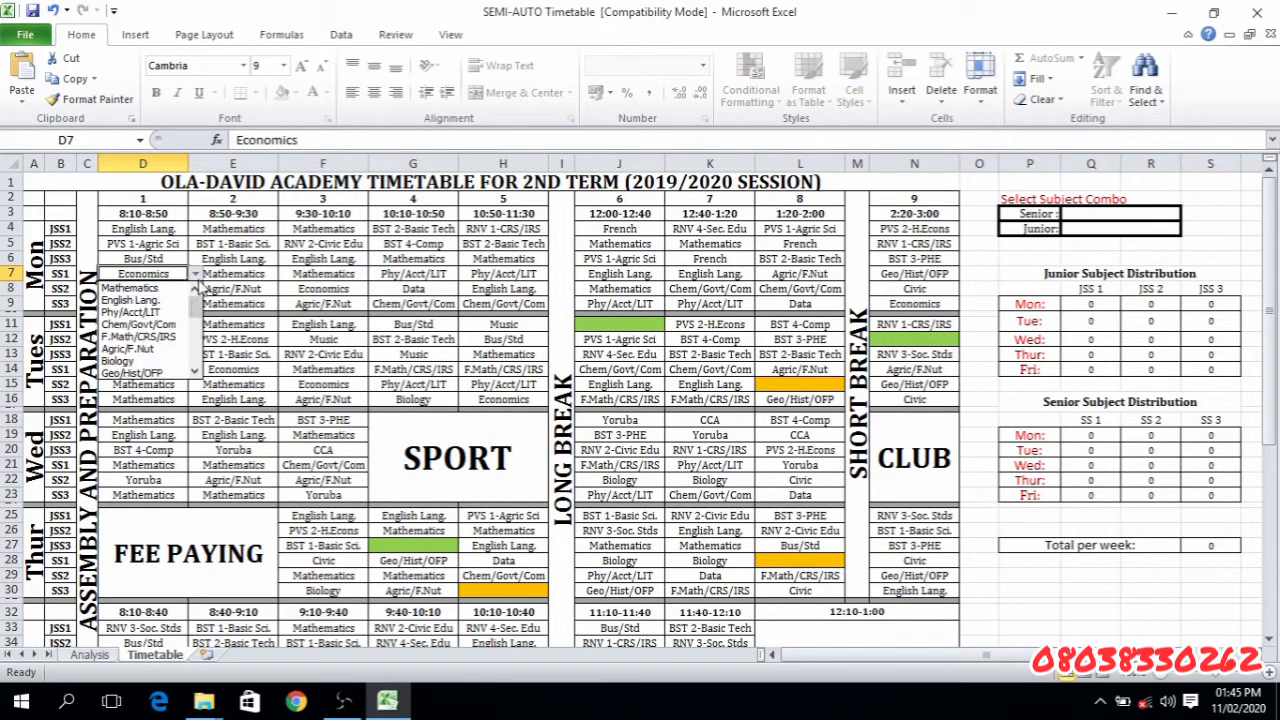
click(196, 371)
click(196, 371)
click(196, 371)
click(196, 371)
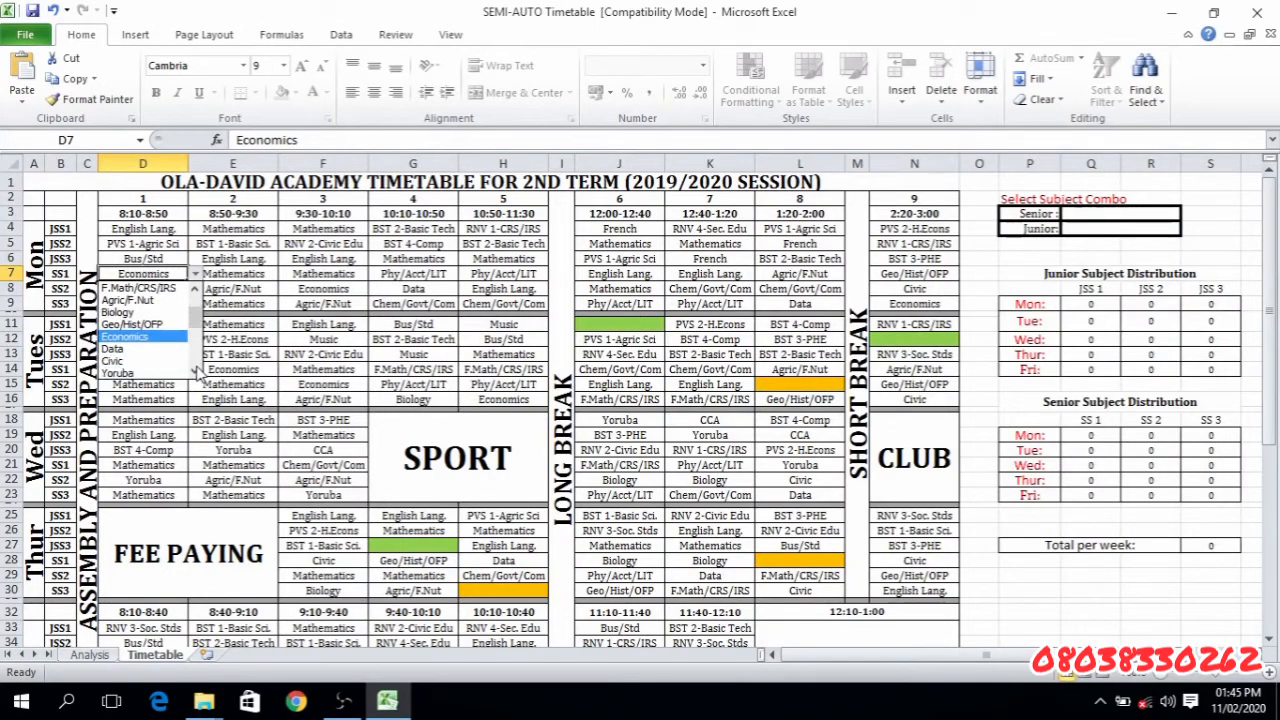
click(196, 371)
click(196, 371)
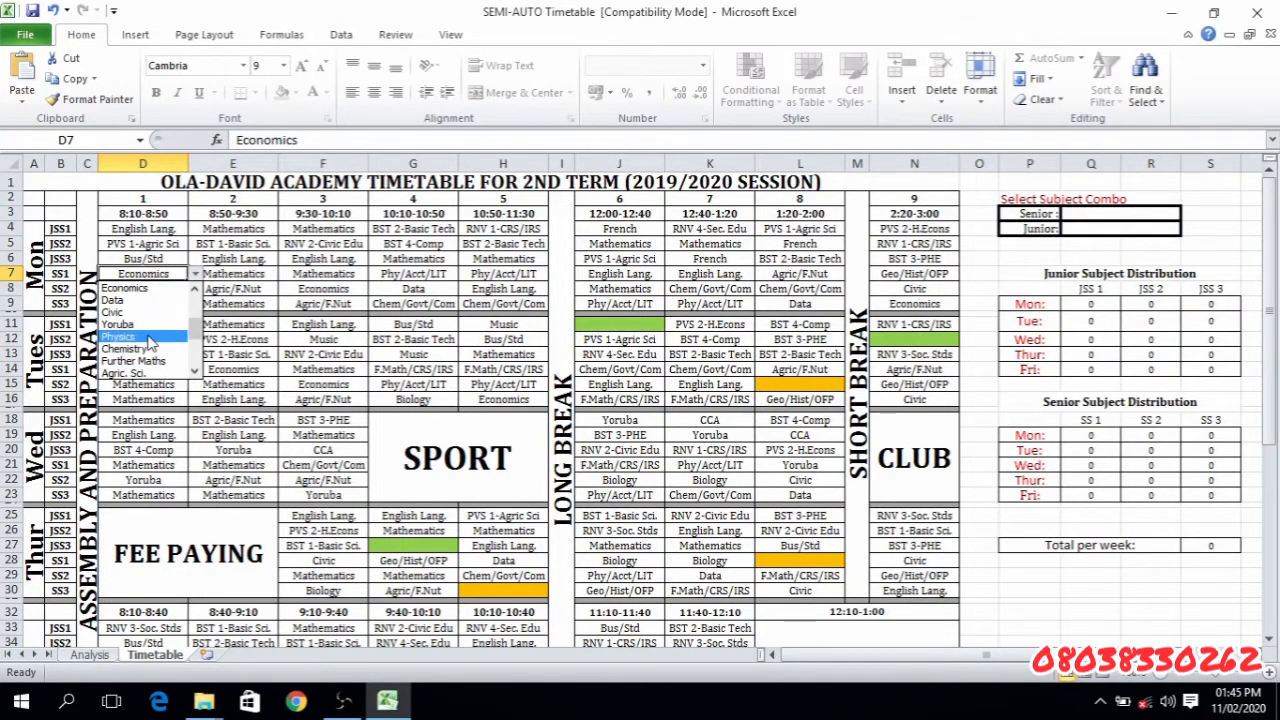
click(196, 373)
click(196, 373)
click(196, 373)
click(196, 373)
click(196, 373)
click(196, 373)
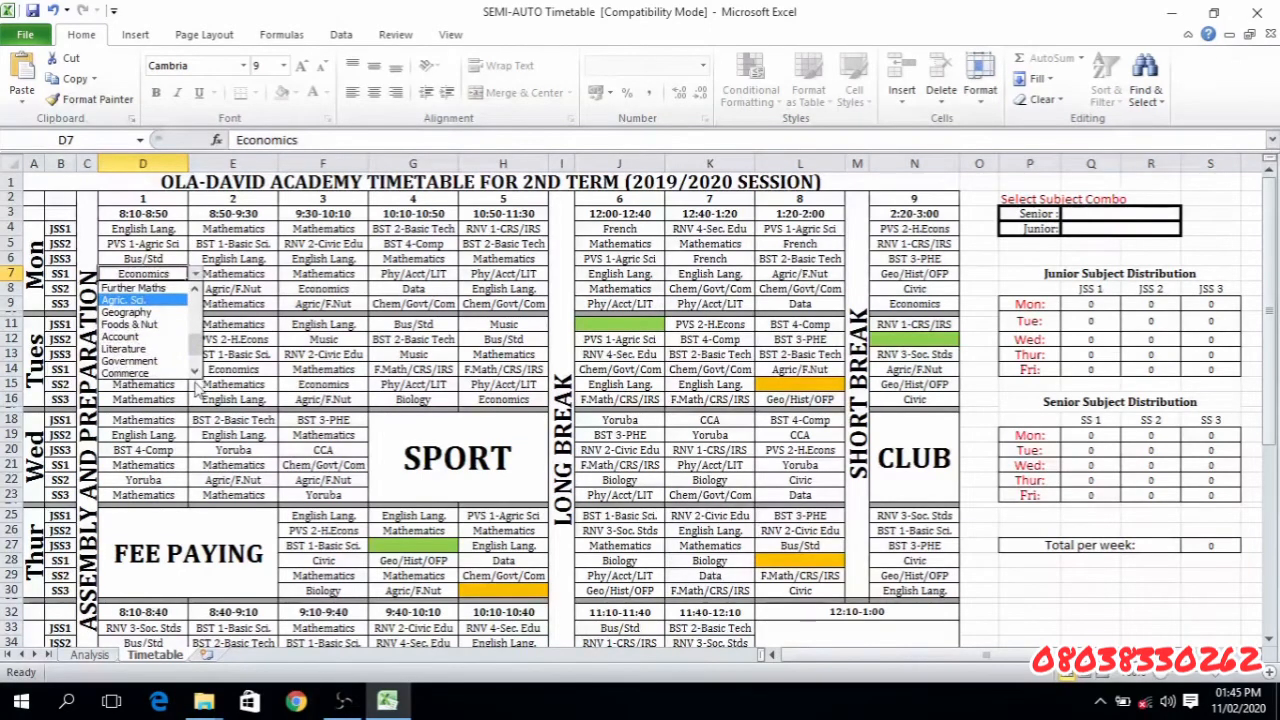
- Show the Analysis sheet and highlight the senior subjects in F3:F27 as the source of the senior choices
click(97, 657)
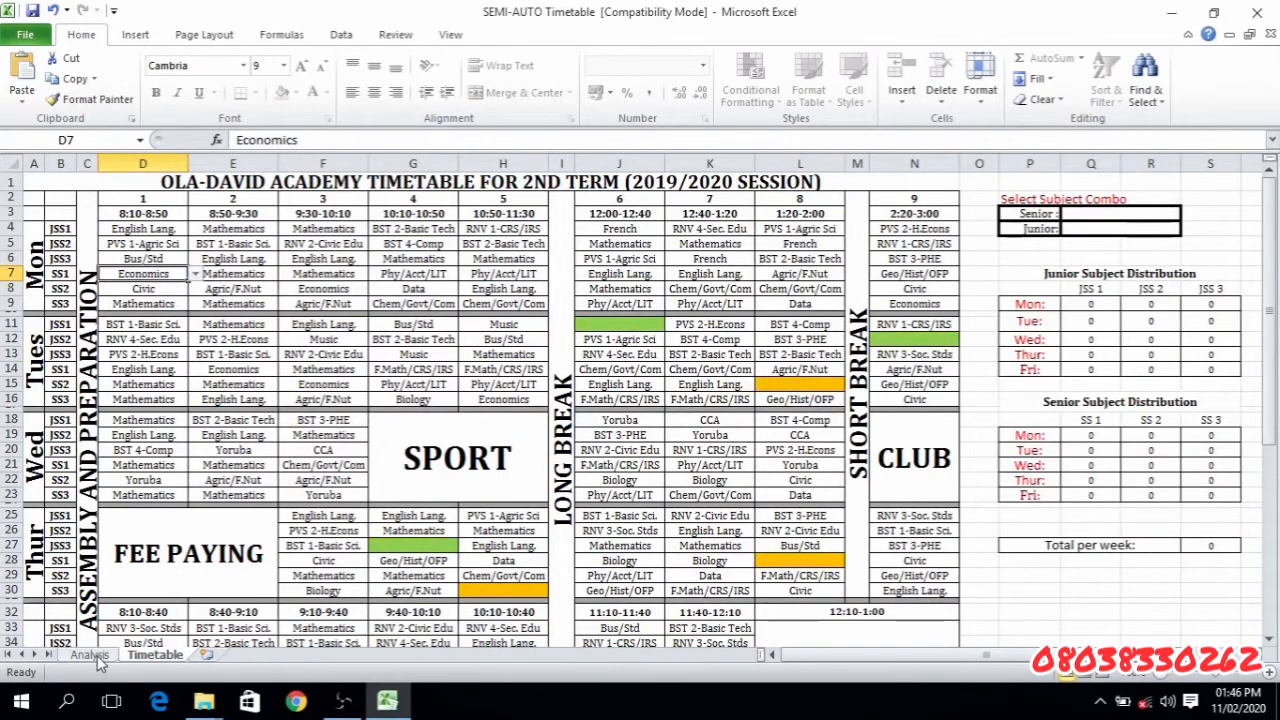
click(96, 658)
click(259, 407)
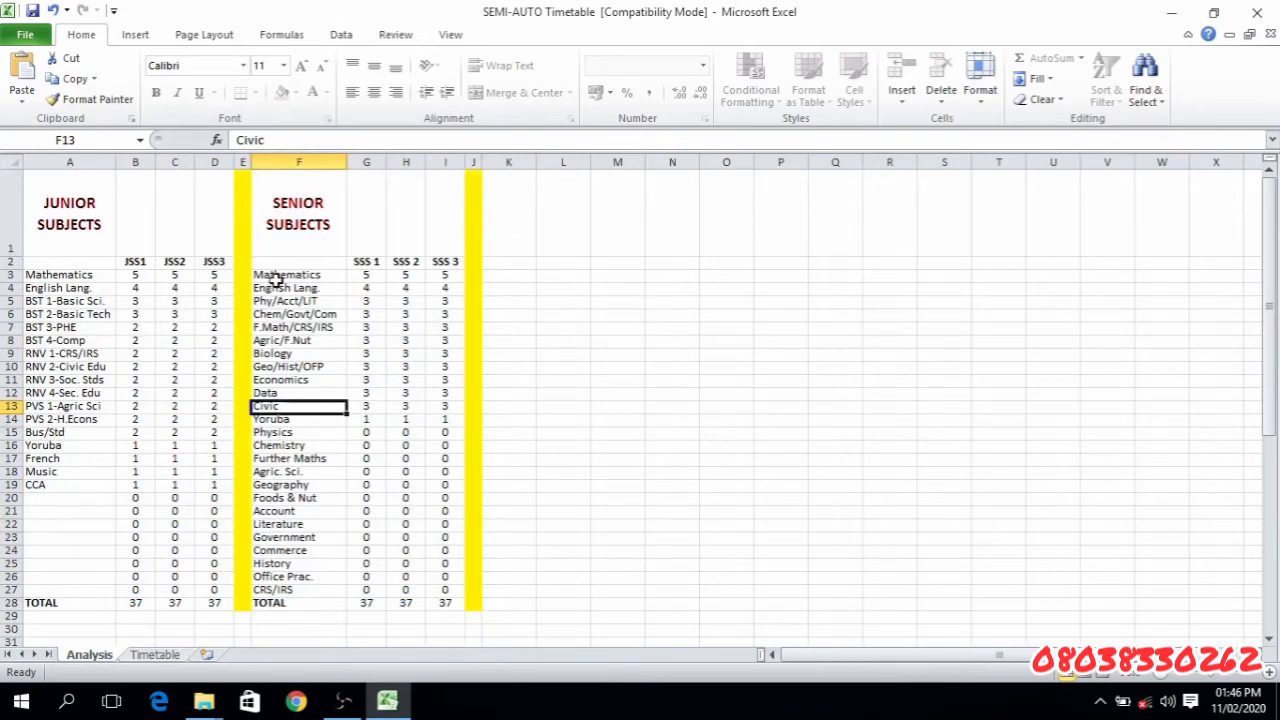
drag(275, 280, 302, 590)
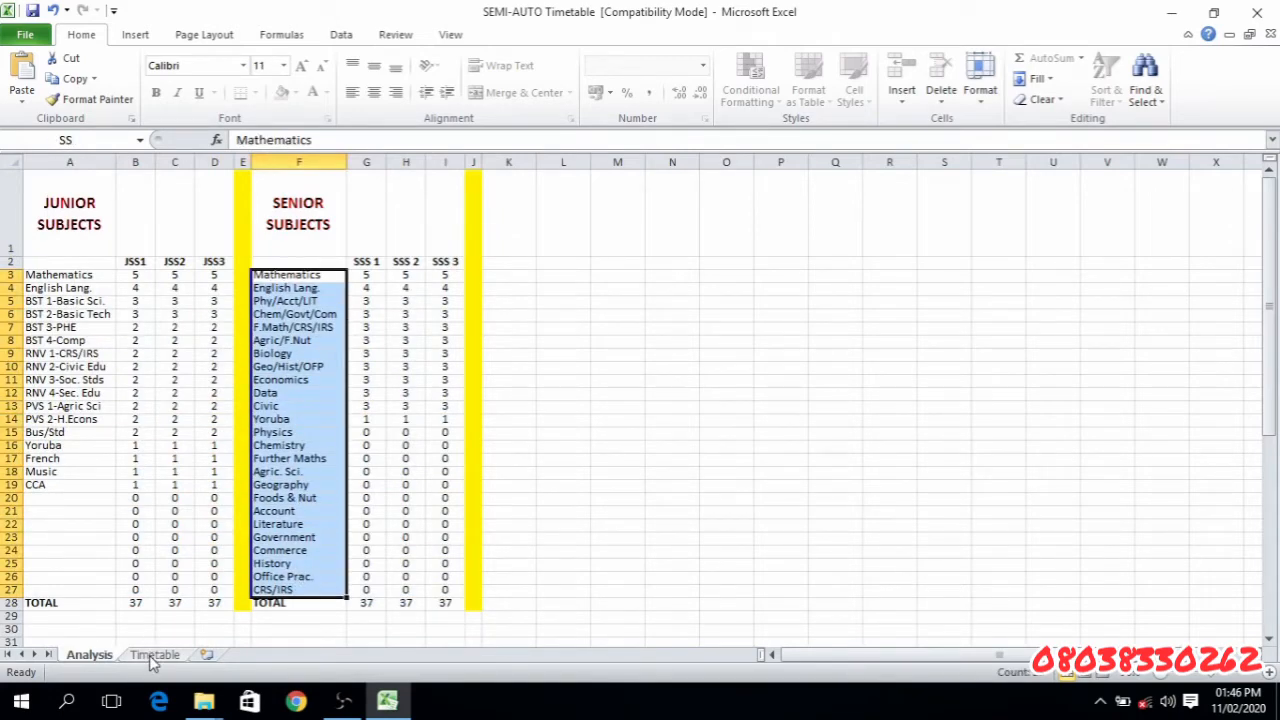
click(312, 218)
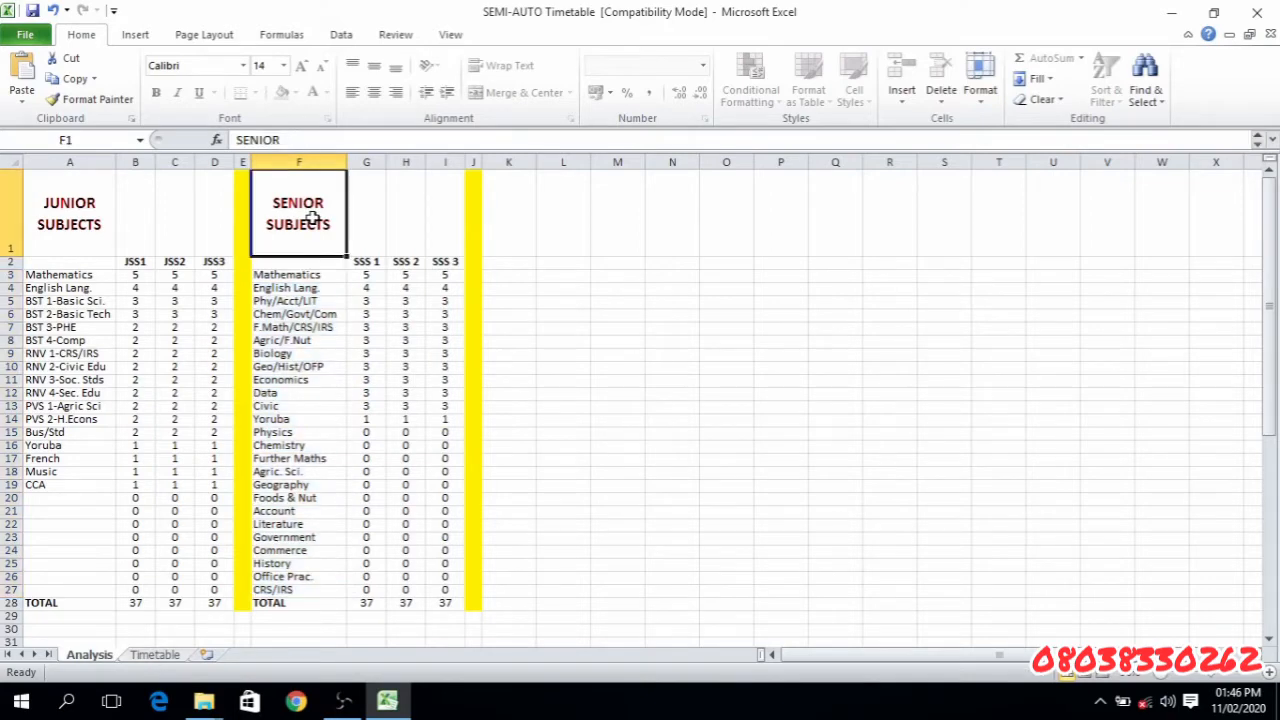
- Return to the Timetable sheet and highlight the senior classes' Monday periods 1 to 5 in D7:H9
click(154, 655)
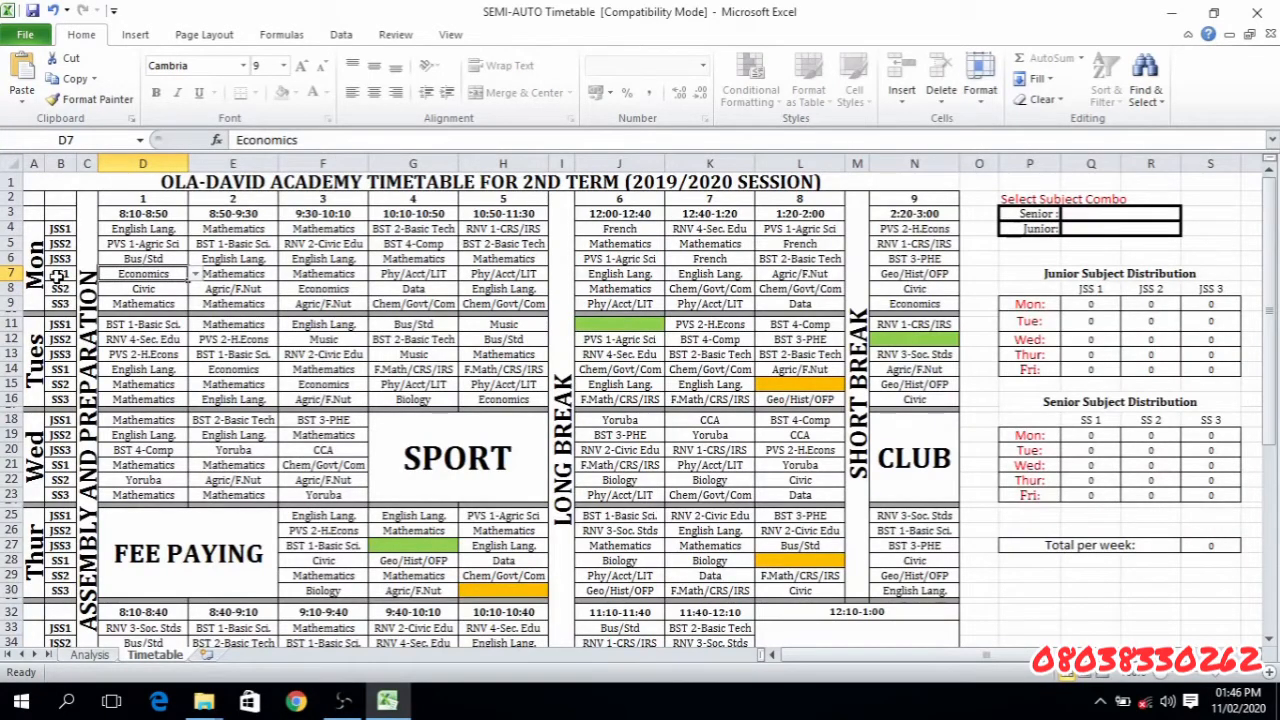
drag(58, 277, 220, 313)
click(199, 288)
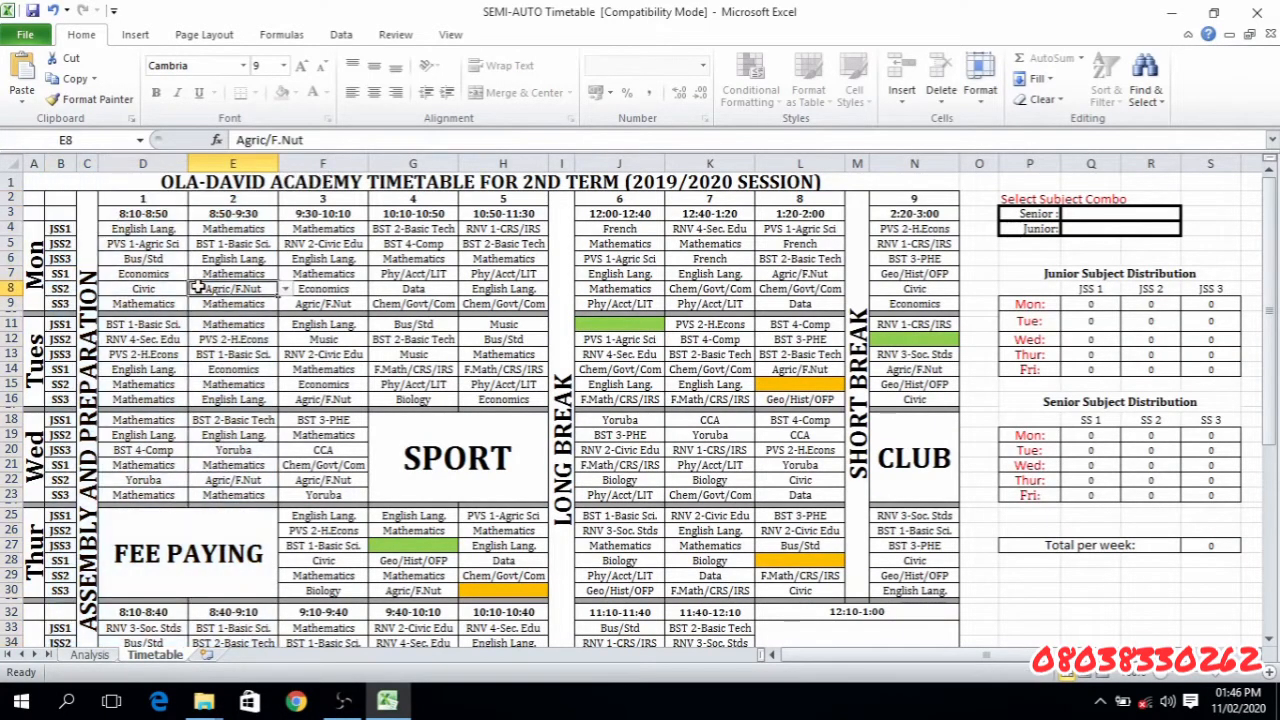
drag(145, 272, 525, 308)
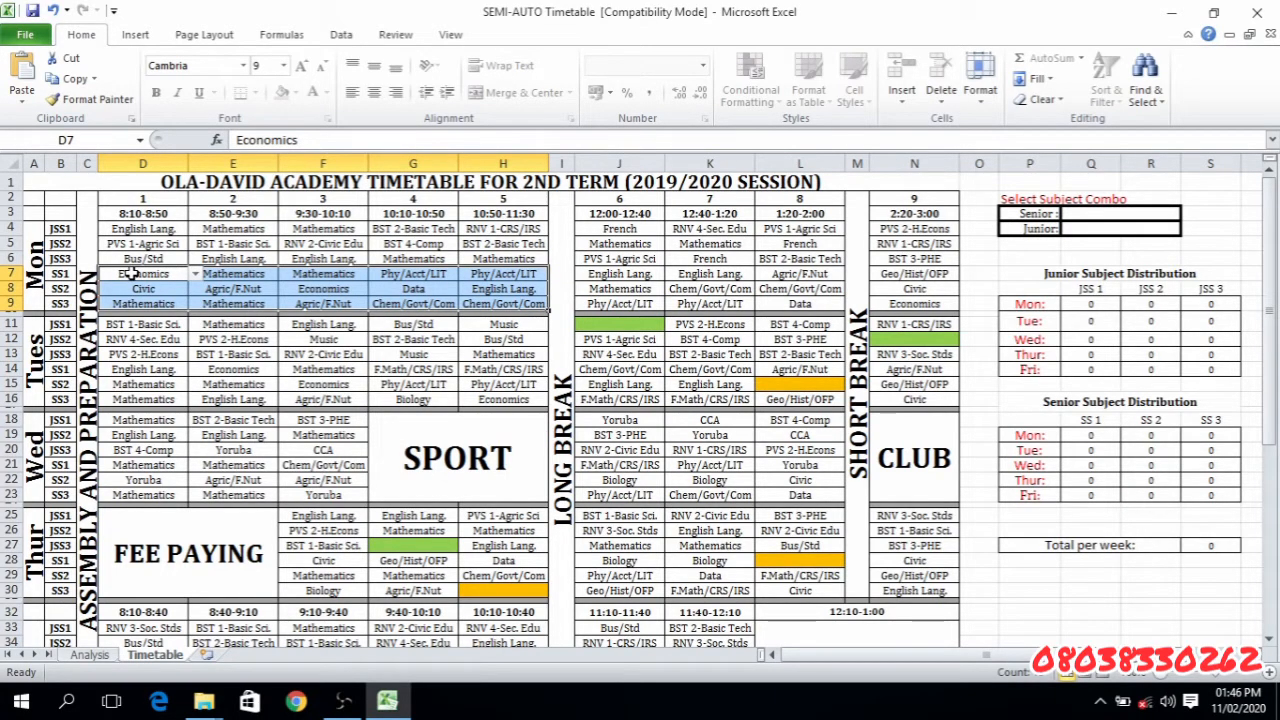
- Check the combined subjects, such as F.Math/CRS/IRS, among the choices in D7 and leave its subject as is
click(132, 273)
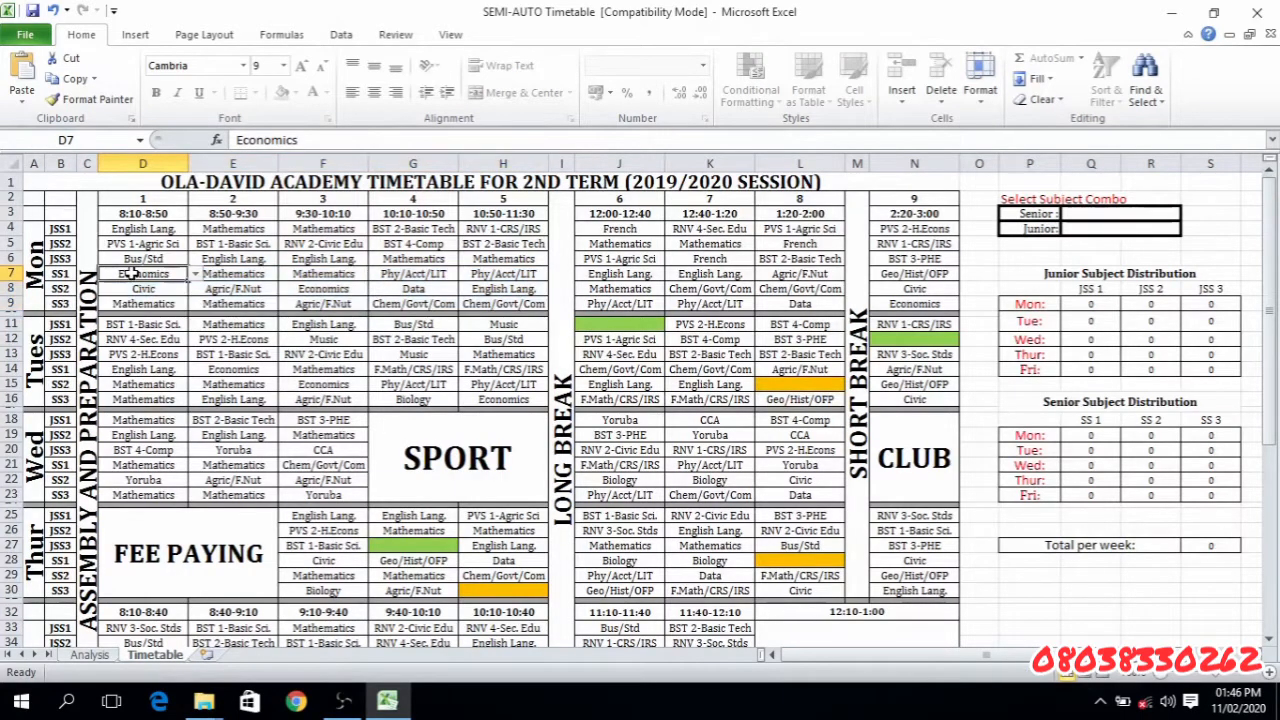
click(195, 274)
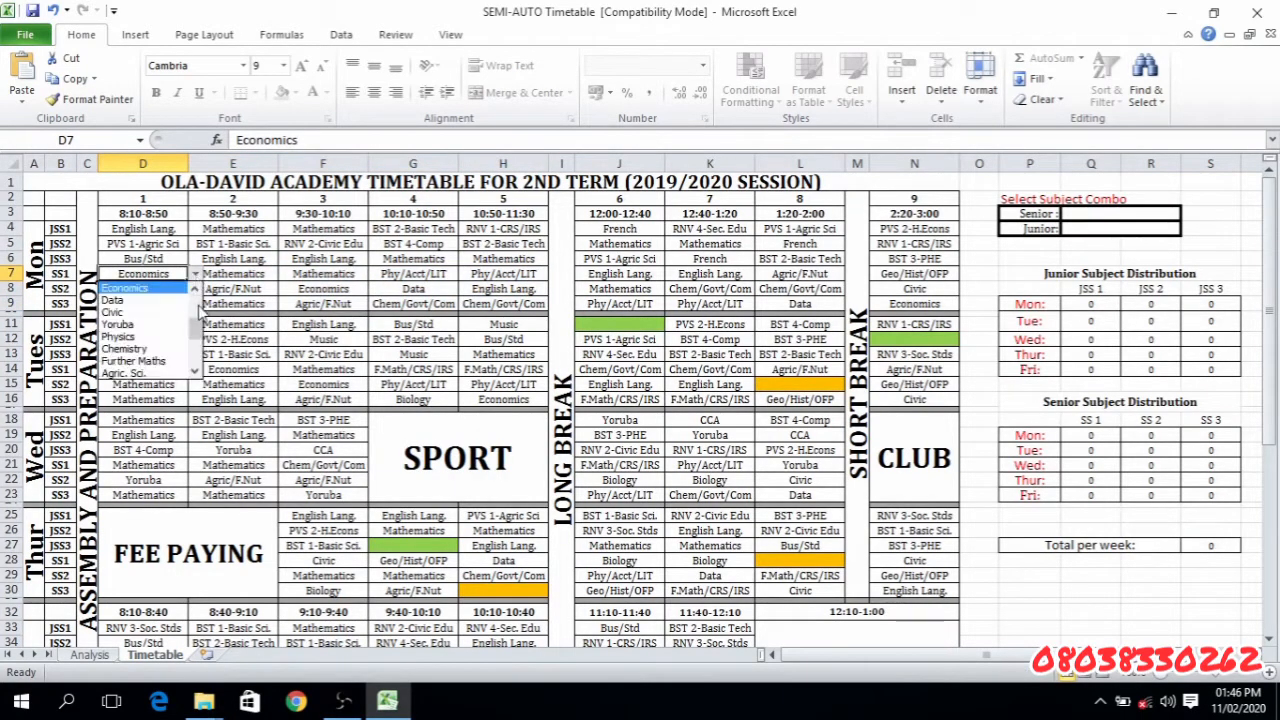
click(198, 306)
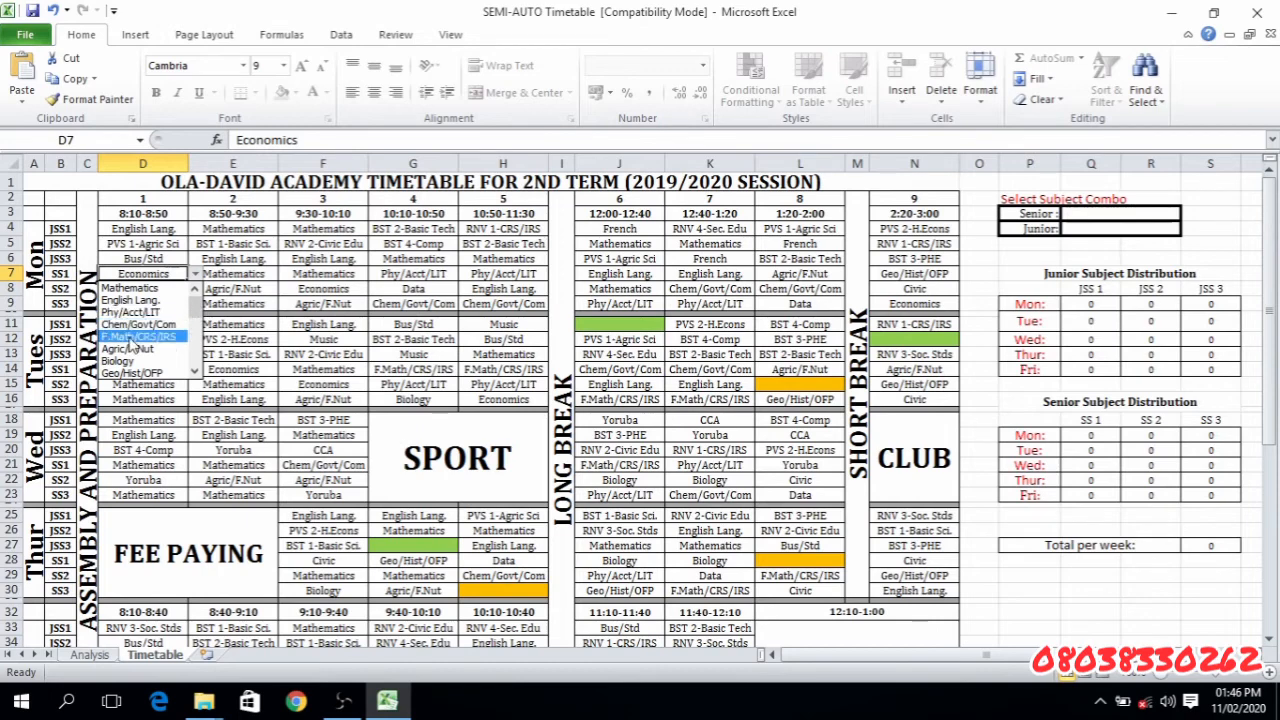
click(309, 278)
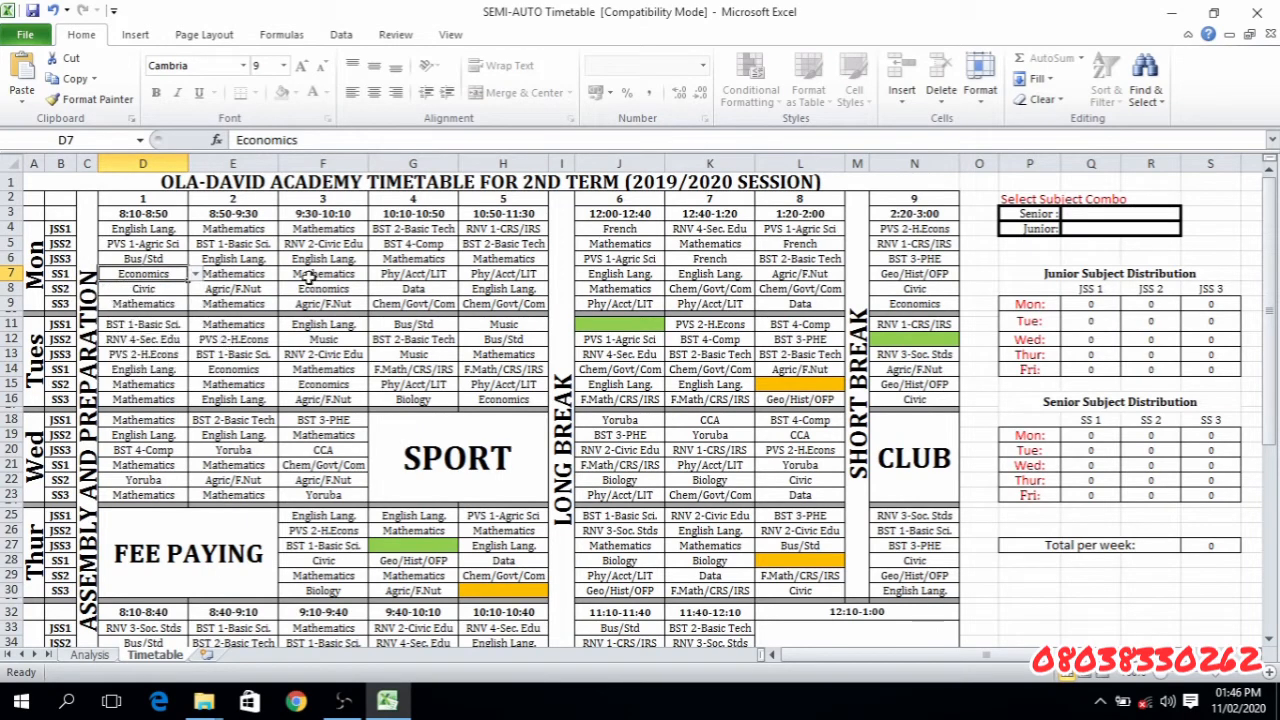
- Point out the empty green junior periods J11, N12 and G27 and the empty orange senior periods L15, H30 and L28
click(641, 326)
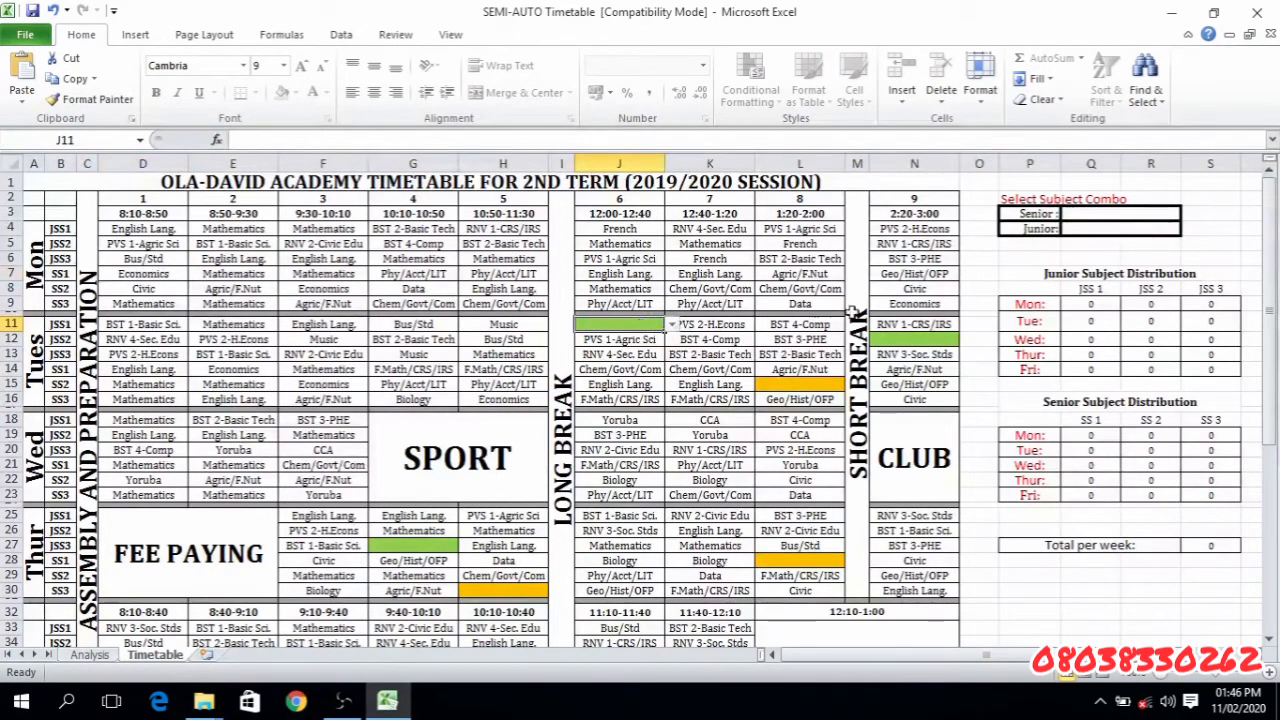
click(898, 340)
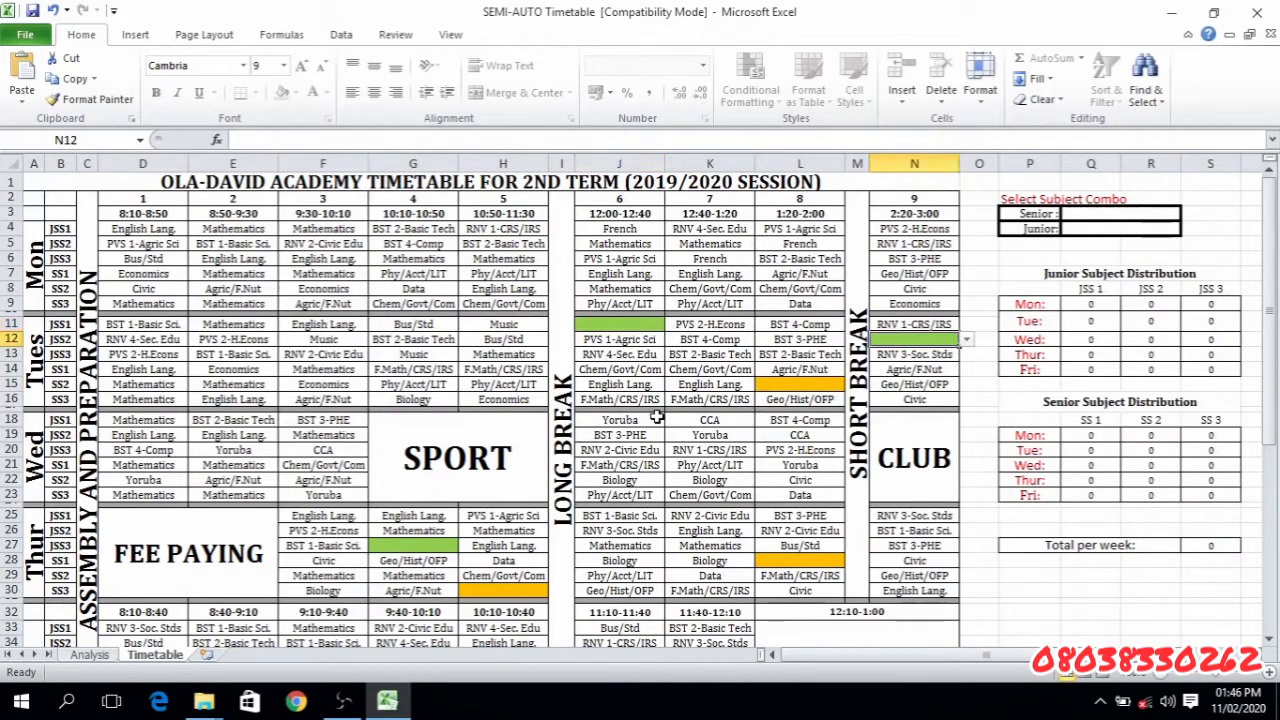
click(414, 546)
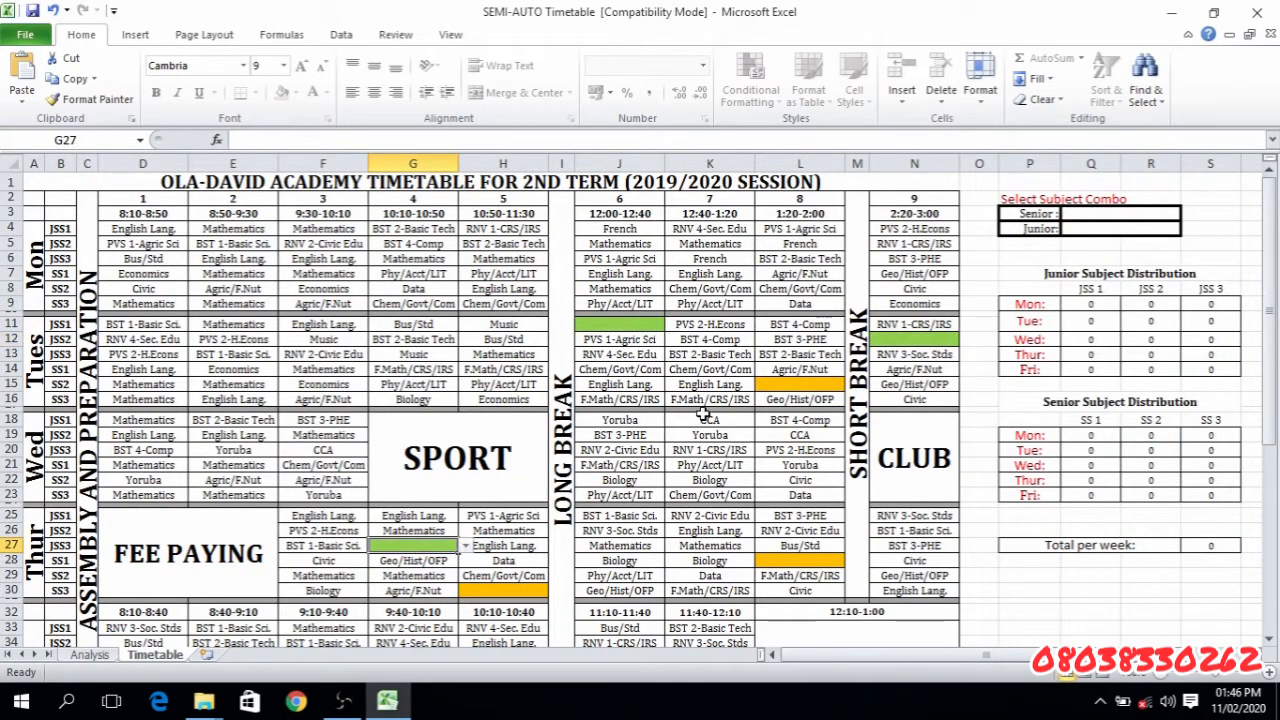
click(781, 382)
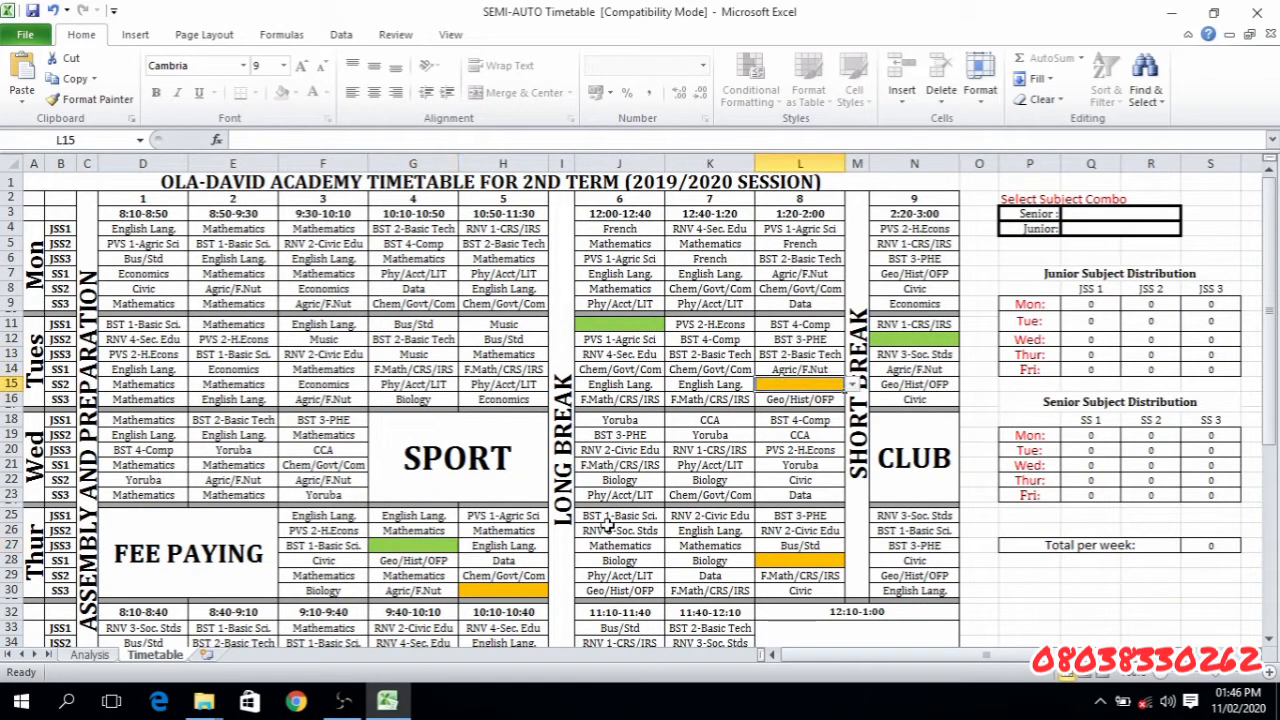
click(502, 591)
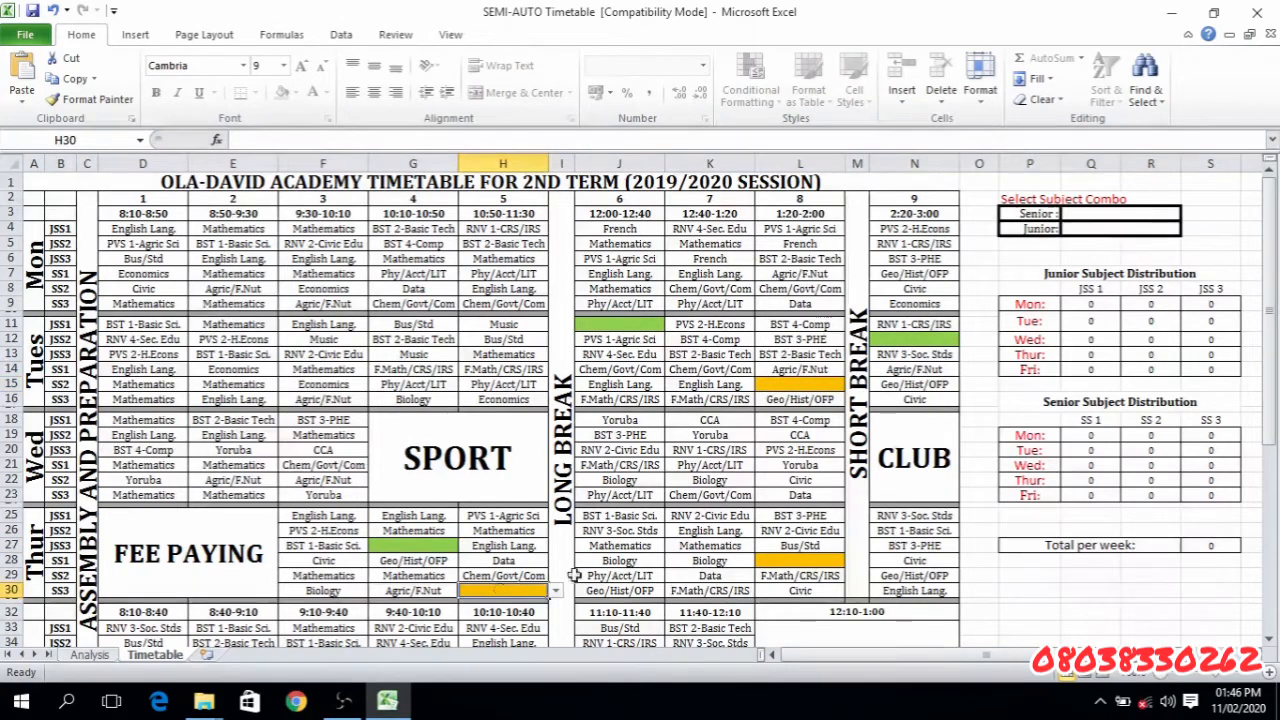
click(803, 561)
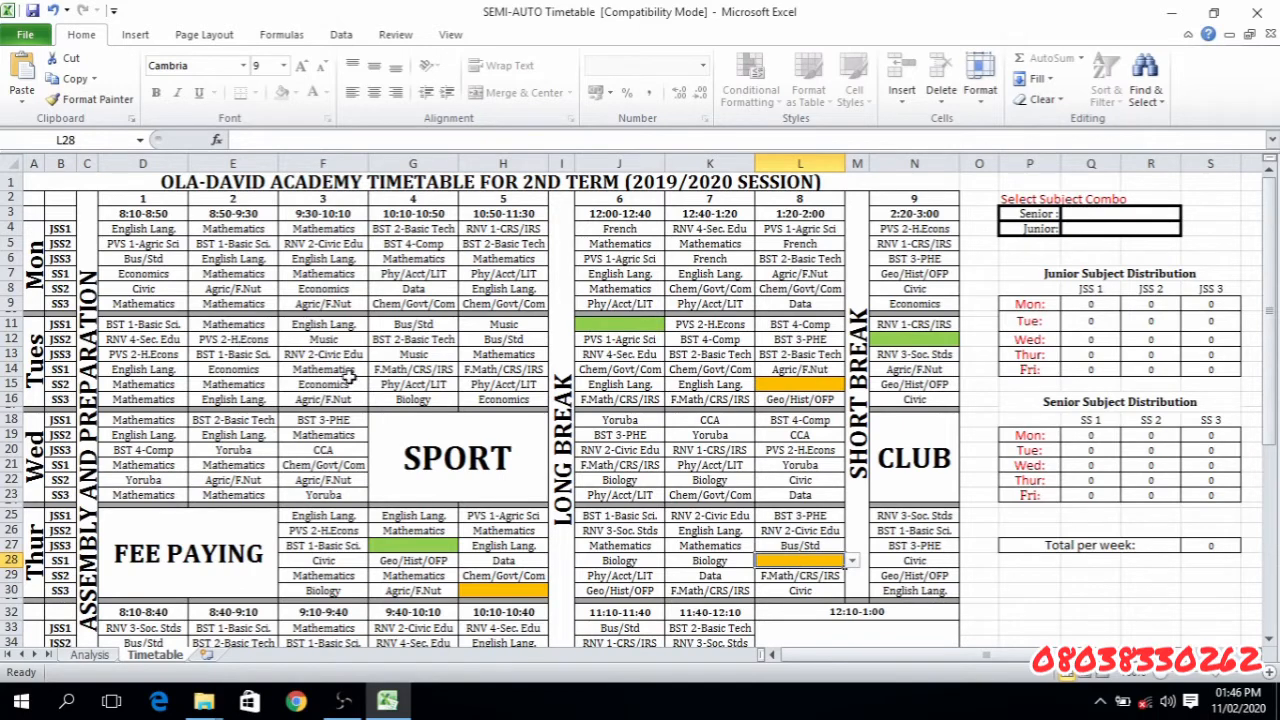
- Point out the merged activity blocks SPORT and CLUB on Wednesday and FEE PAYING on Thursday
click(450, 441)
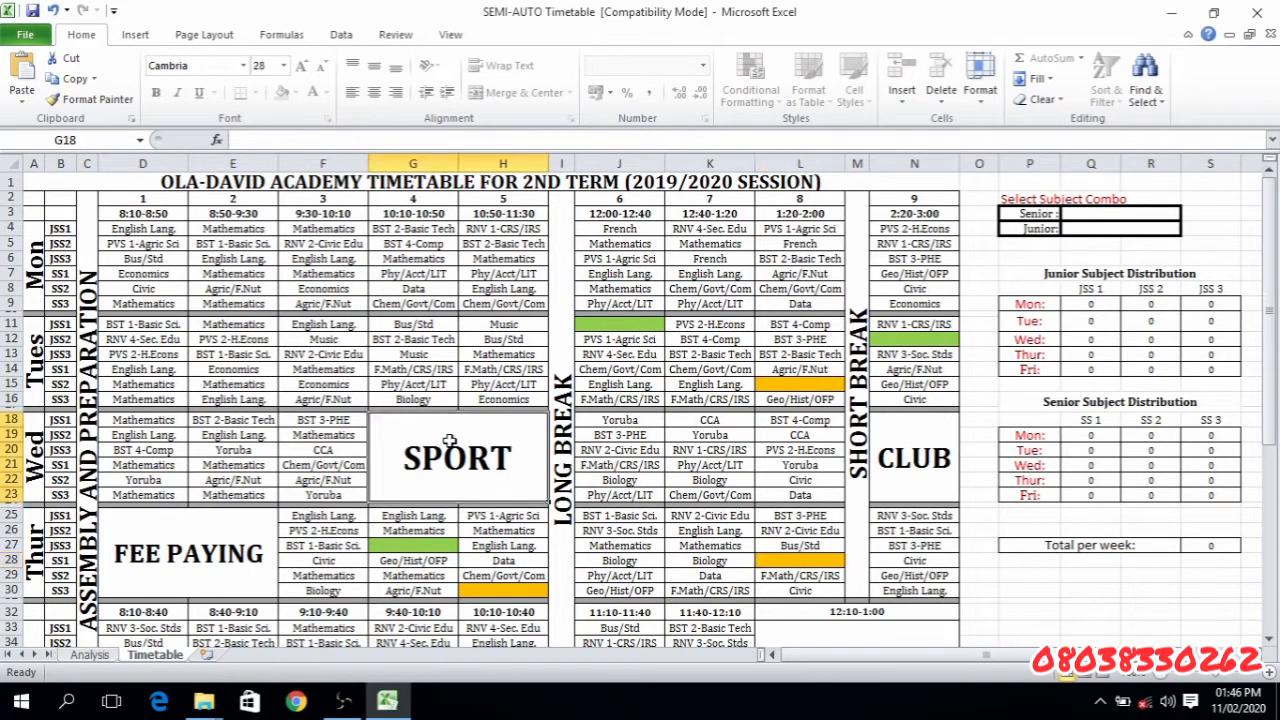
click(218, 553)
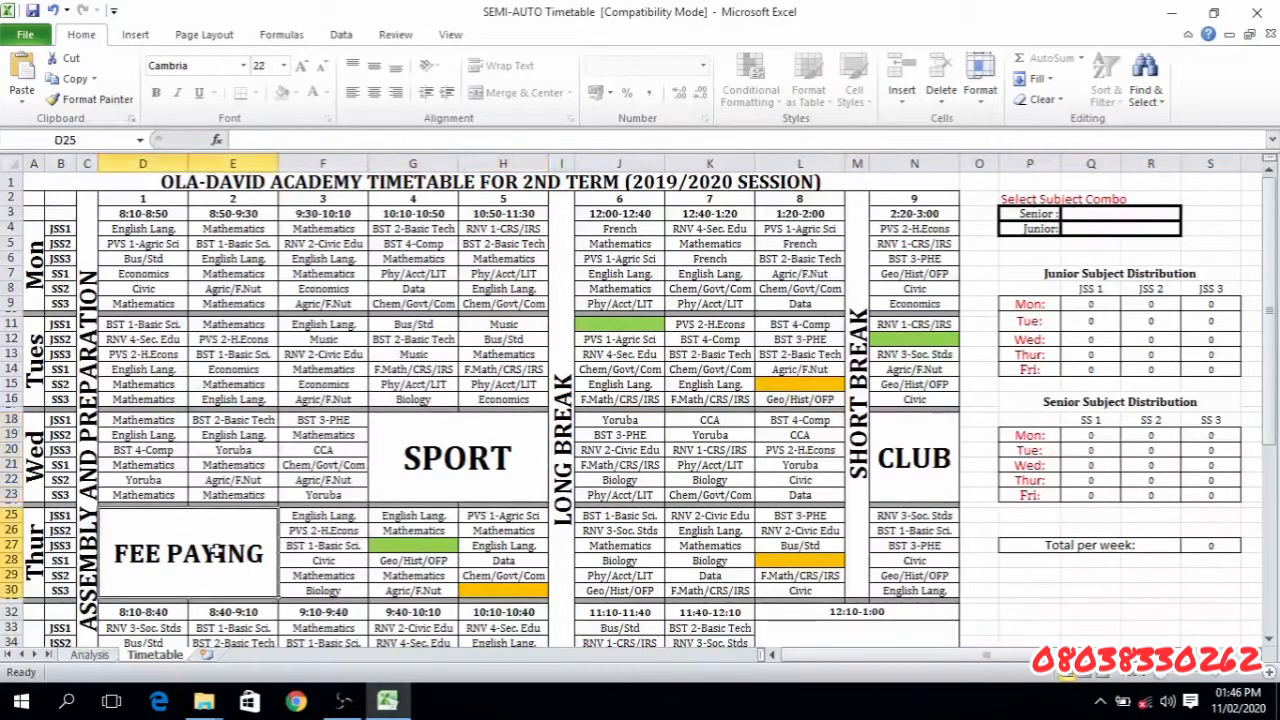
click(914, 452)
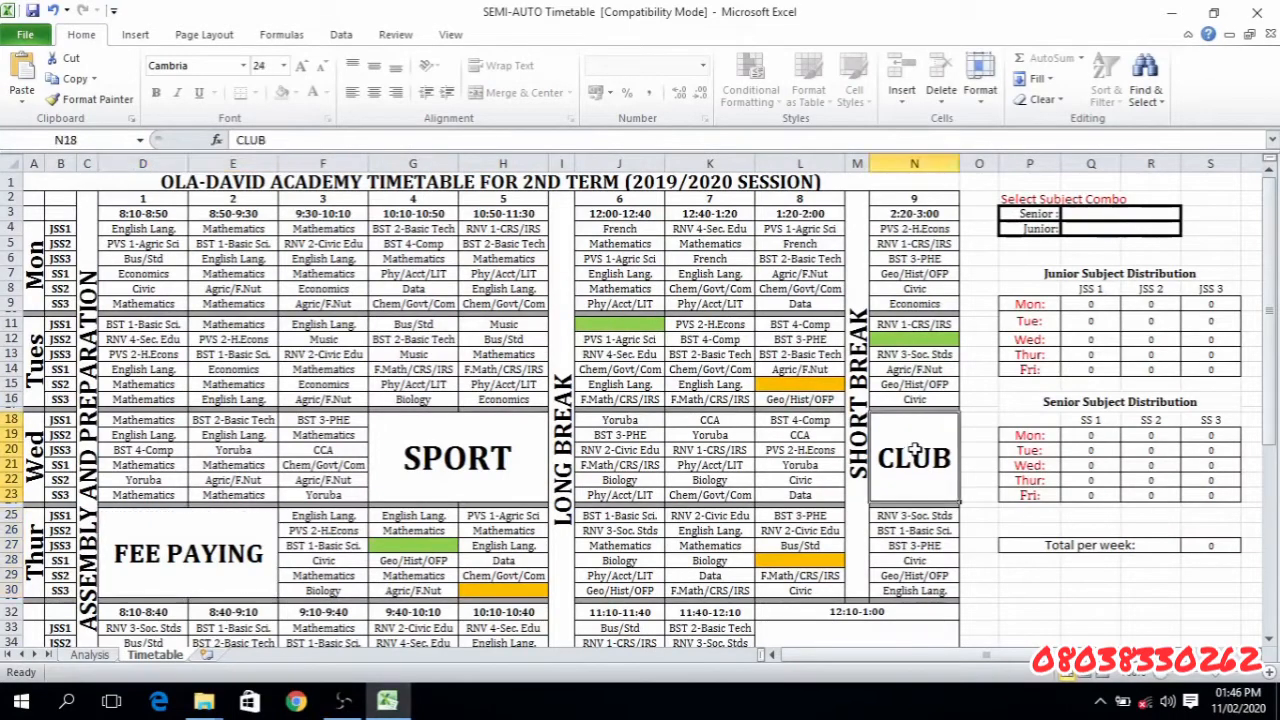
- Point out the LONG BREAK and SHORT BREAK columns and the Friday EXRA-CURRICULA ACTIVITIES block
click(566, 382)
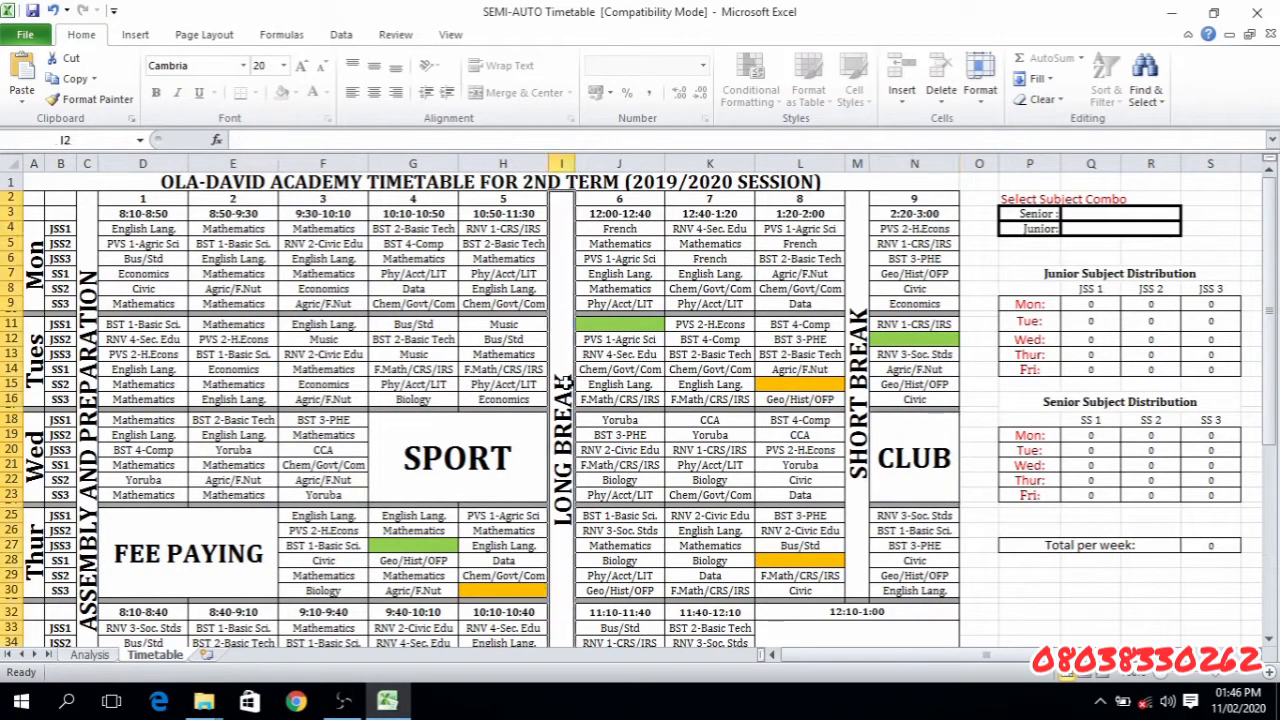
click(857, 400)
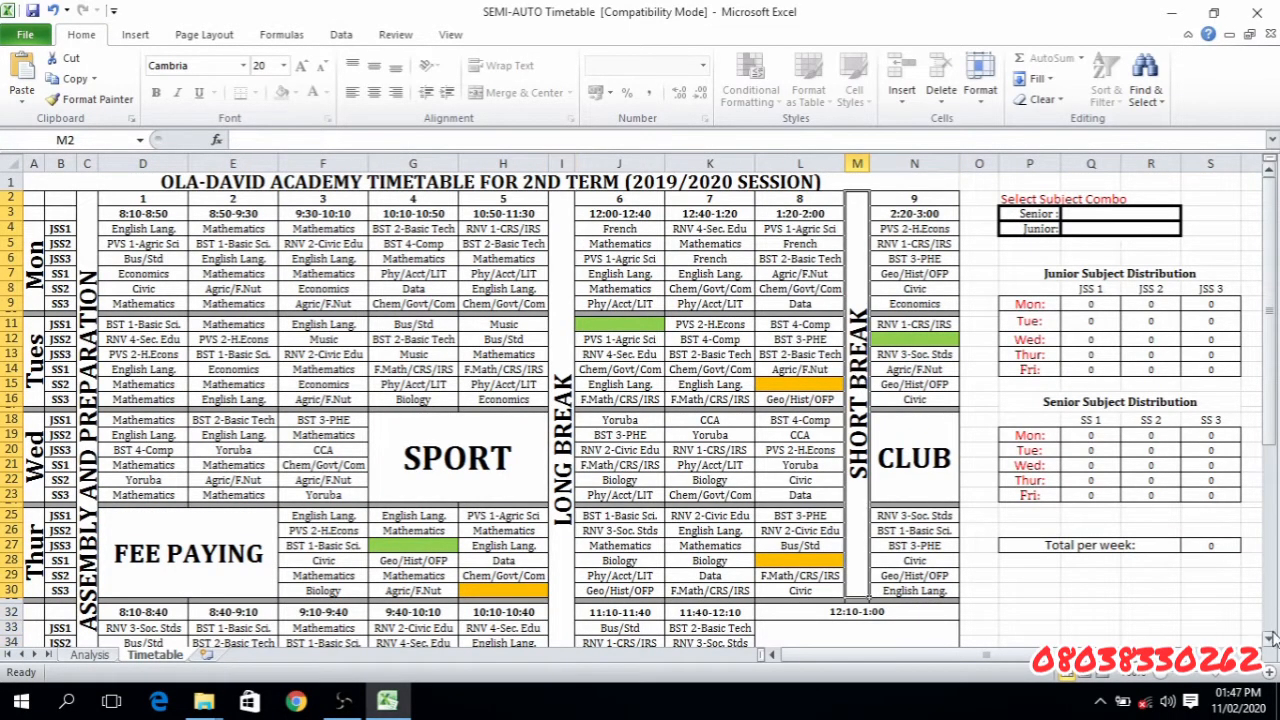
scroll(1270, 637, down, 3)
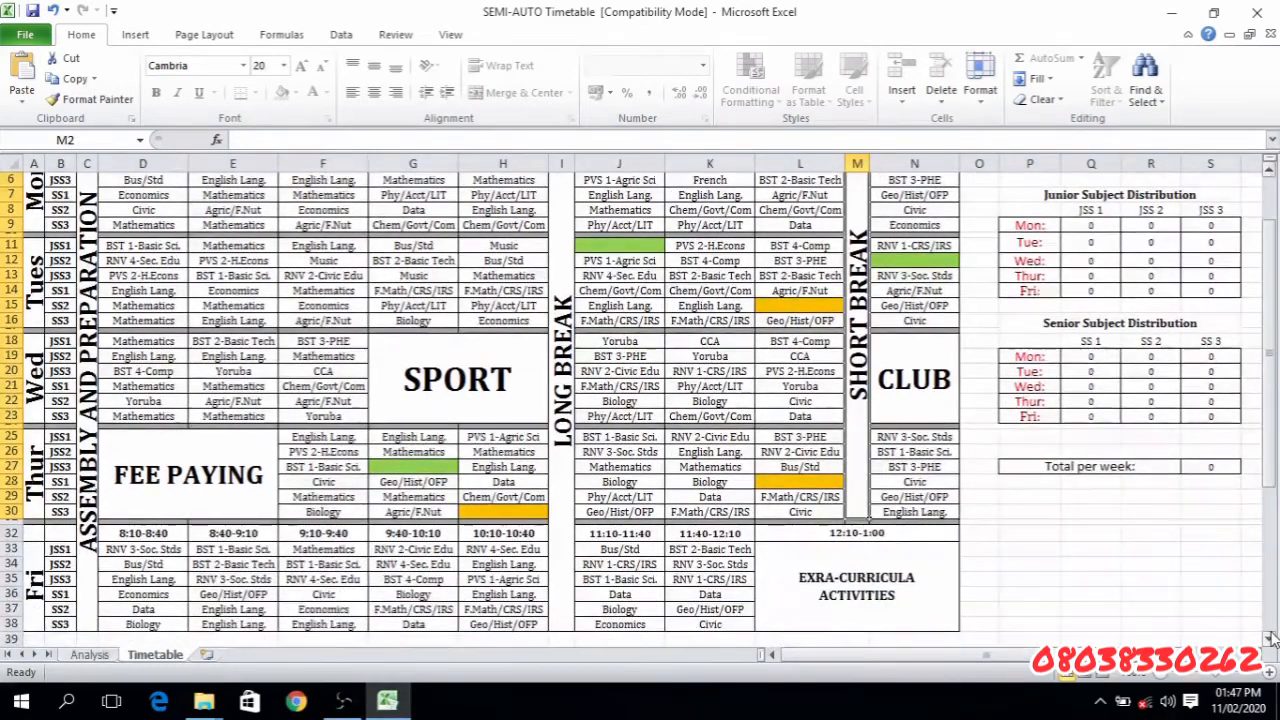
click(867, 541)
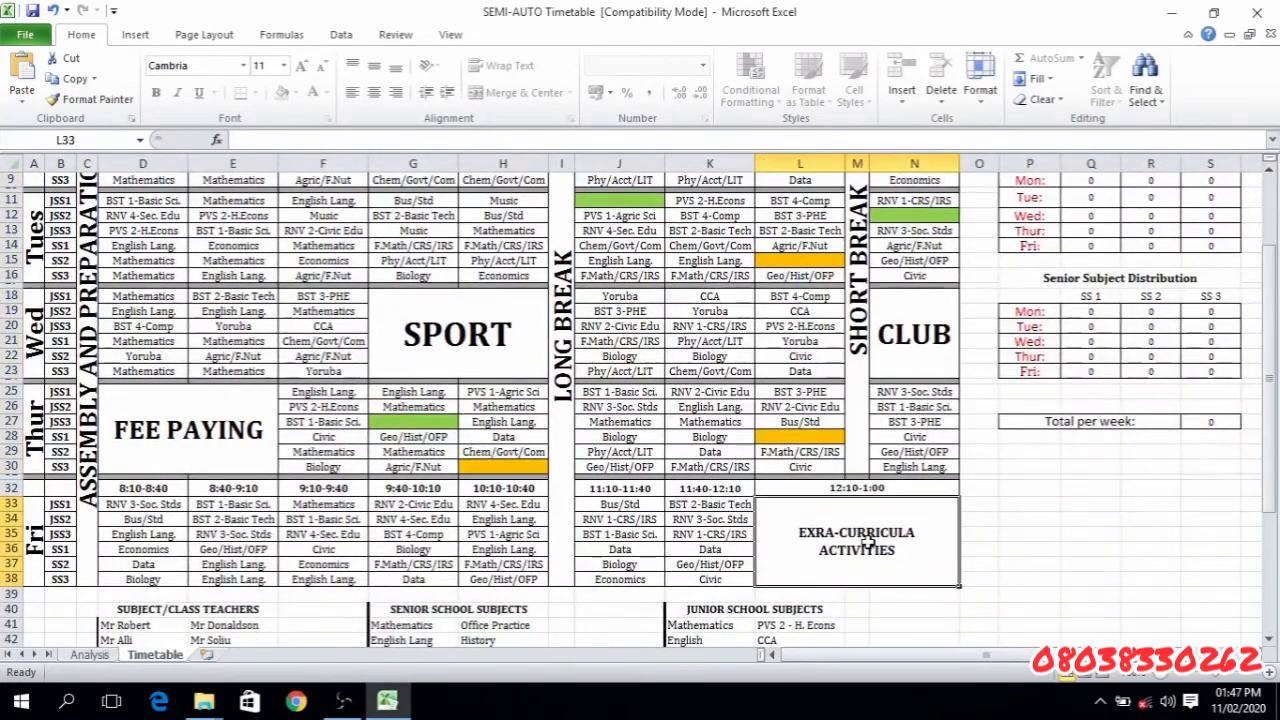
- Point out the CLUB, SPORT and FEE PAYING blocks again
click(915, 348)
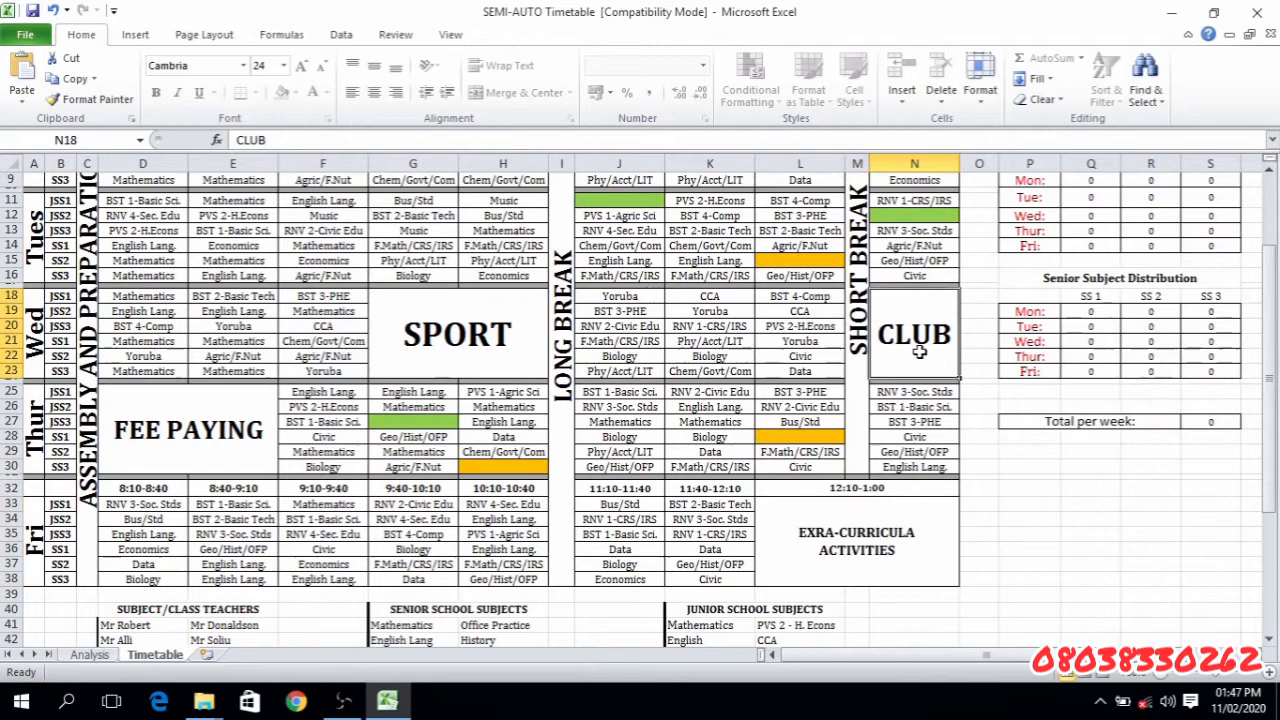
click(468, 330)
click(215, 422)
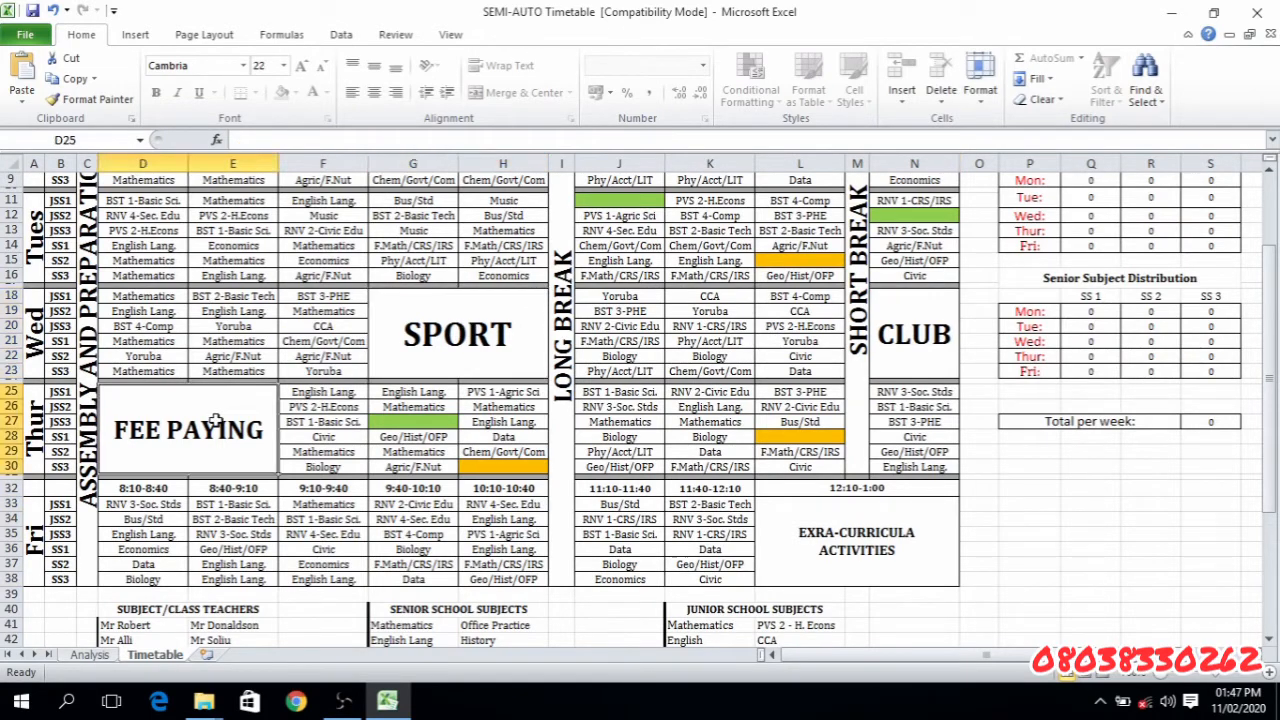
- Point out the Junior Subject Distribution and Senior Subject Distribution headings beside the timetable
click(1269, 174)
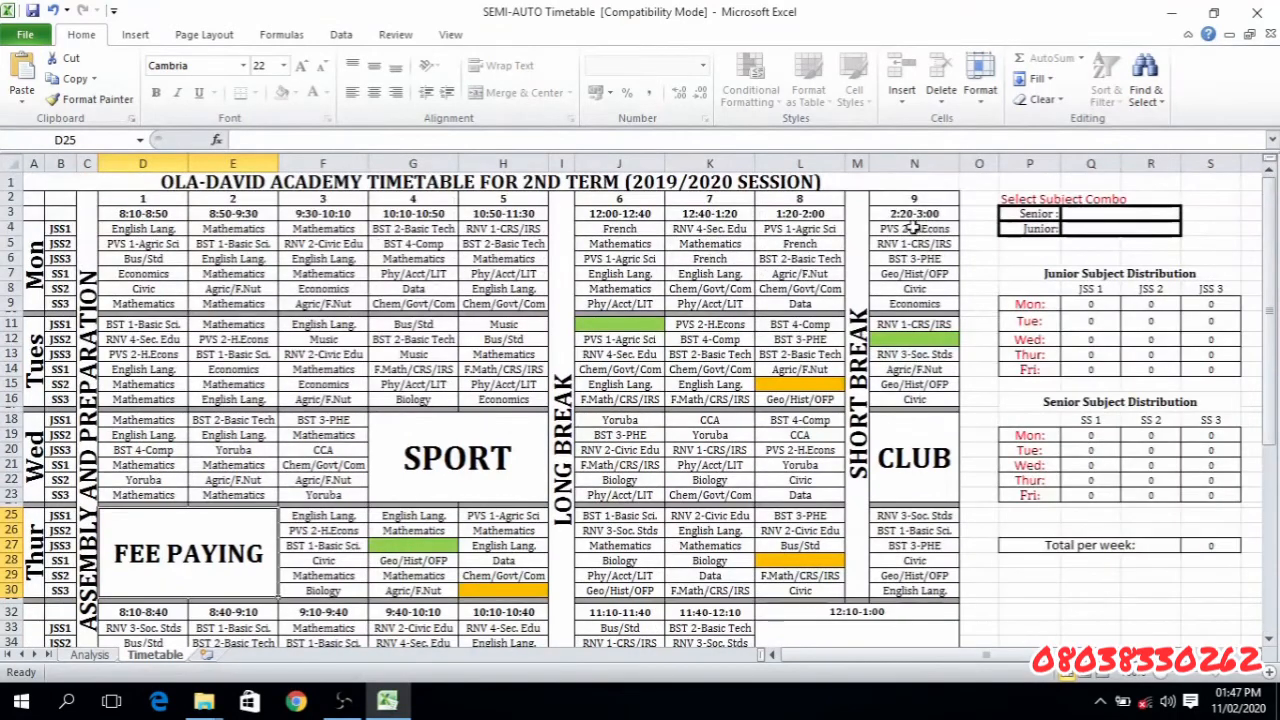
click(1002, 256)
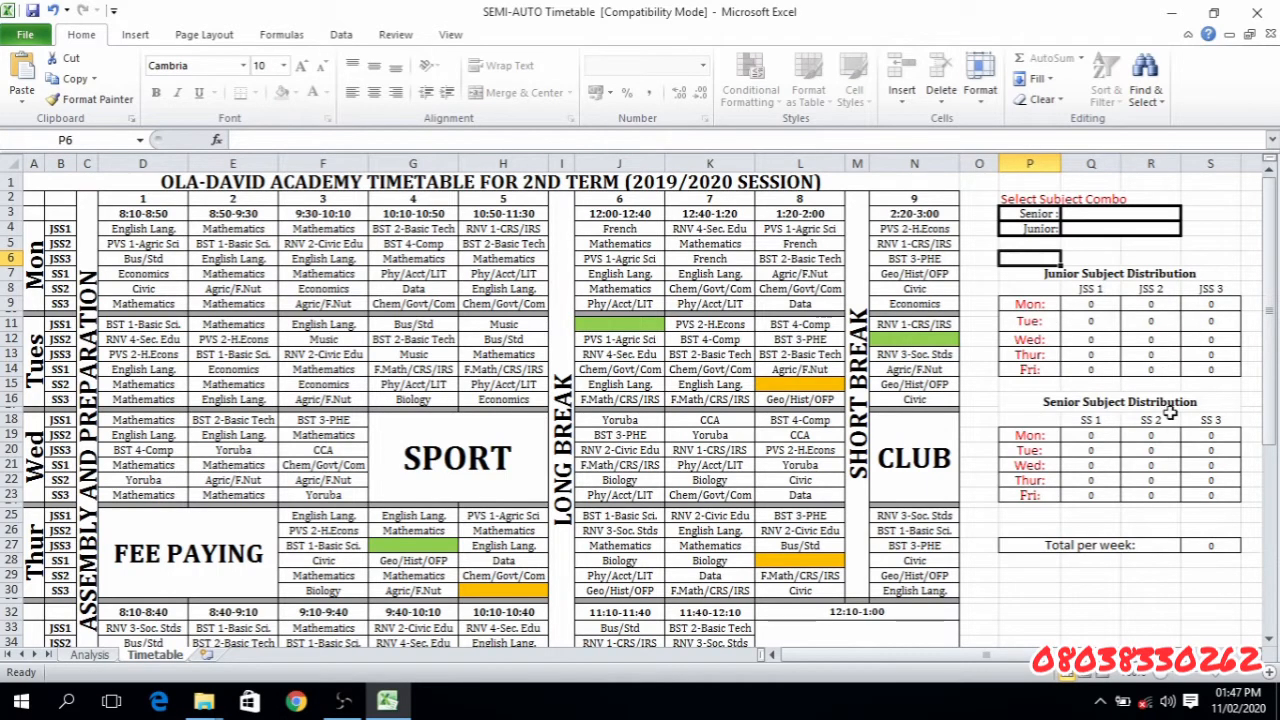
click(1068, 273)
click(1080, 398)
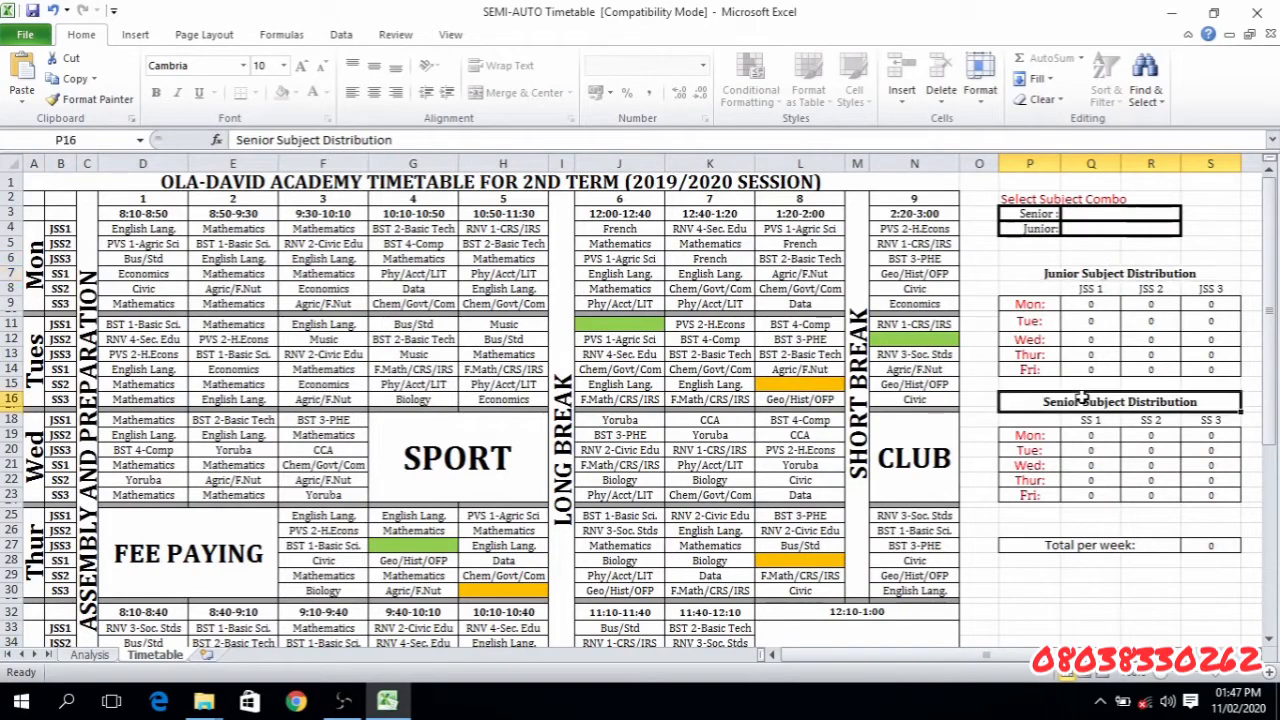
click(1095, 270)
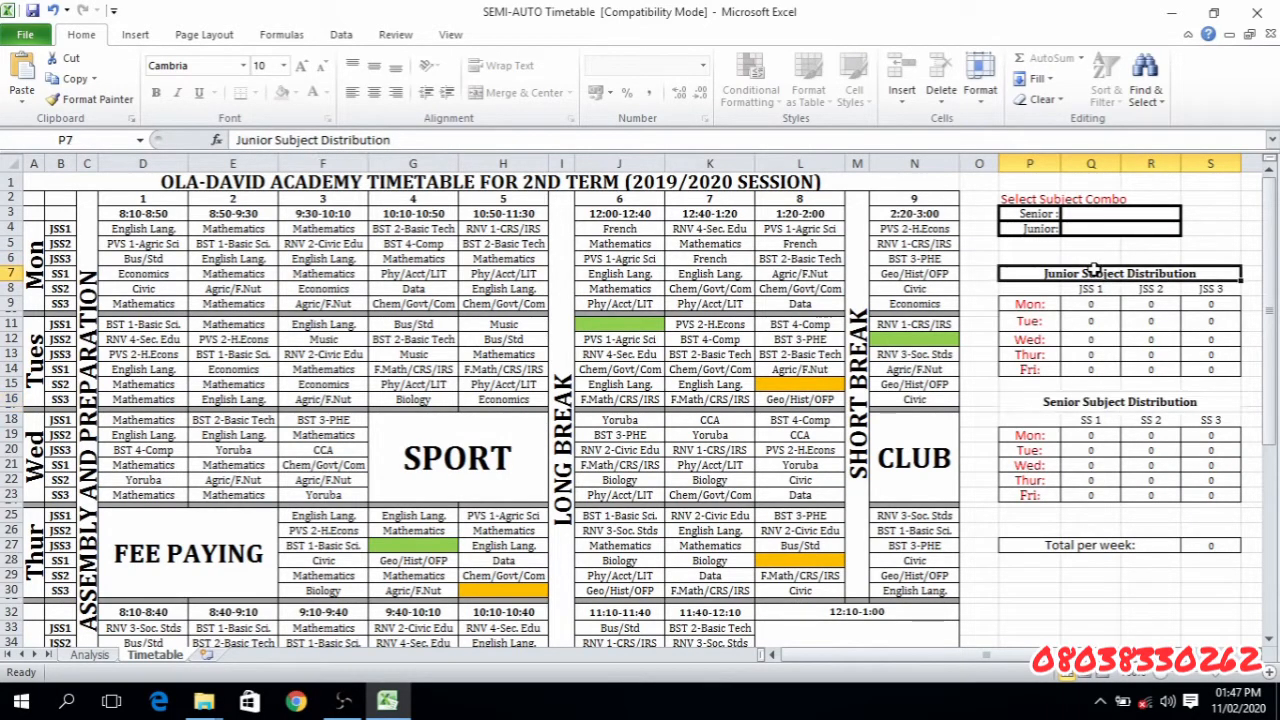
- Highlight the junior weekday rows P9:S14, the full senior distribution table P16:S23 and the full junior distribution table P7:S14
click(1025, 305)
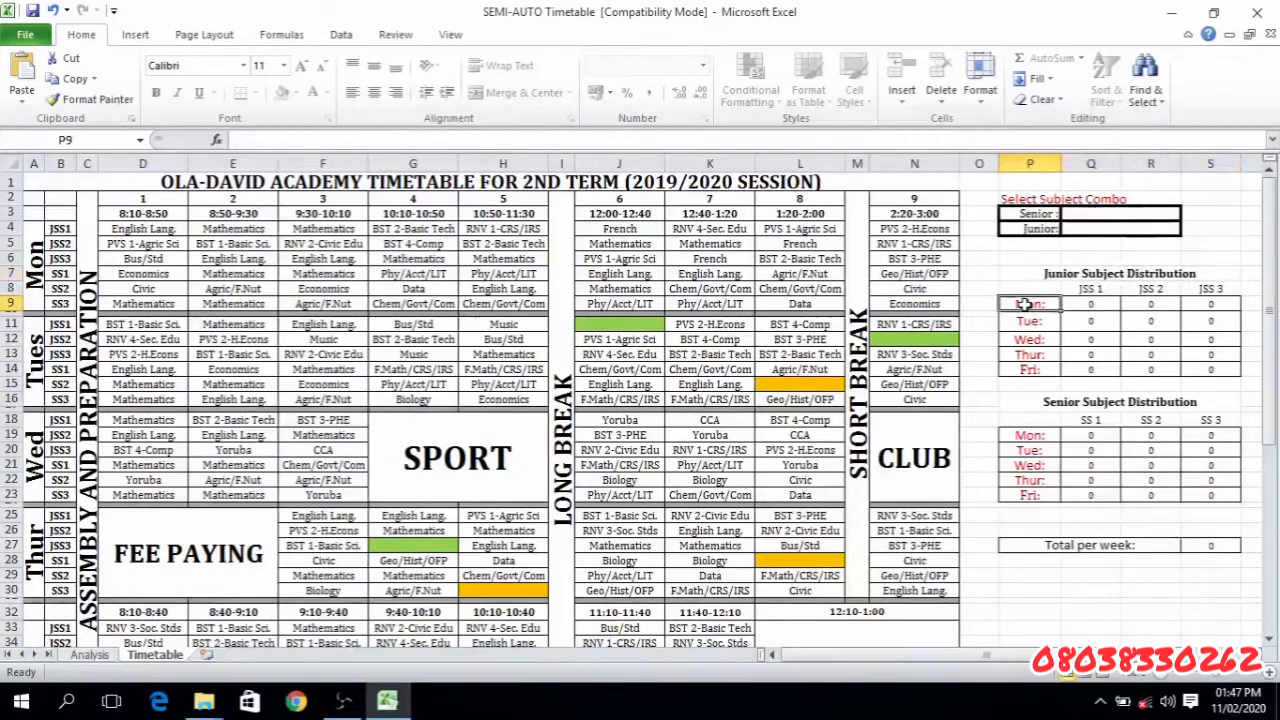
drag(1025, 305, 1208, 378)
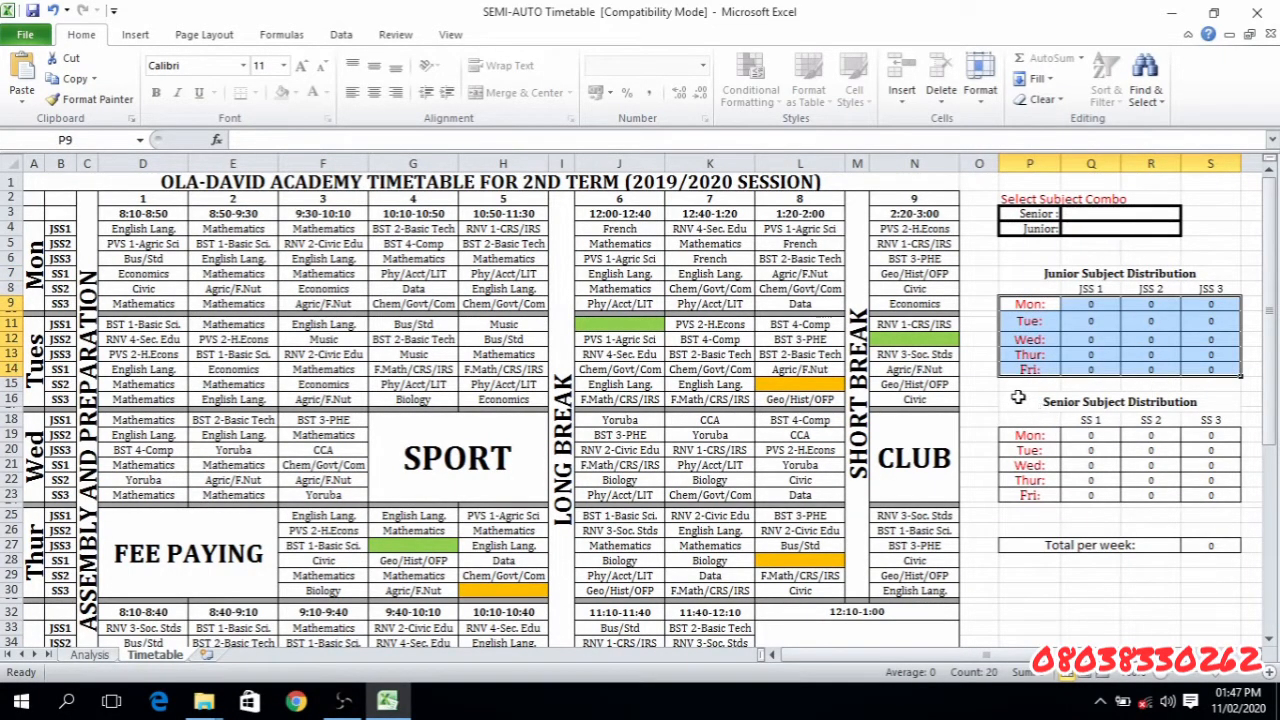
drag(1017, 398, 1053, 495)
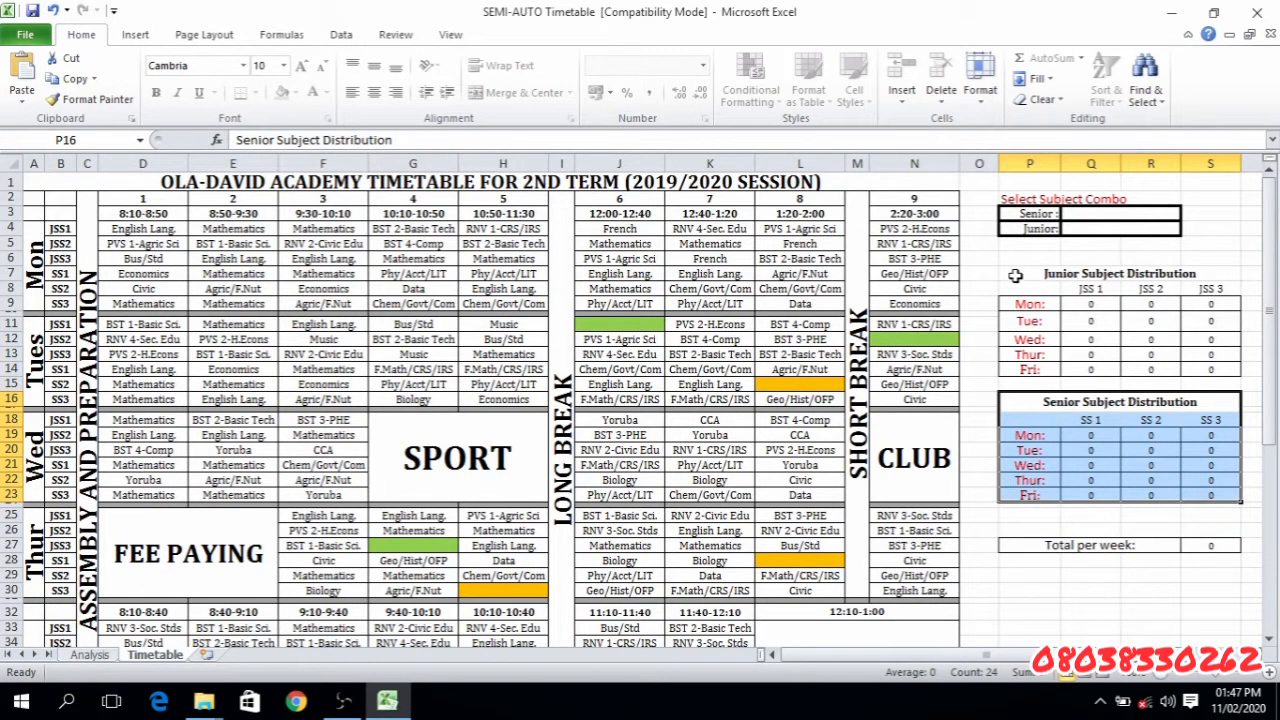
drag(1015, 275, 1111, 370)
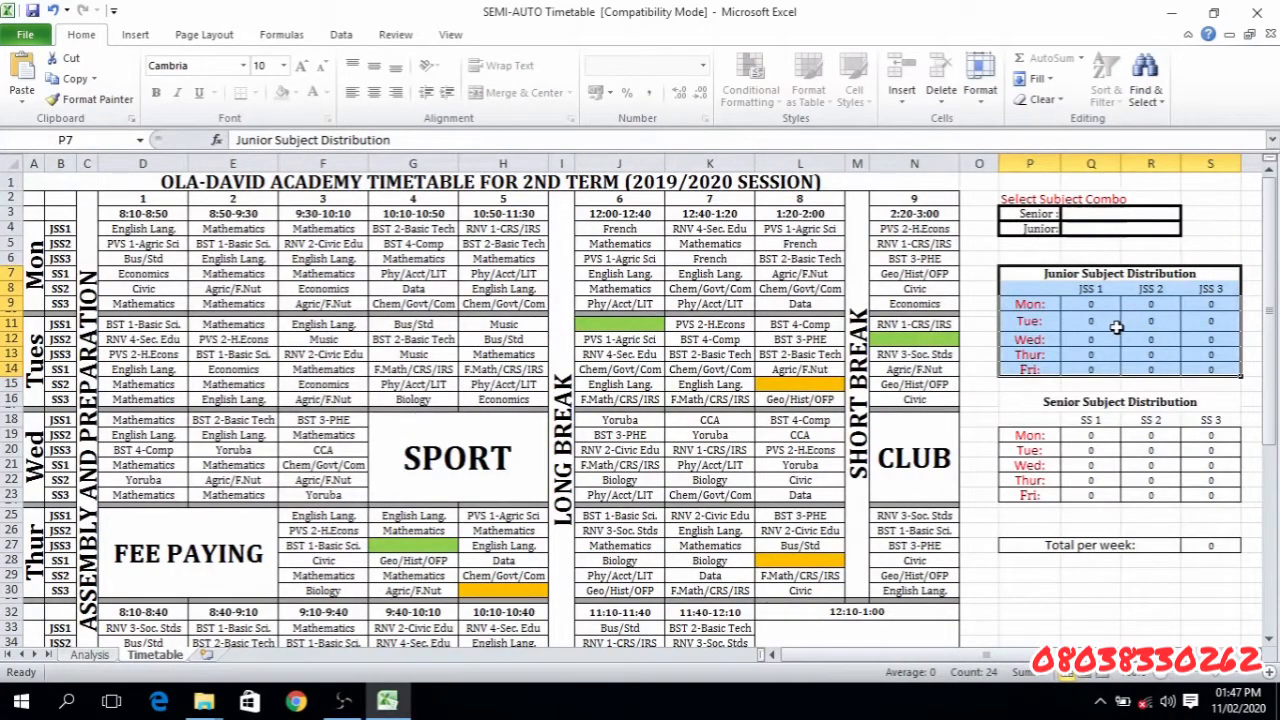
- Check the subjects offered for the Senior combo in Q3 without choosing one, and highlight the whole timetable grid
click(1234, 234)
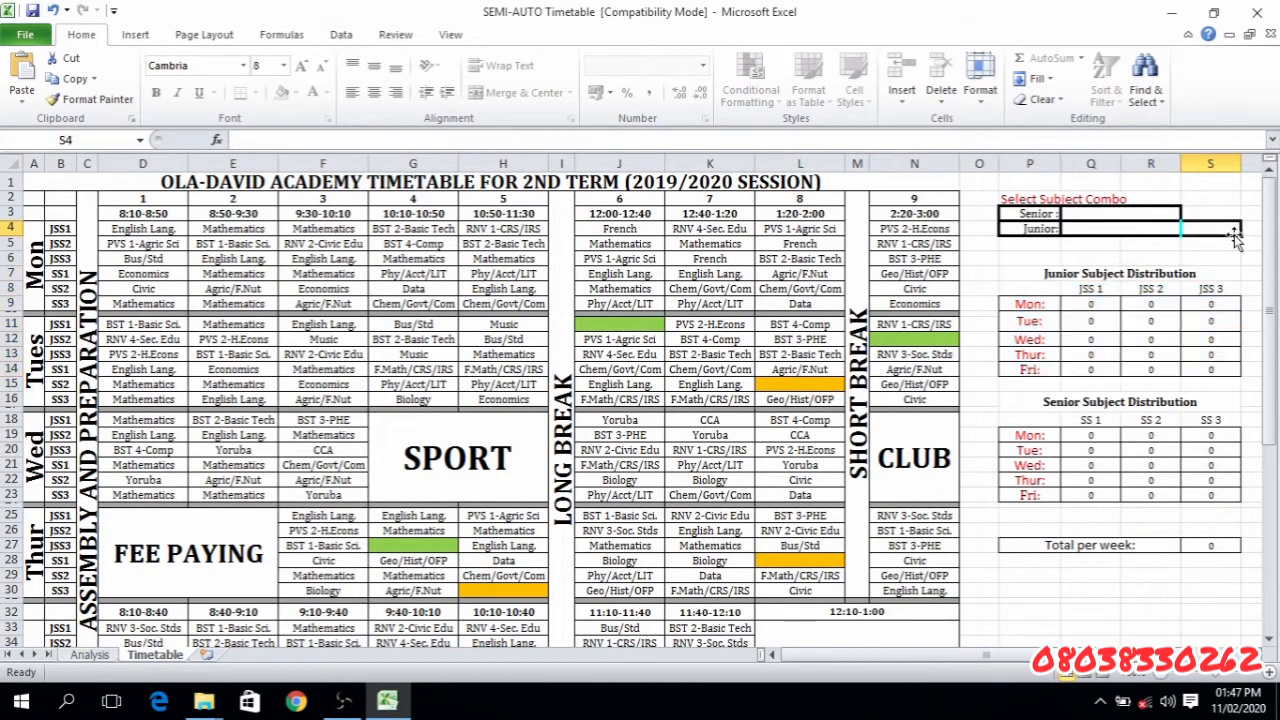
click(1123, 213)
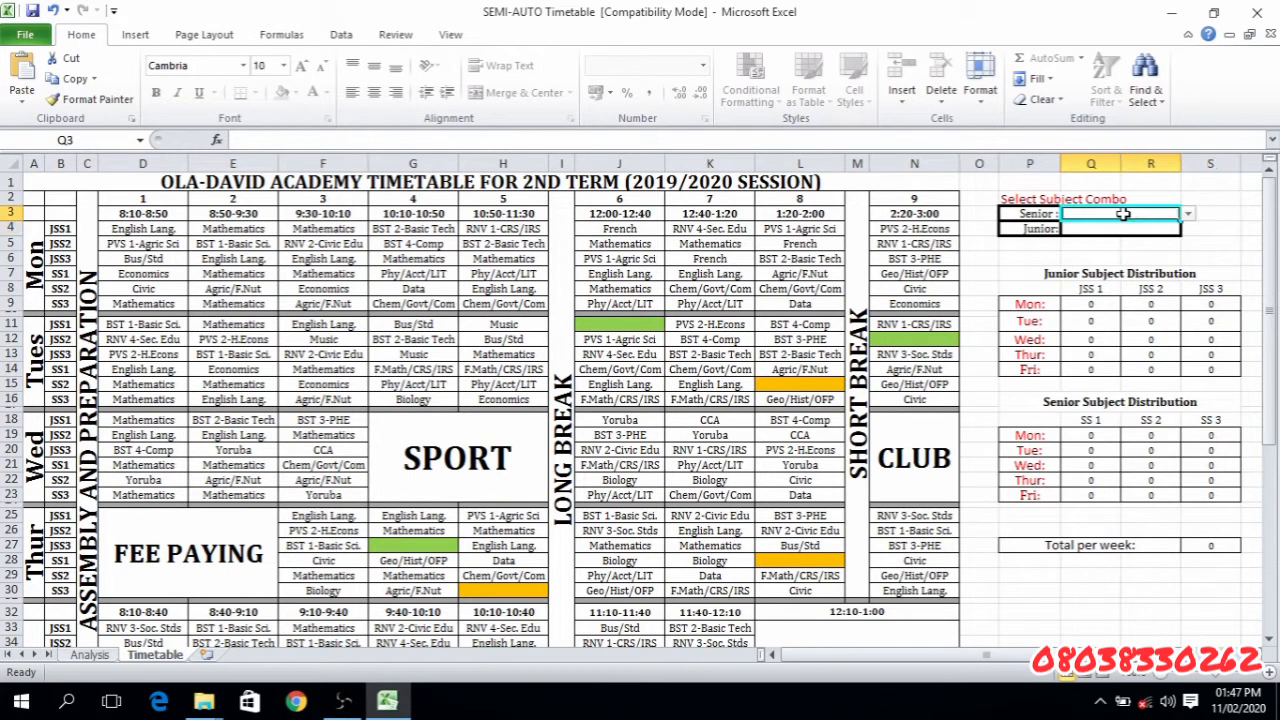
click(1190, 215)
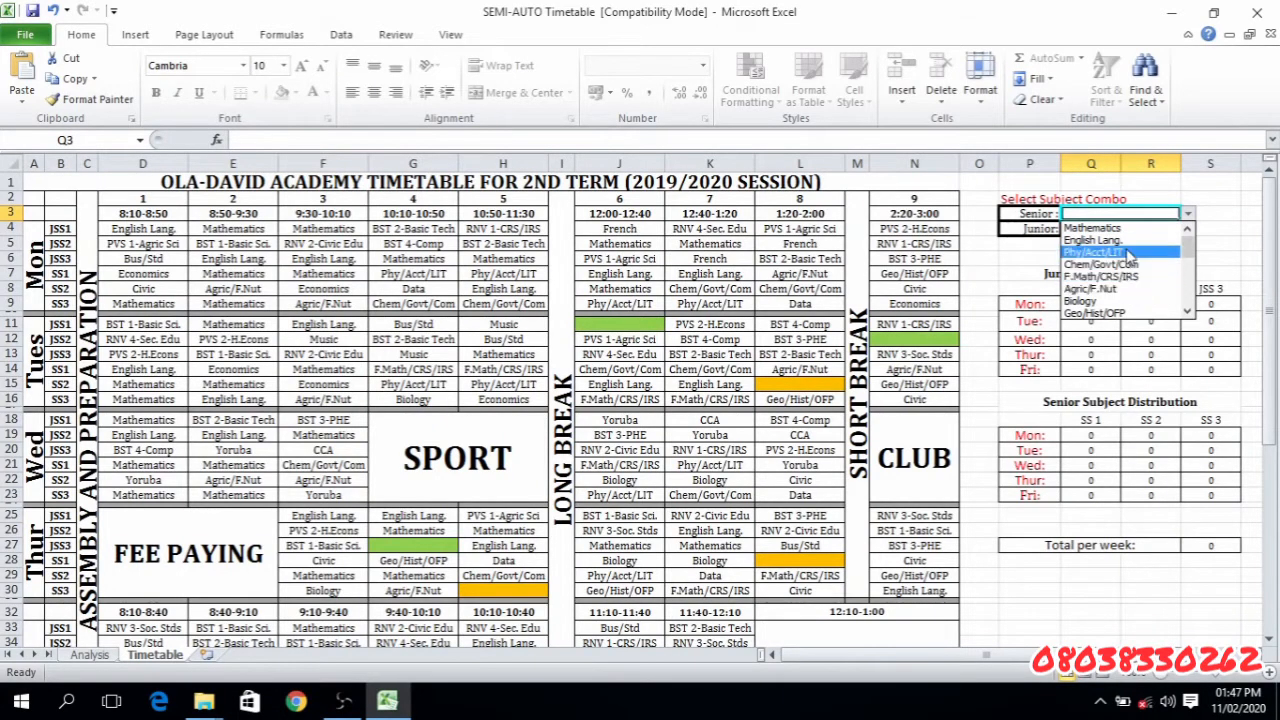
click(1020, 257)
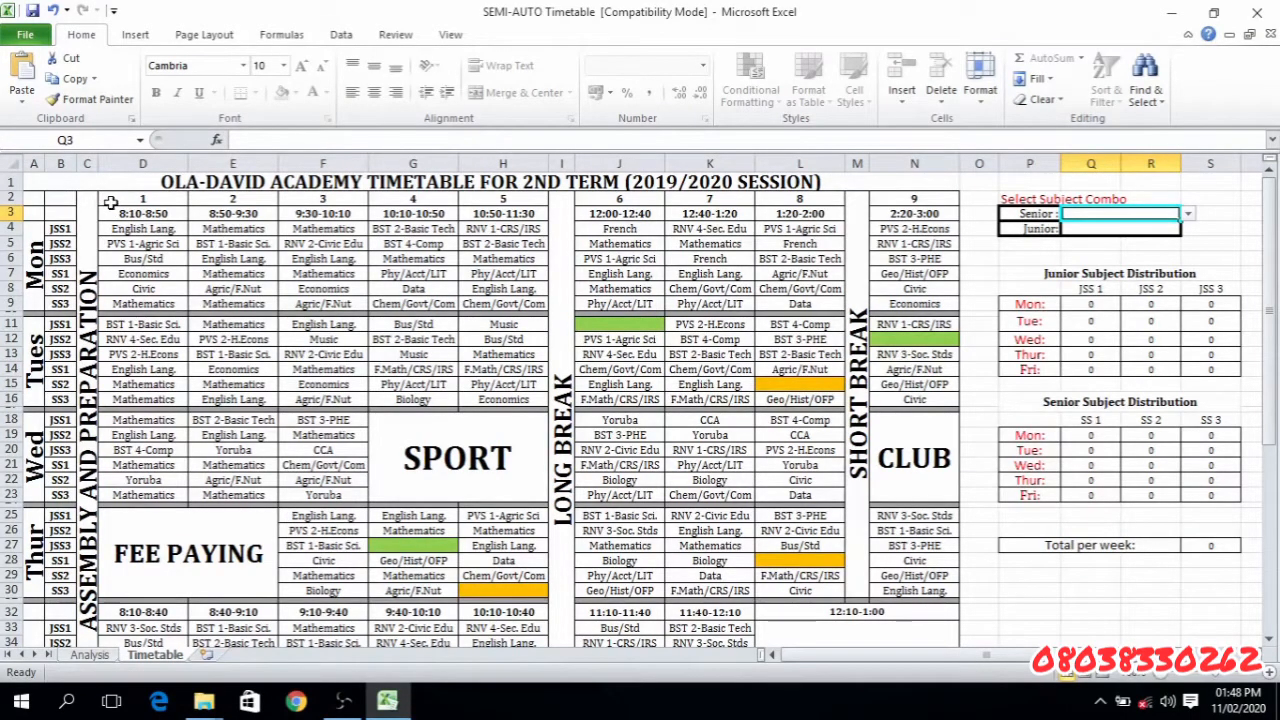
drag(110, 218, 797, 541)
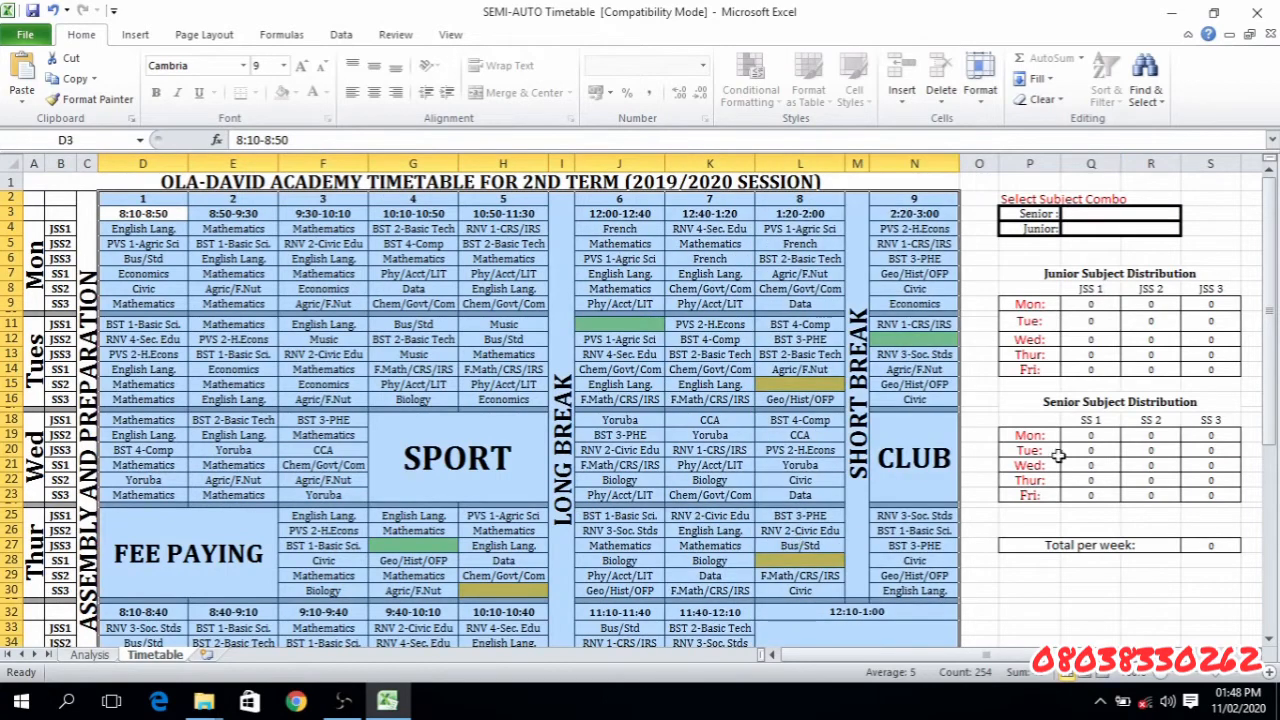
- Set the Senior subject combo in Q3 to Mathematics and highlight the Senior Subject Distribution table through the Total per week row
click(1139, 214)
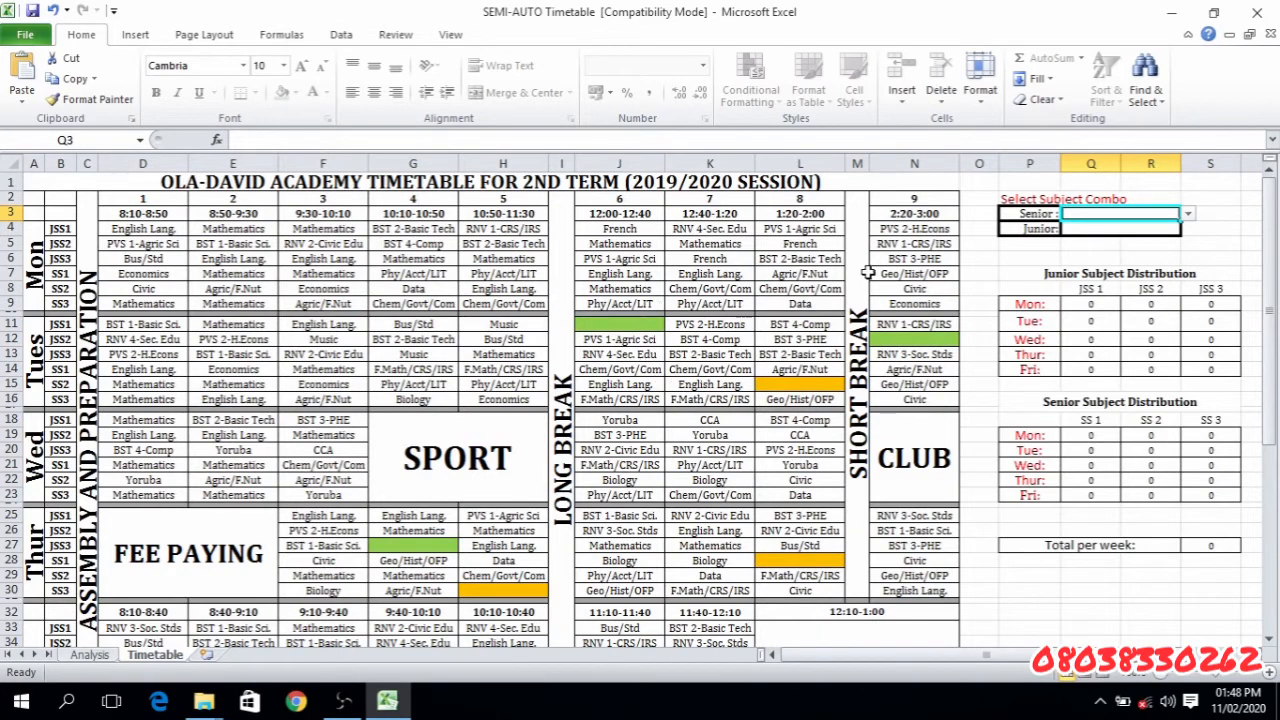
click(1190, 215)
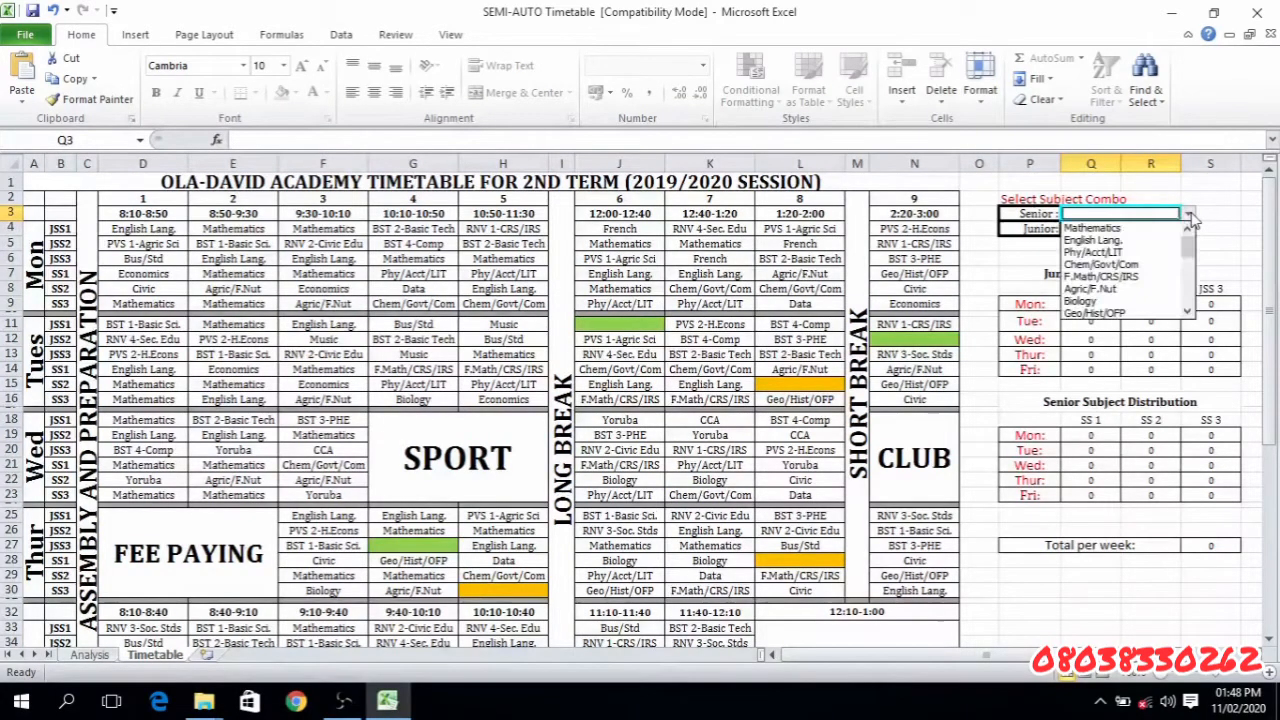
click(1138, 231)
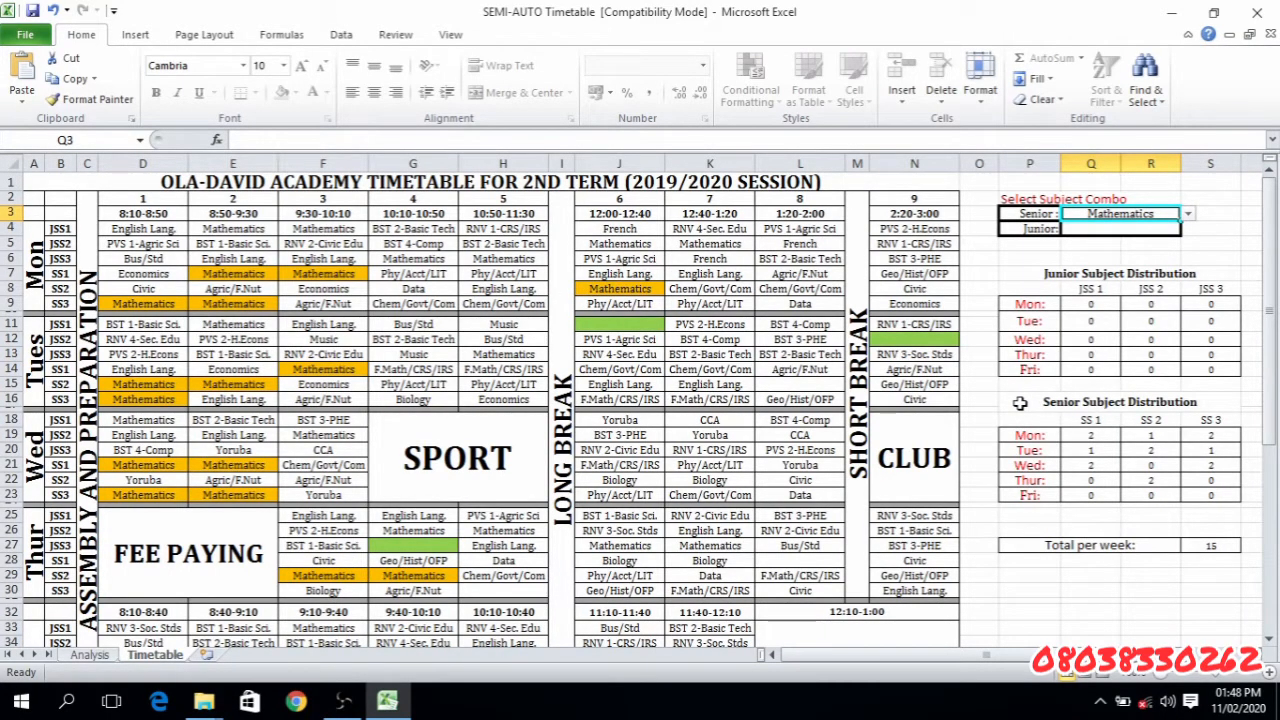
drag(1019, 402, 1190, 544)
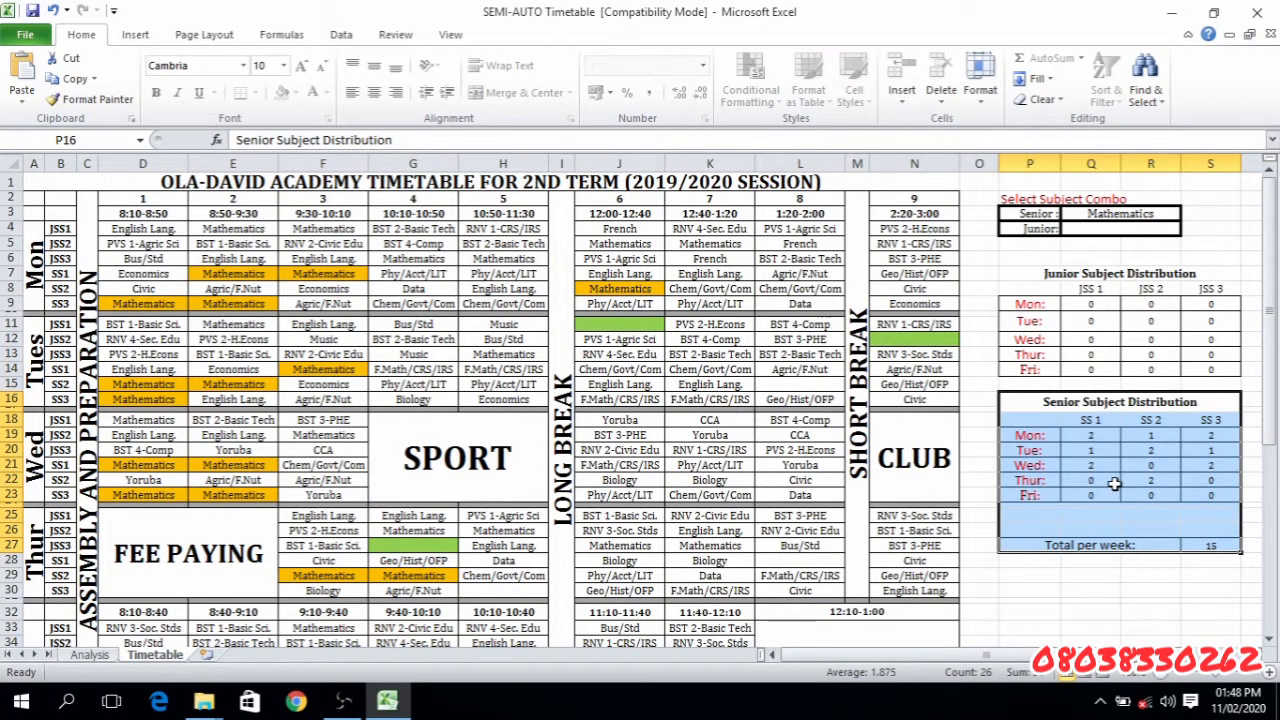
- Set the Senior subject combo in Q3 to Agric/F.Nut and highlight the Senior Subject Distribution table P16:S23
click(1122, 215)
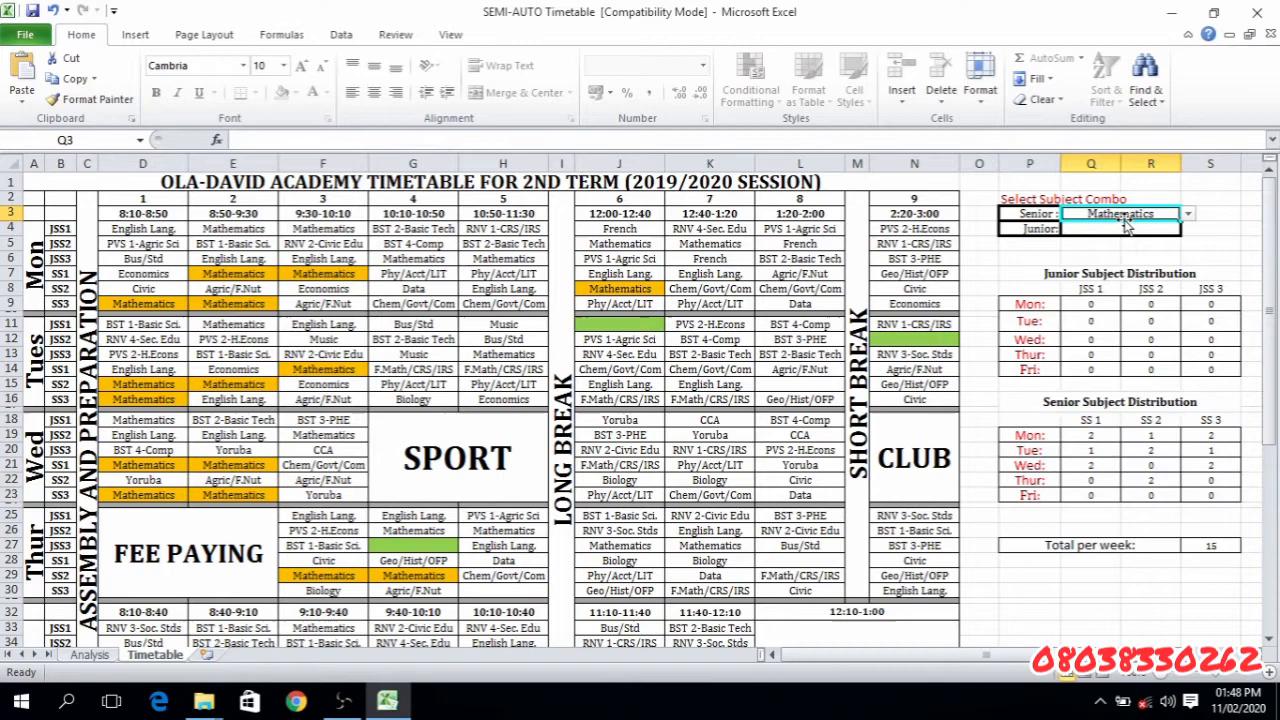
click(1187, 214)
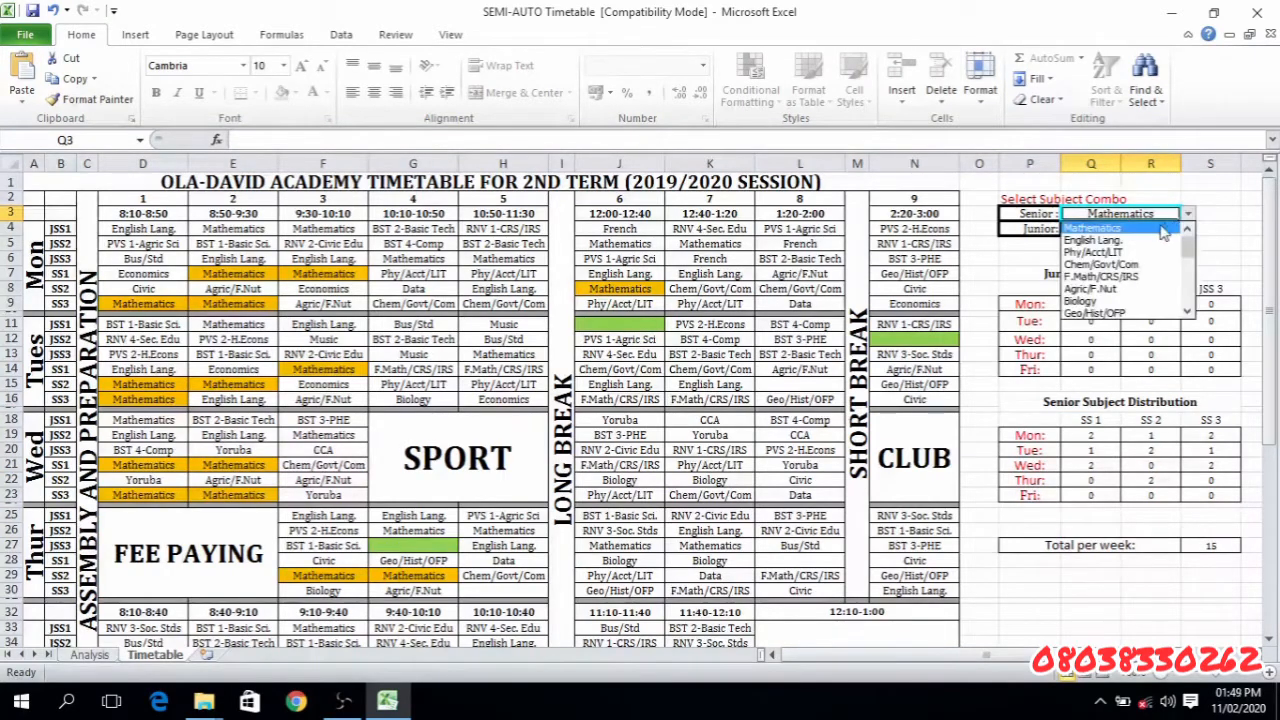
click(1110, 290)
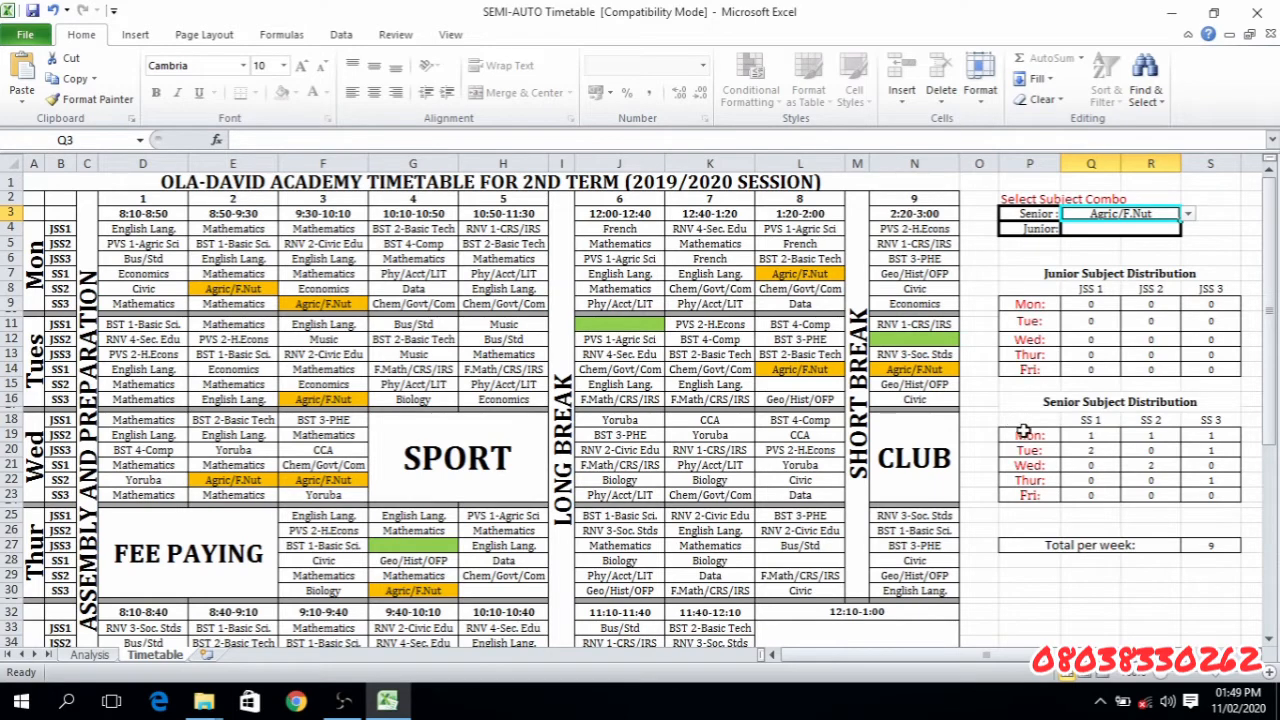
drag(1018, 401, 1215, 495)
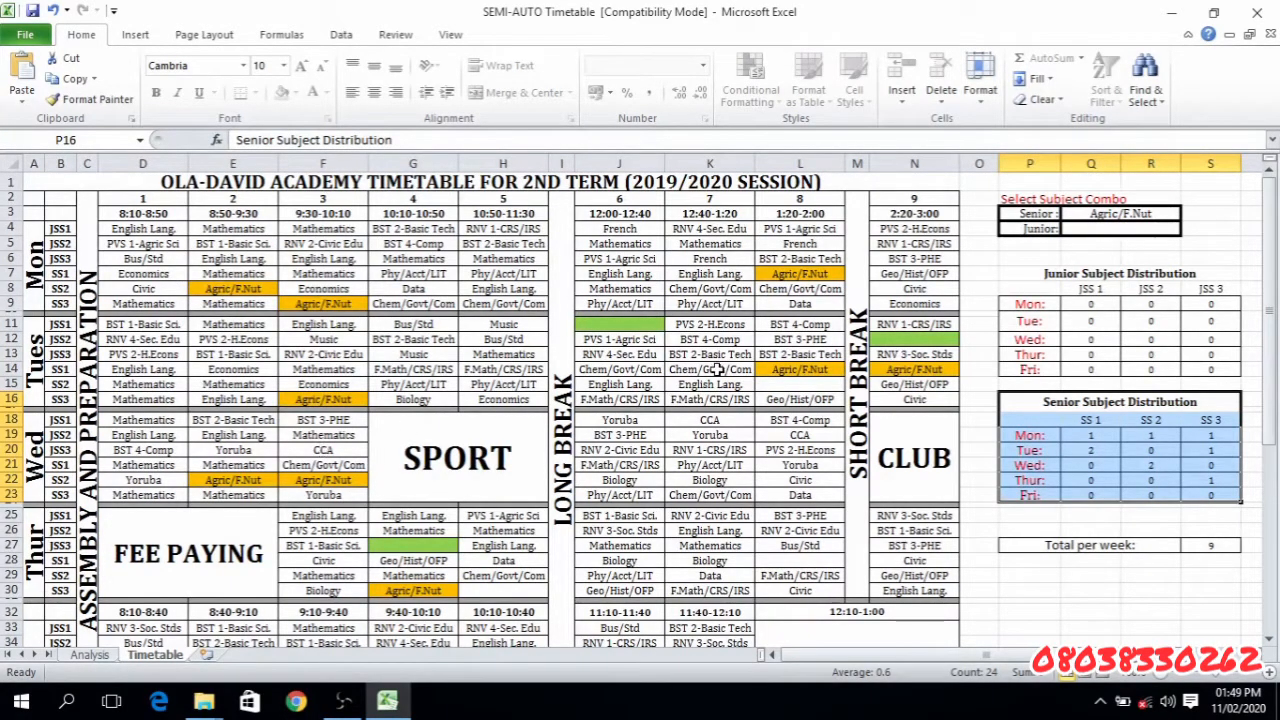
- Clear the Senior subject combo in Q3 and highlight the Junior Subject Distribution table P7:S14
click(1112, 214)
key(Delete)
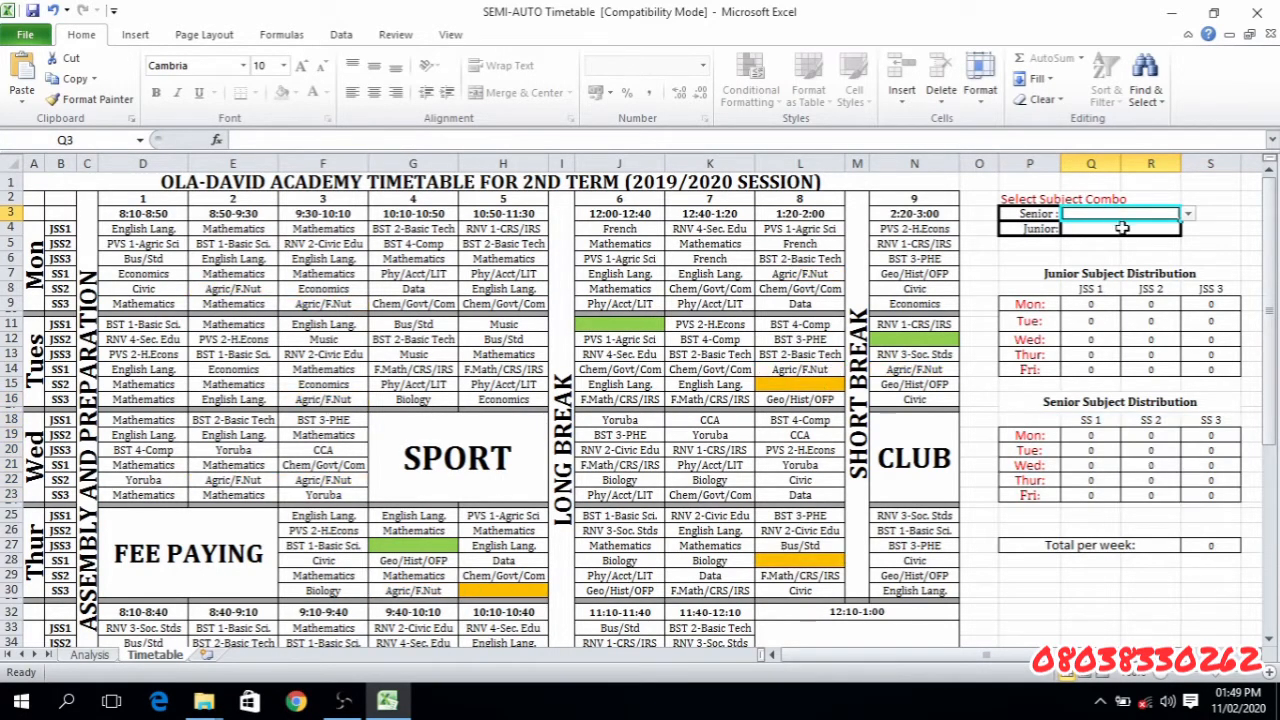
click(1122, 228)
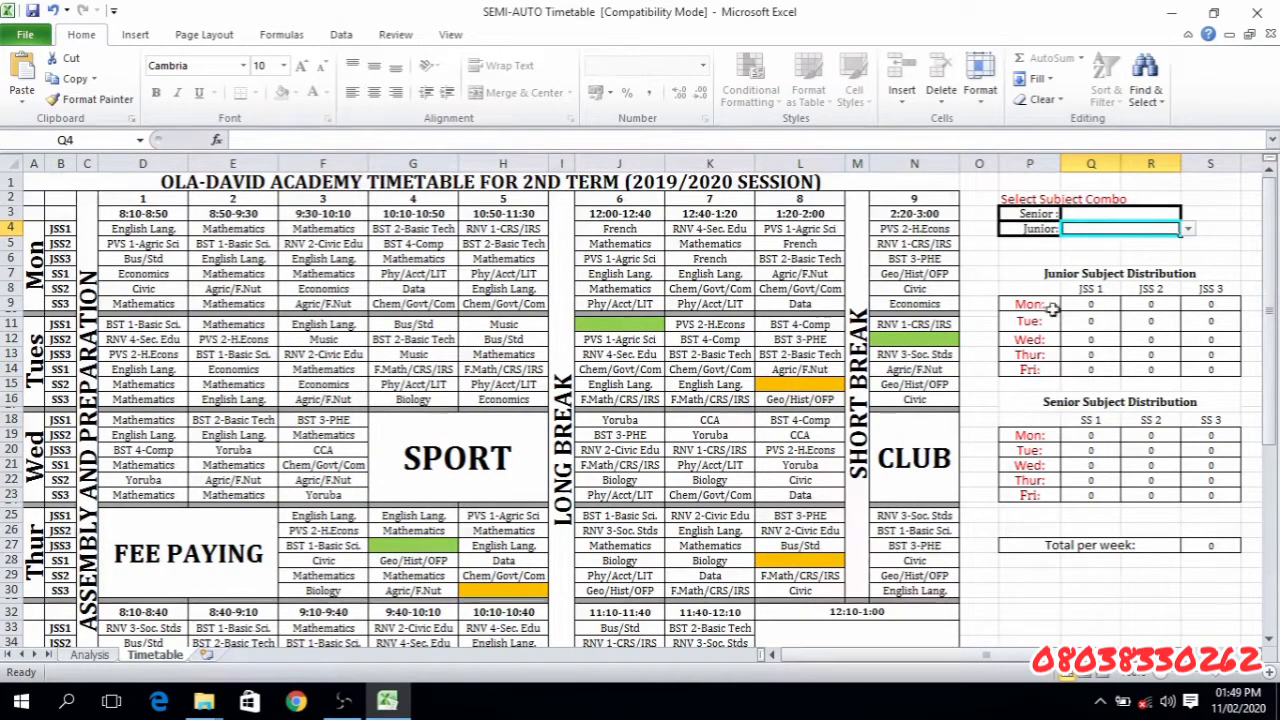
drag(1016, 273, 1160, 369)
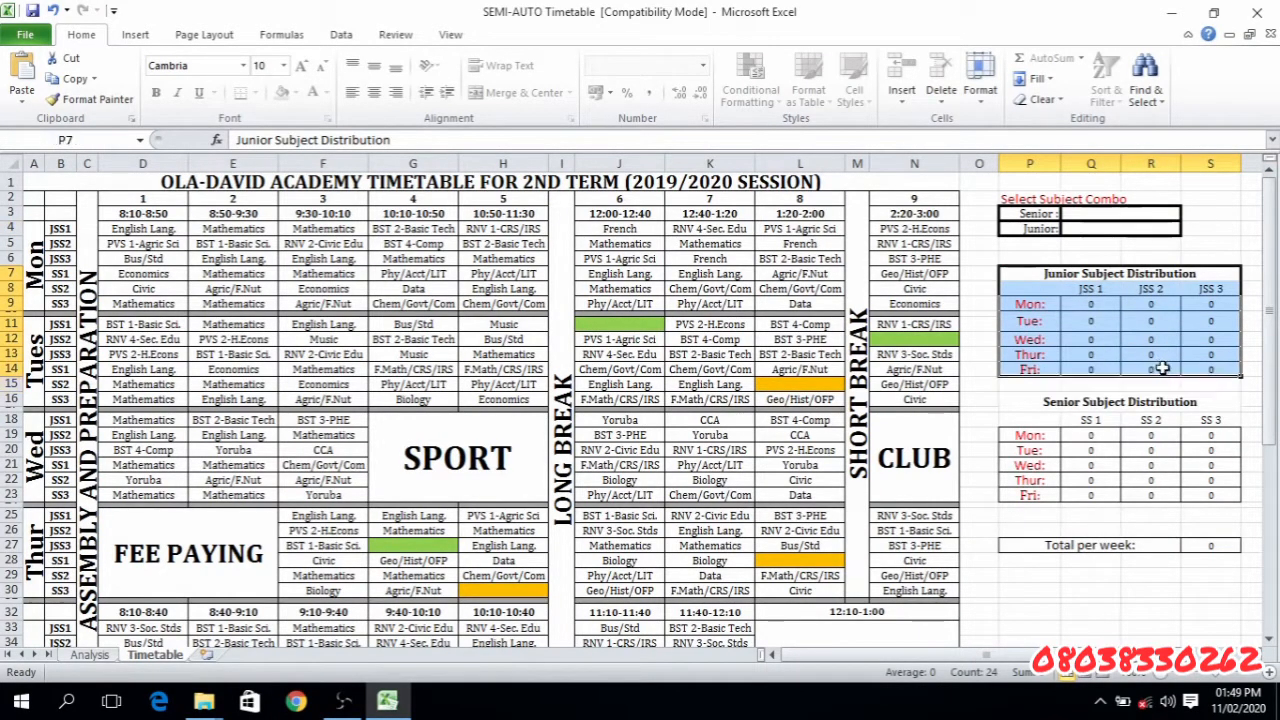
- Set the Junior subject combo in Q4 to BST 2-Basic Tech and highlight the Junior Subject Distribution table P7:S14
click(1146, 230)
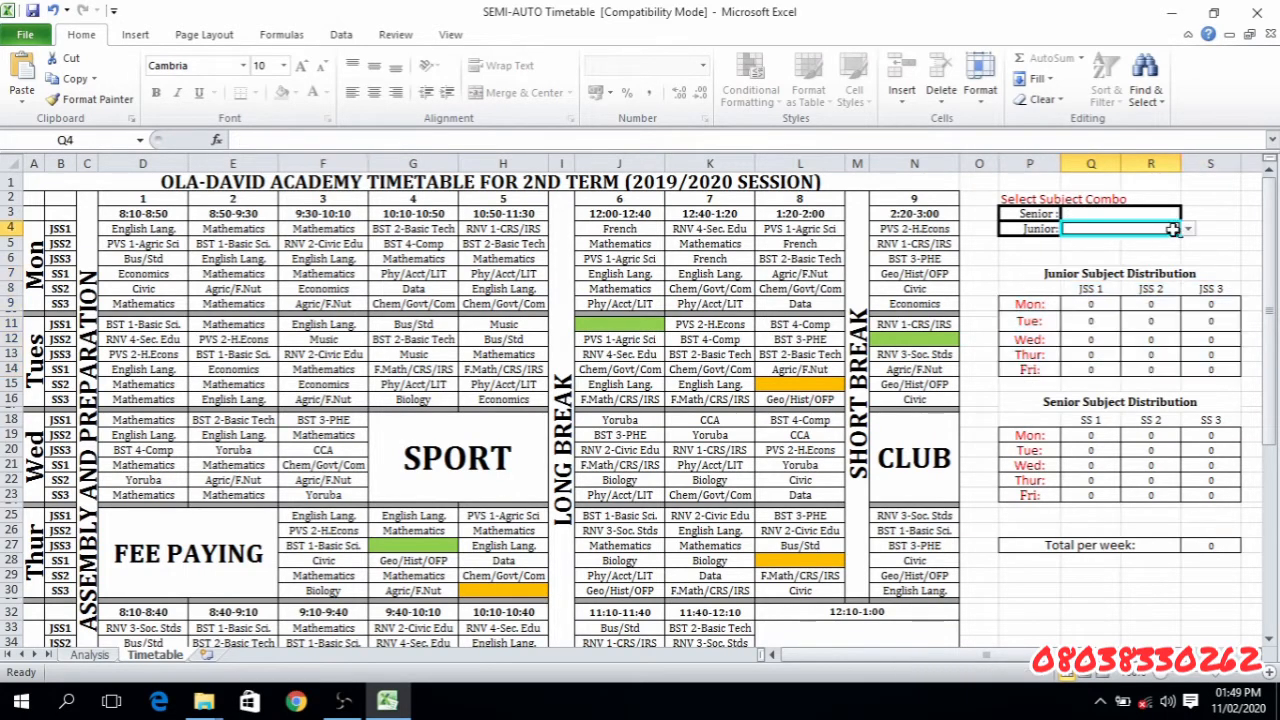
click(1188, 229)
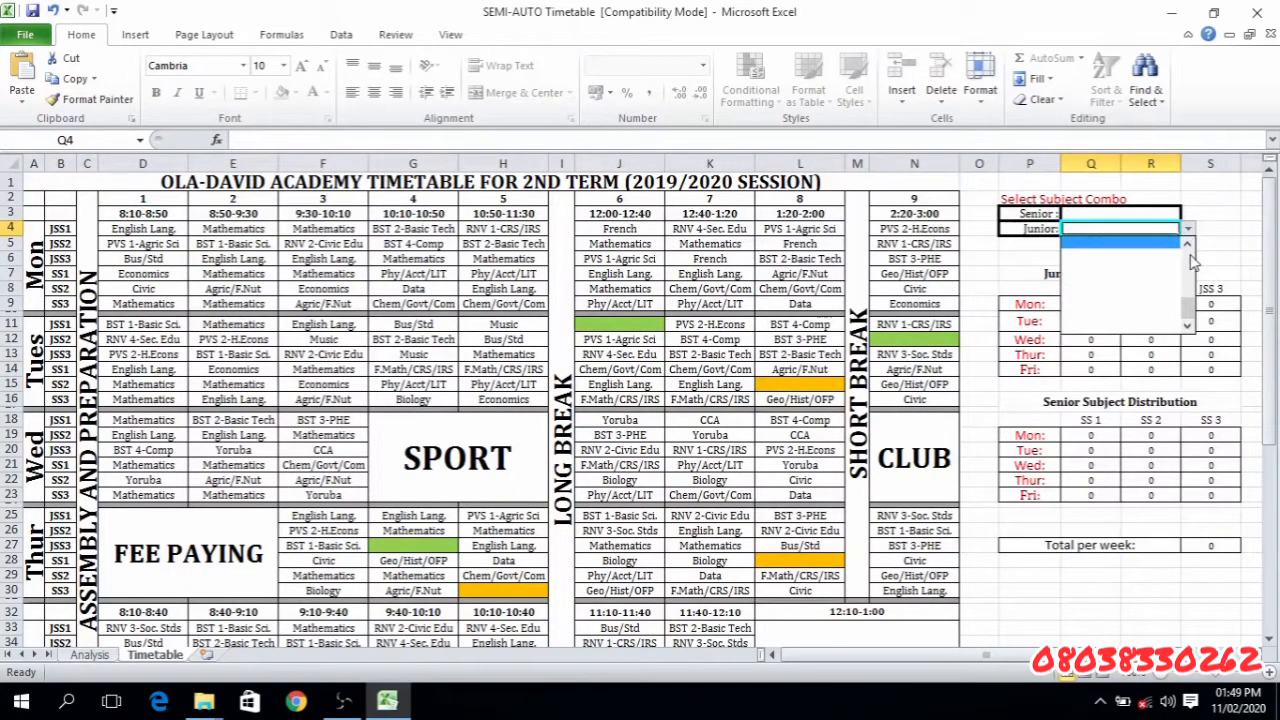
click(1192, 262)
click(1105, 272)
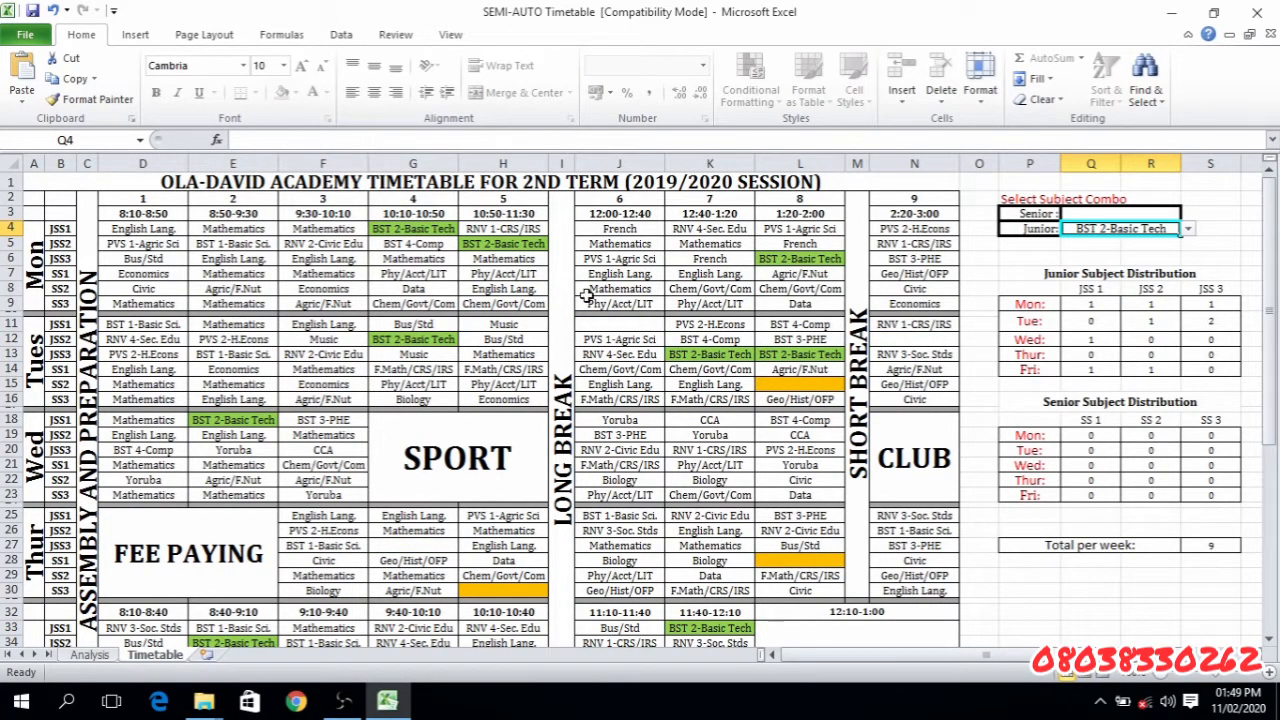
click(436, 475)
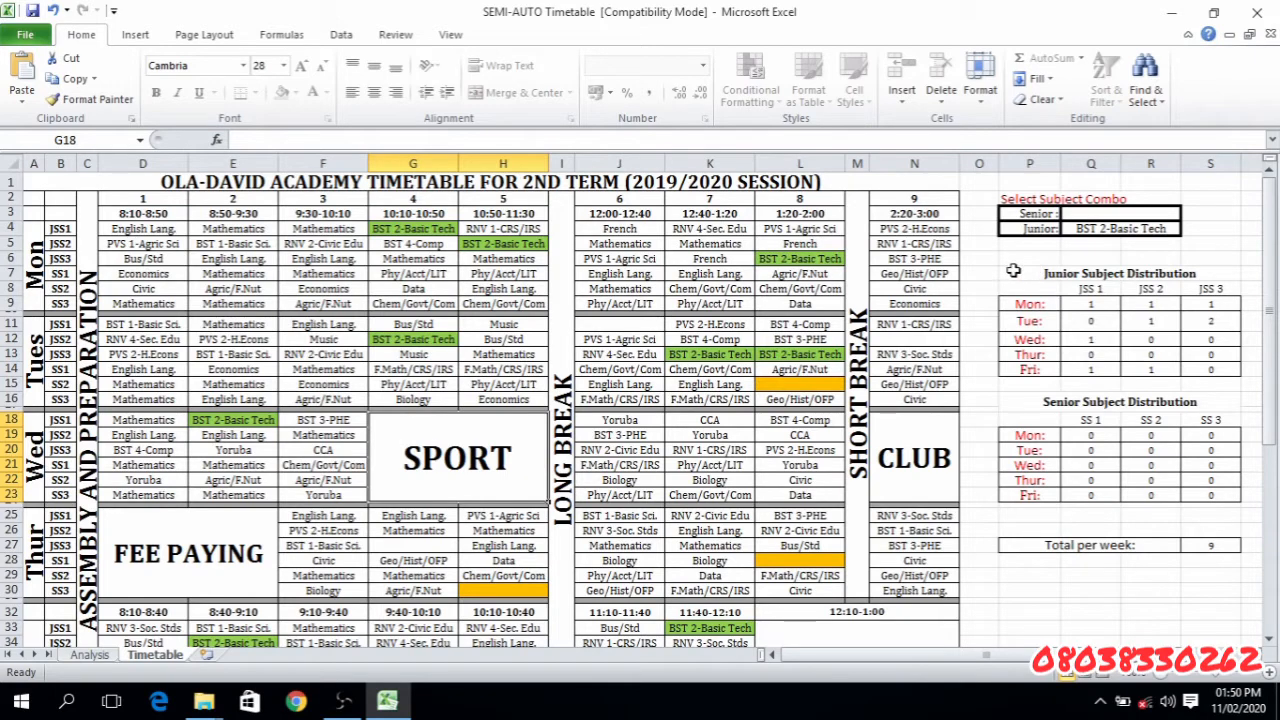
drag(1013, 271, 1117, 372)
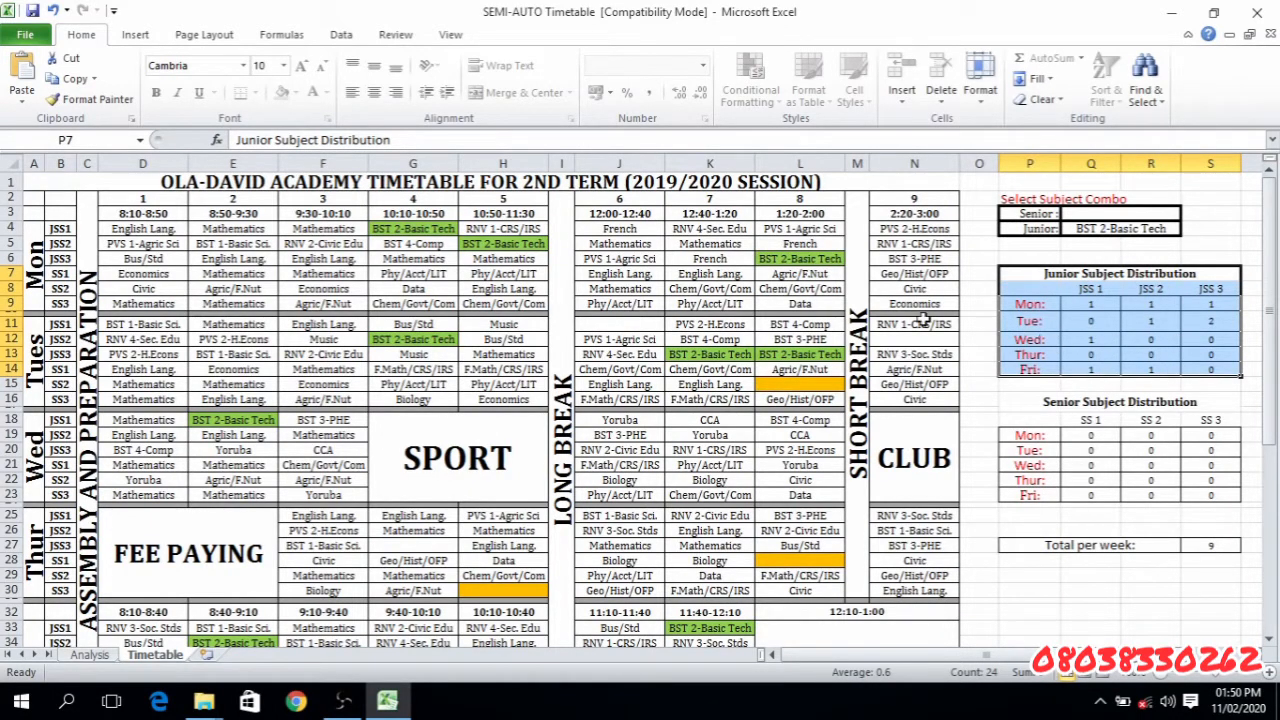
- Select the Total per week value in S27, and the Sport, Fee Paying, Club, Long Break, Short Break and Assembly and Preparation blocks in turn
click(551, 421)
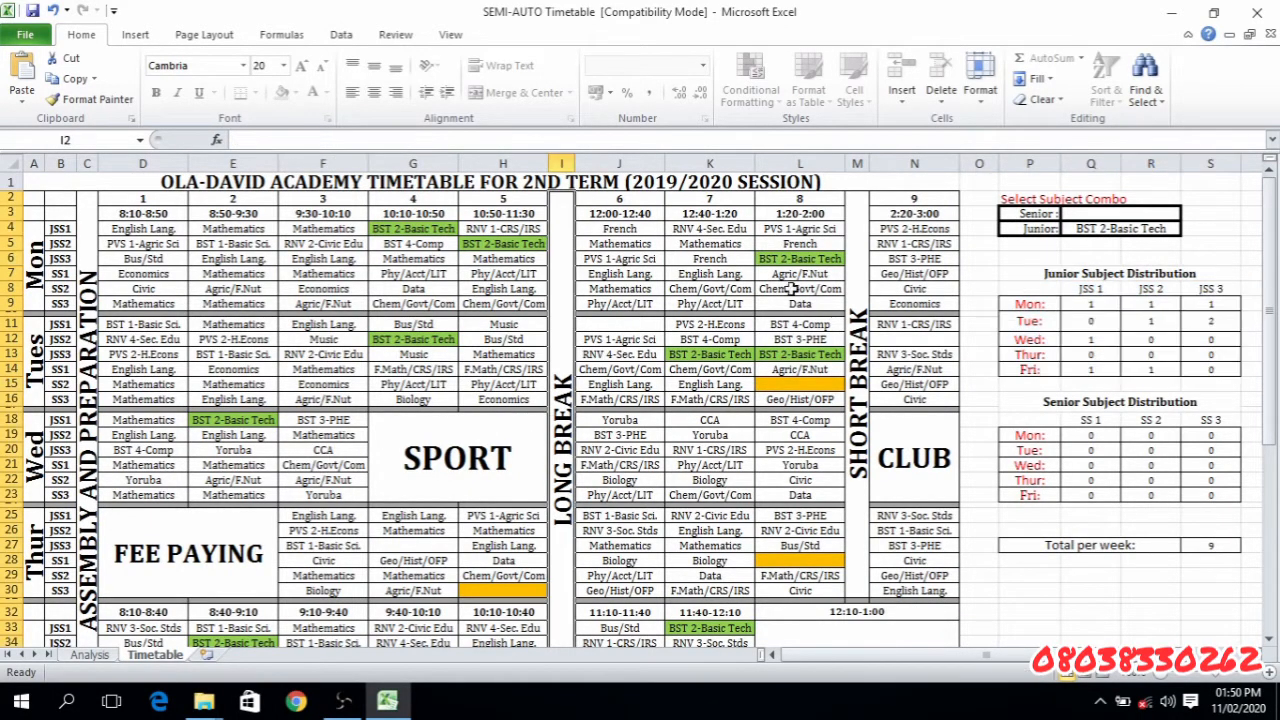
click(1209, 548)
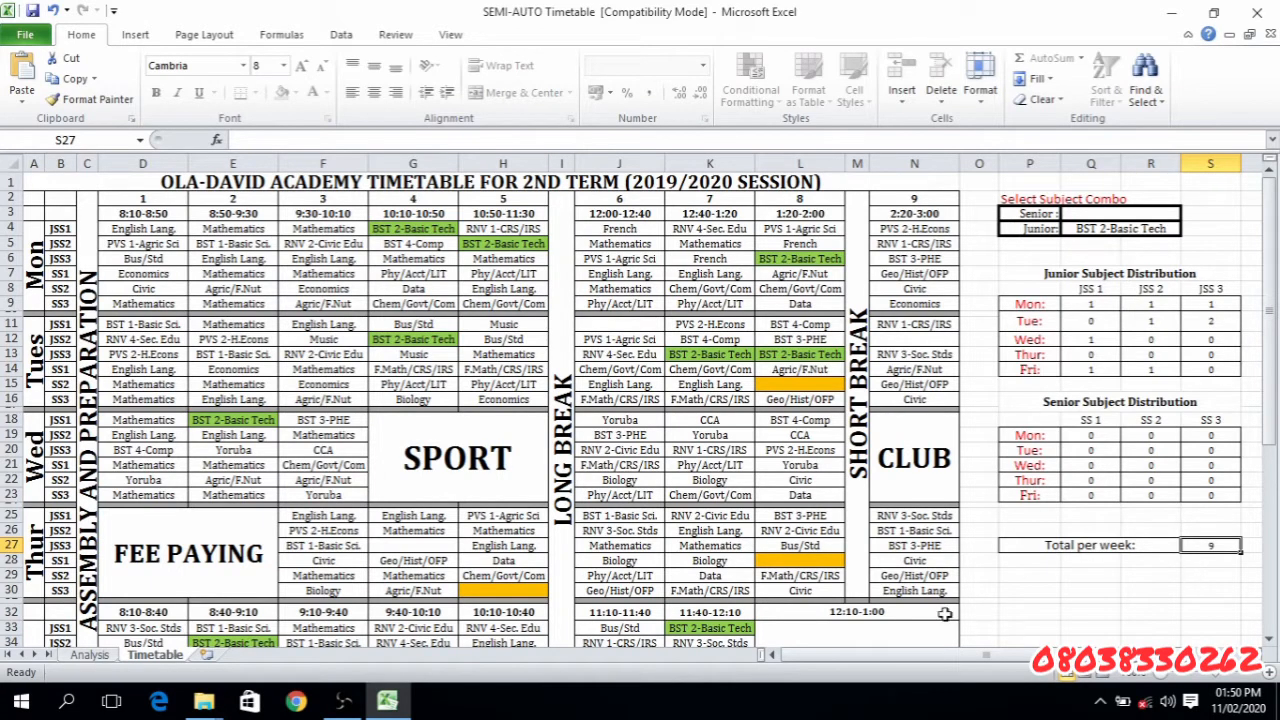
click(413, 435)
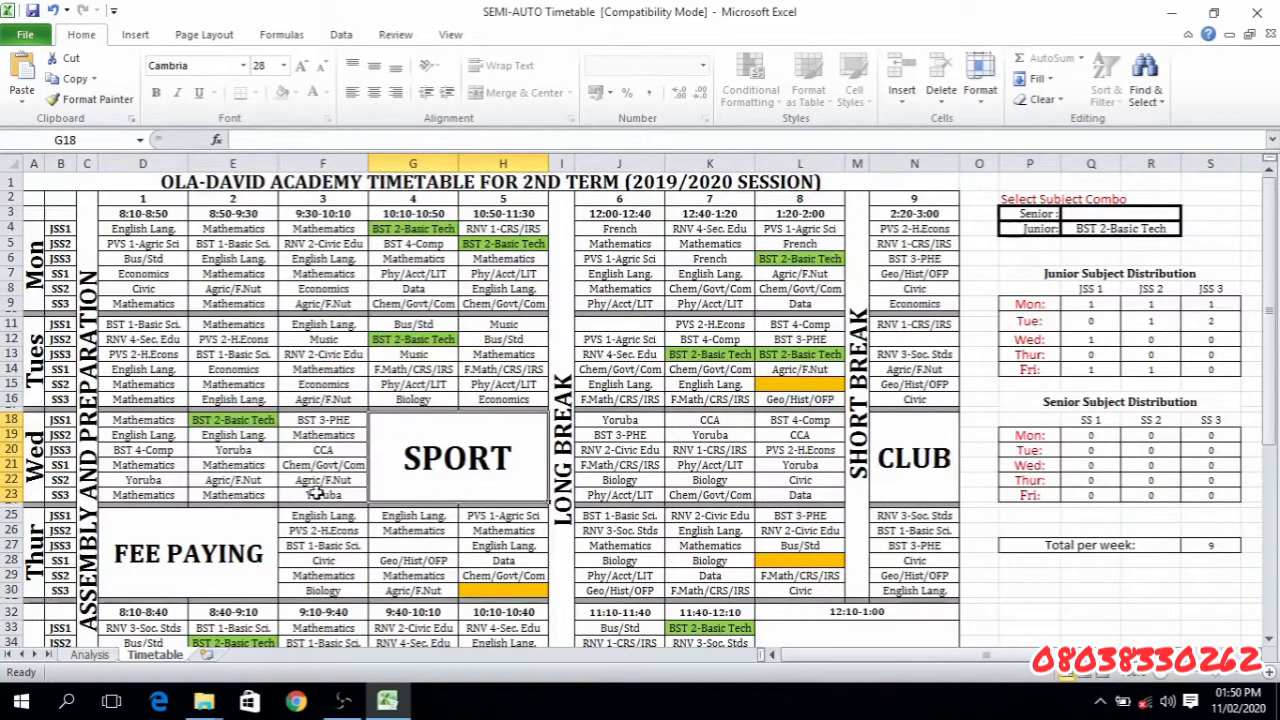
click(171, 533)
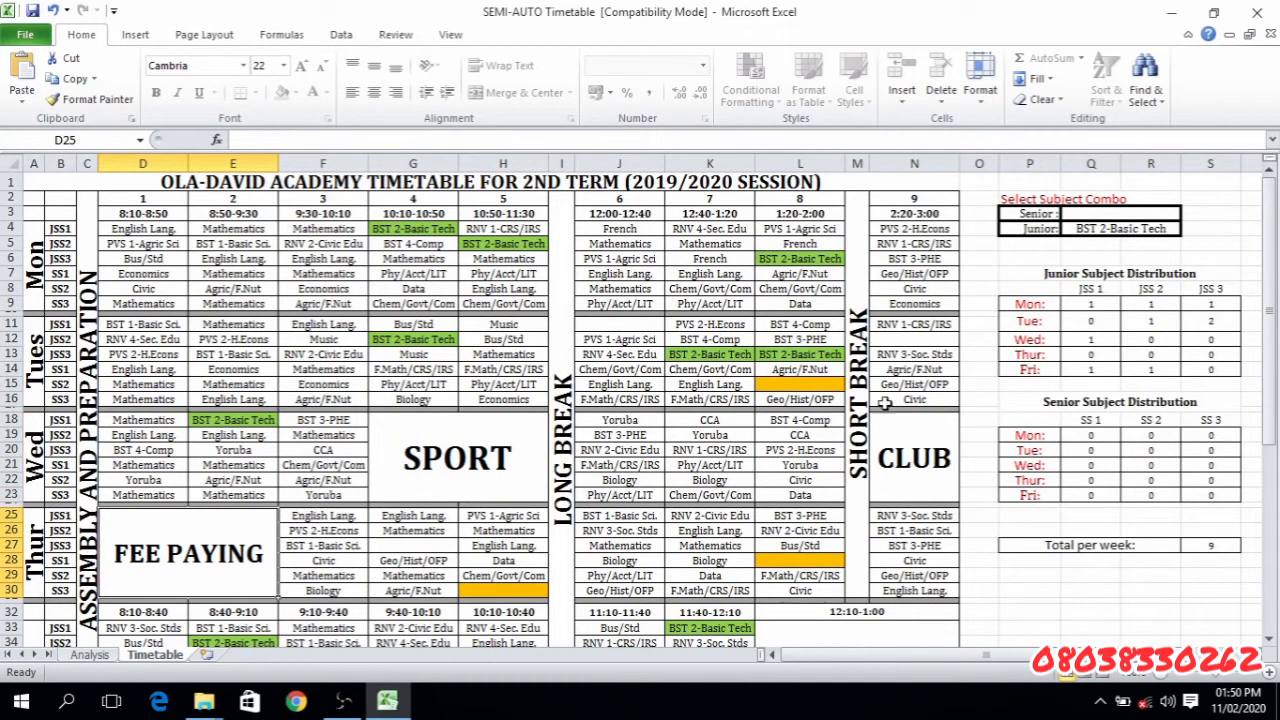
click(917, 437)
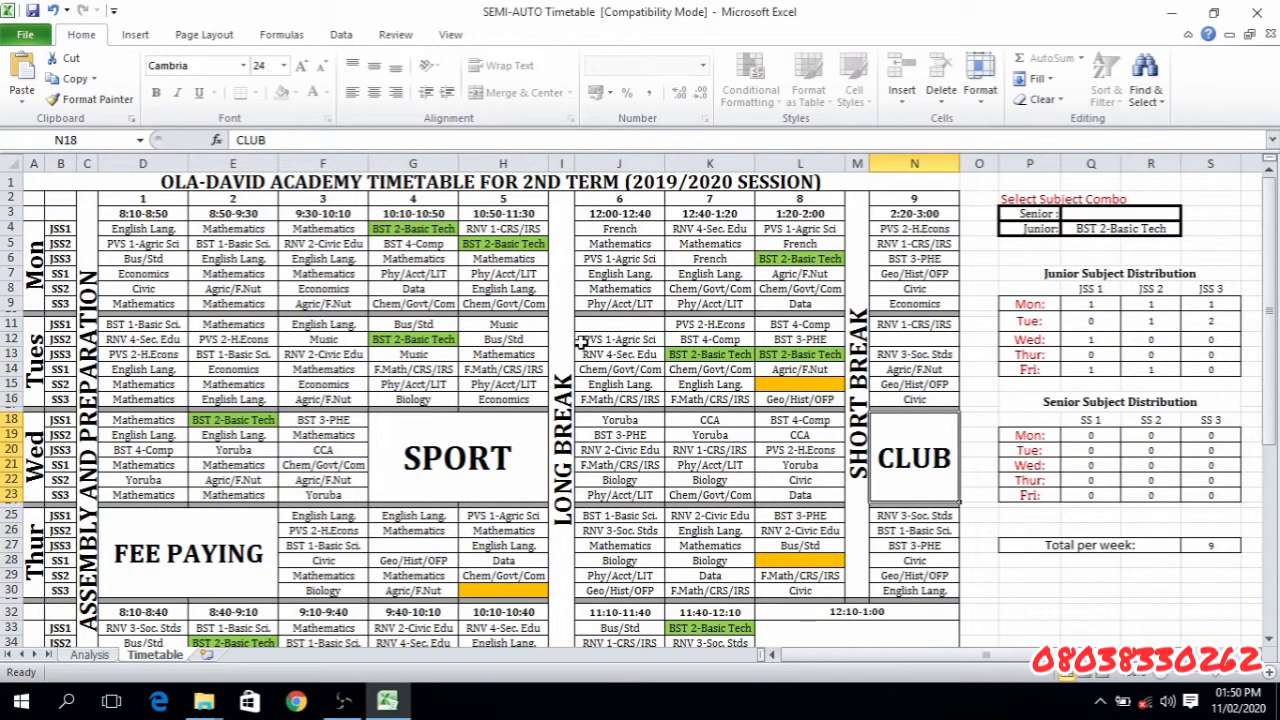
click(872, 356)
click(849, 352)
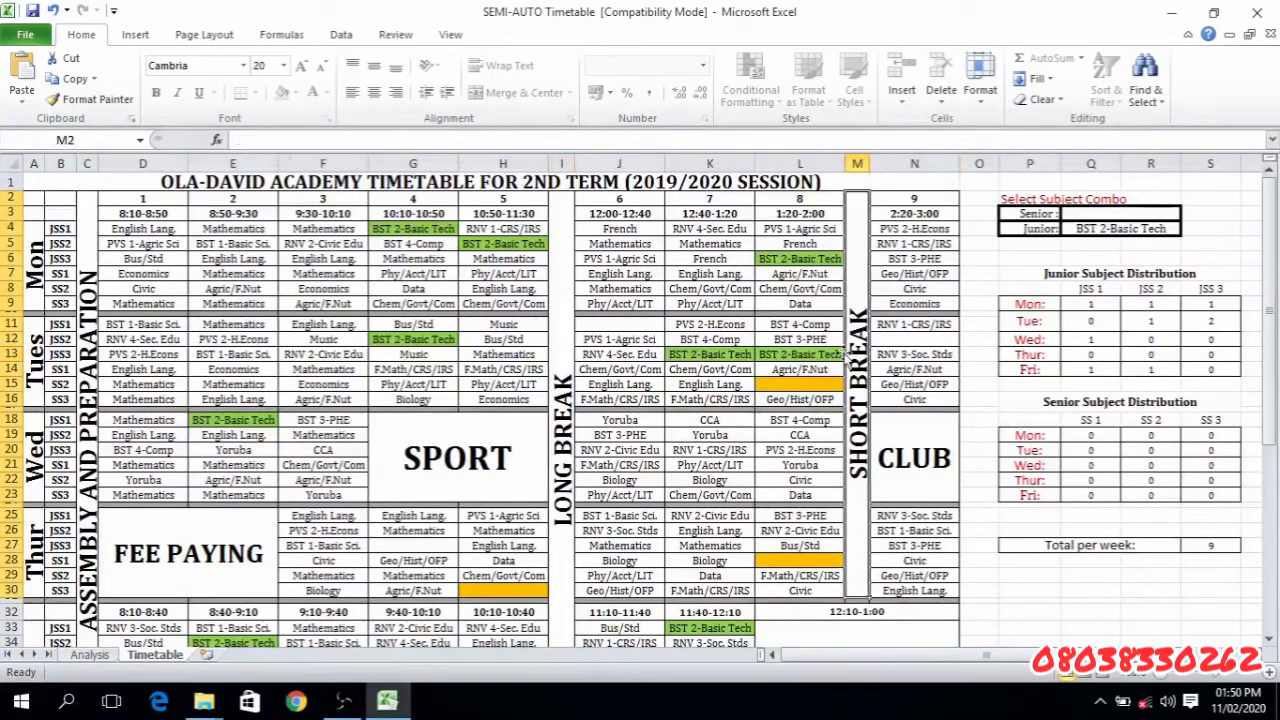
click(93, 323)
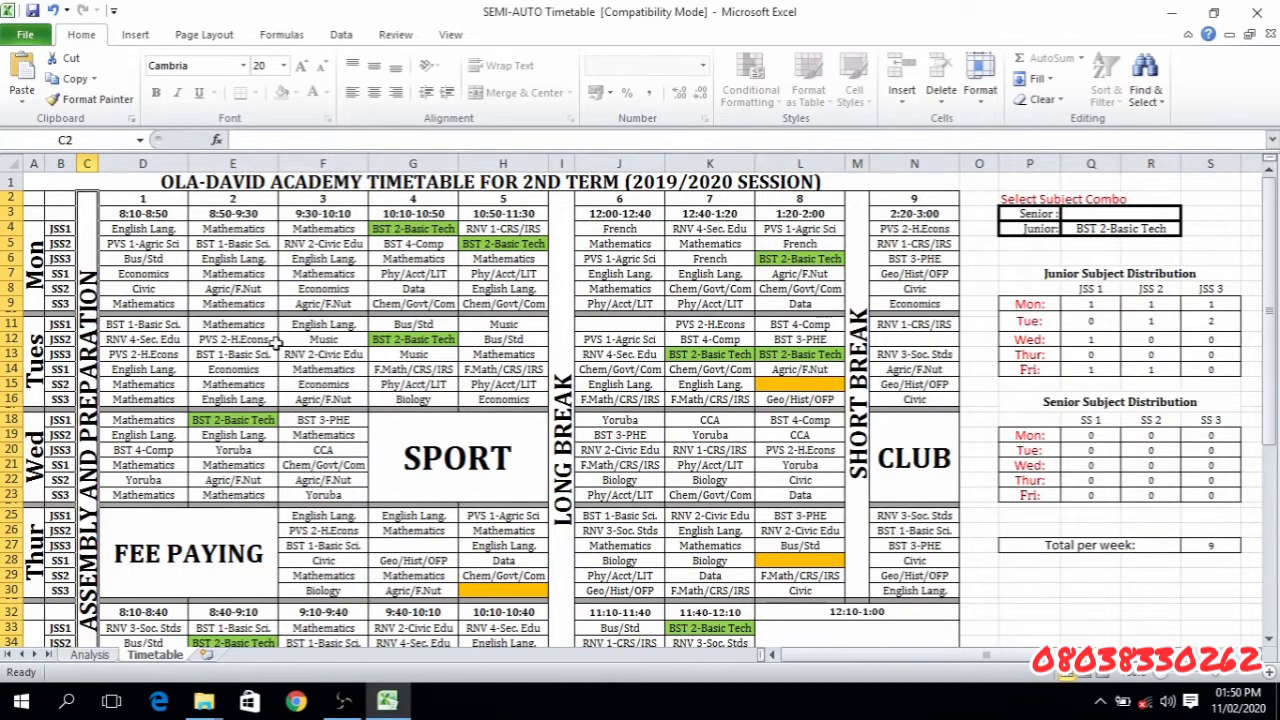
- Select Friday's extracurricular activities block, followed by the Club, Sport, Fee Paying, Assembly and Preparation, Long Break and Short Break blocks
scroll(837, 490, down, 2)
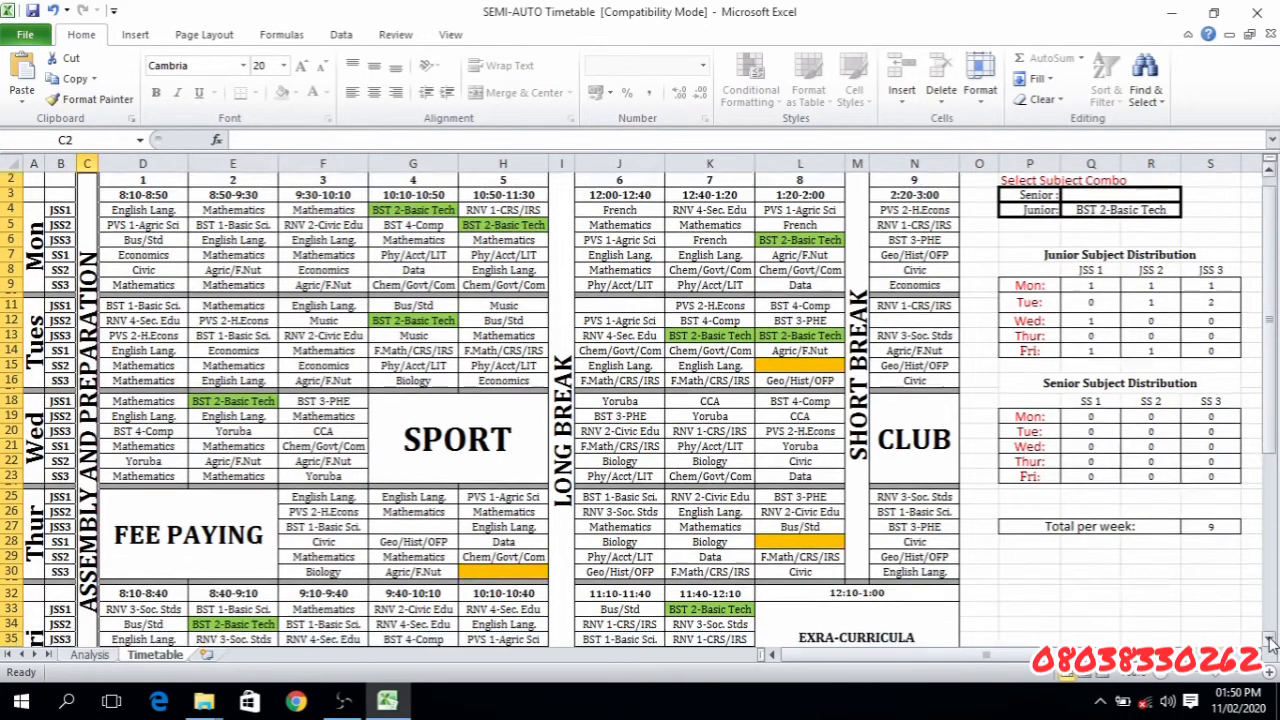
click(840, 564)
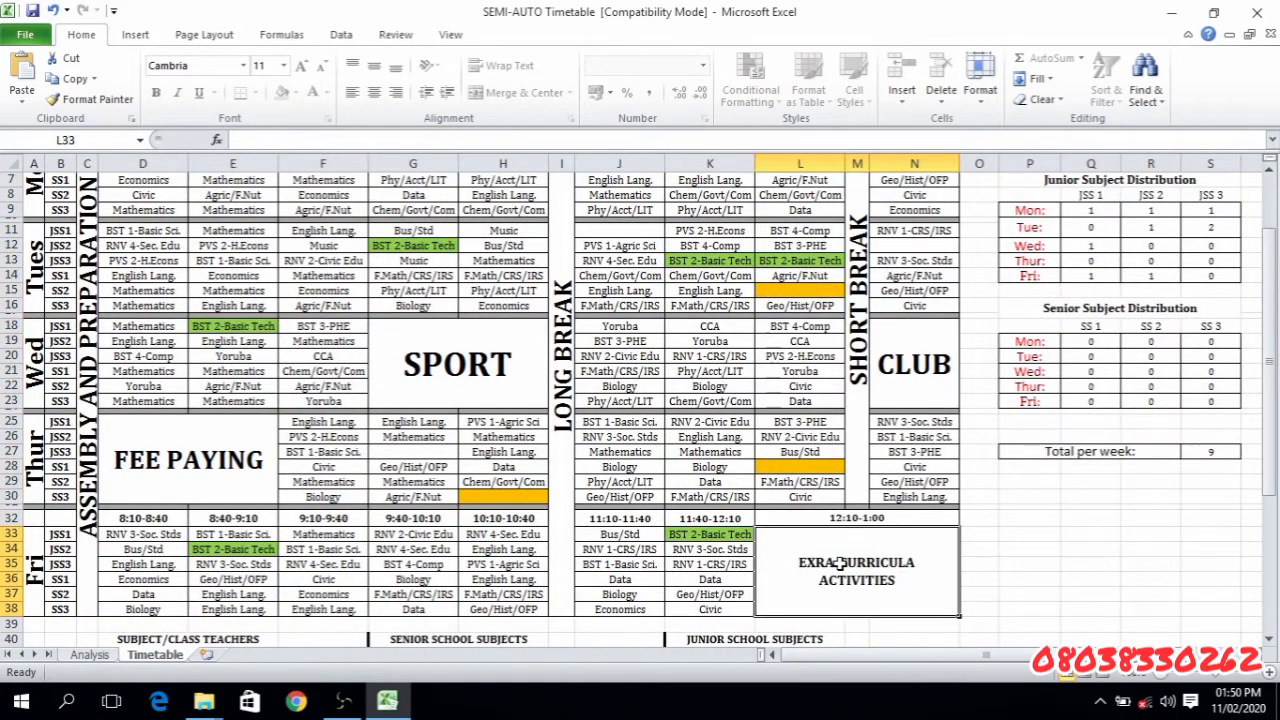
click(930, 362)
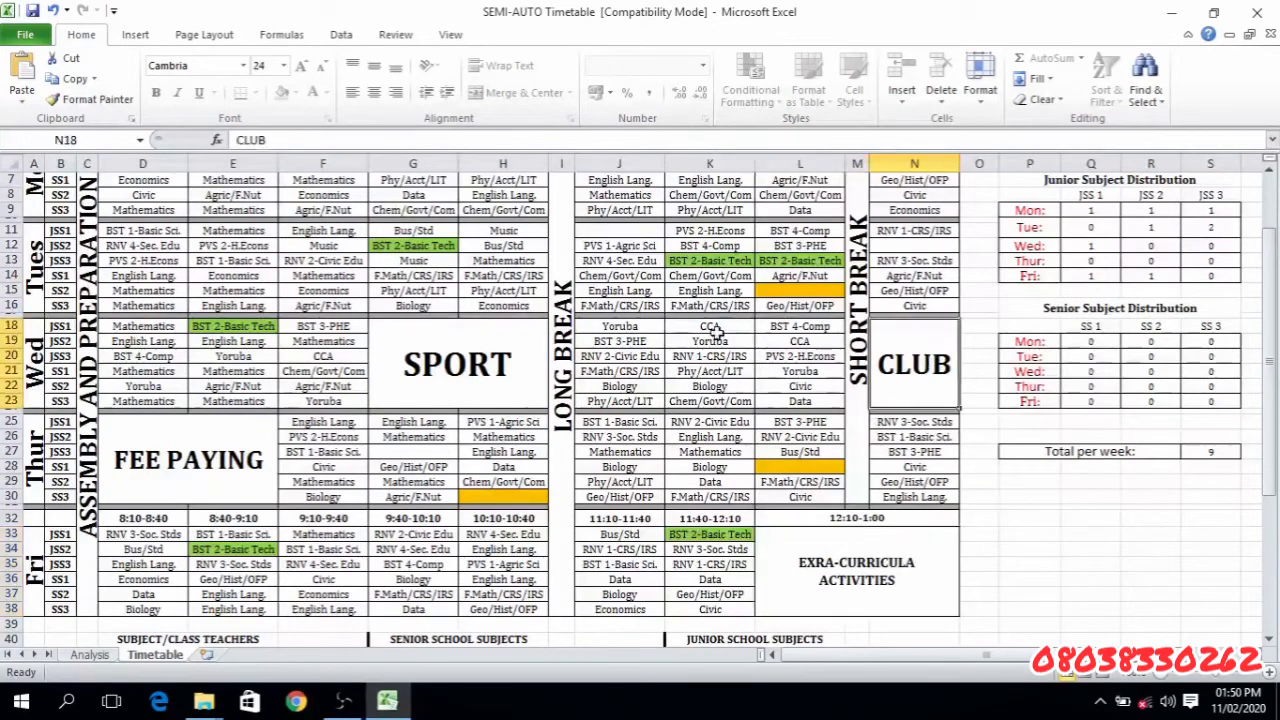
click(389, 391)
click(199, 471)
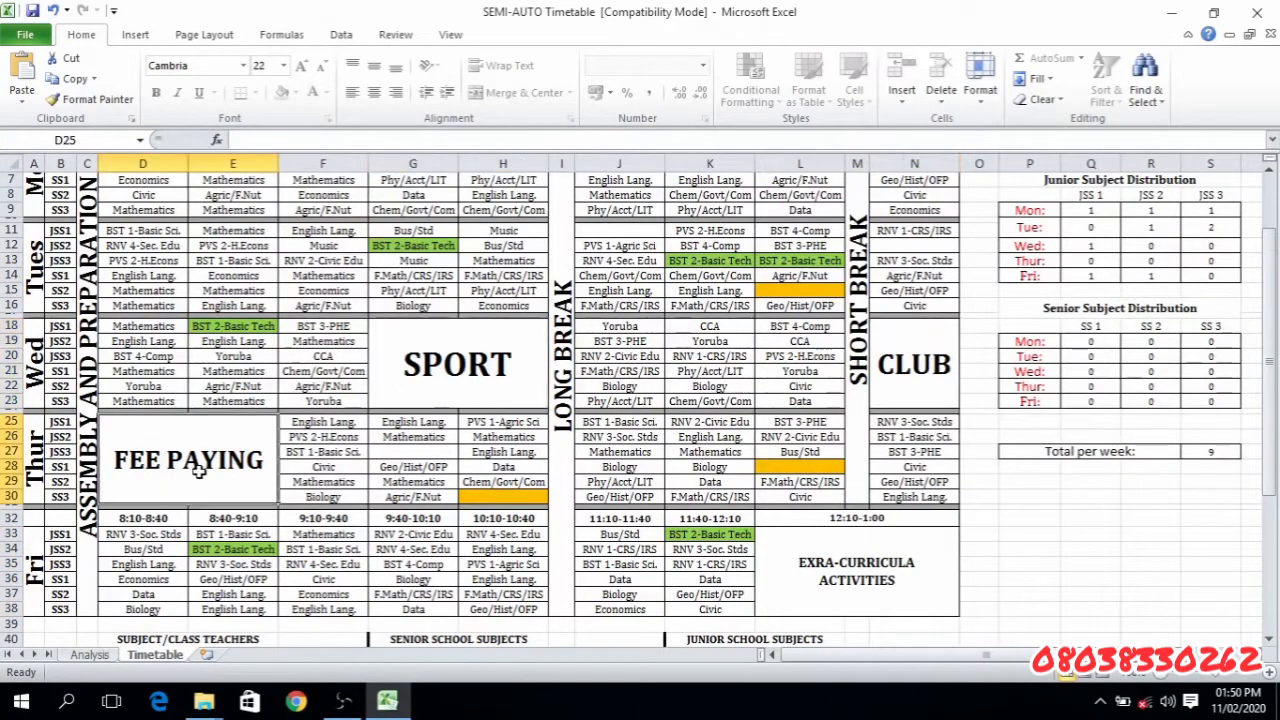
click(86, 416)
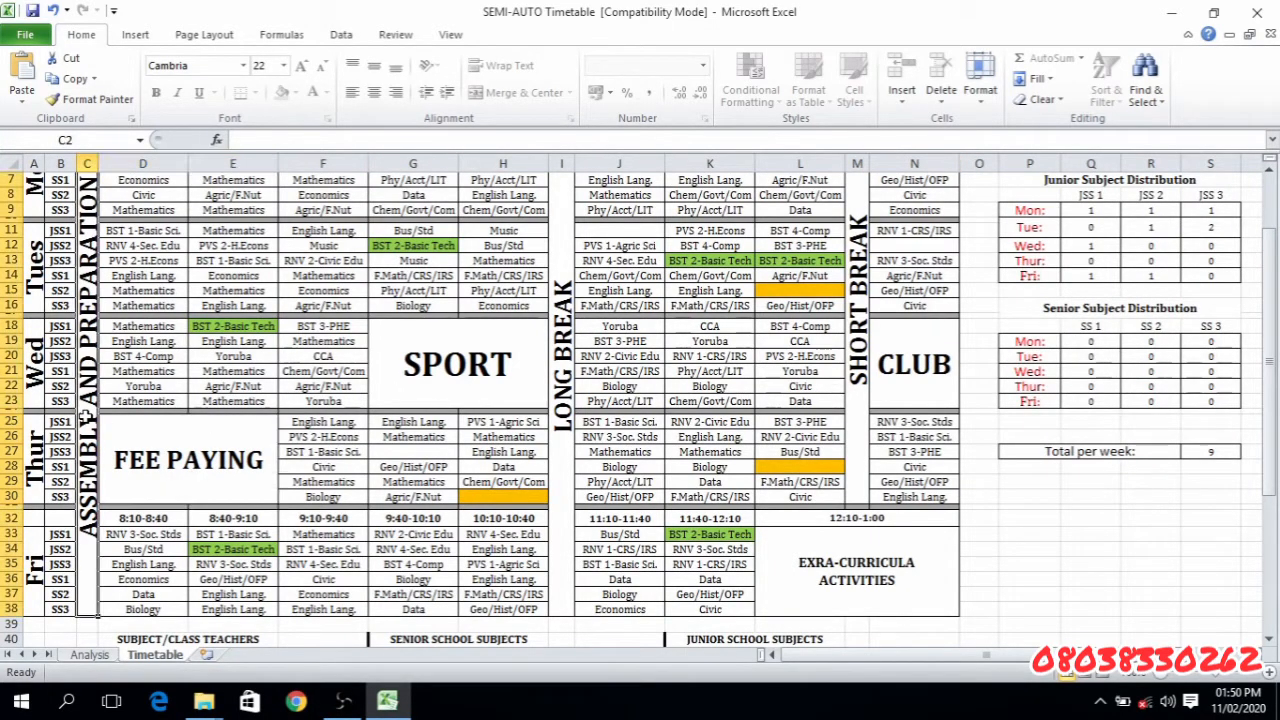
click(562, 354)
click(858, 326)
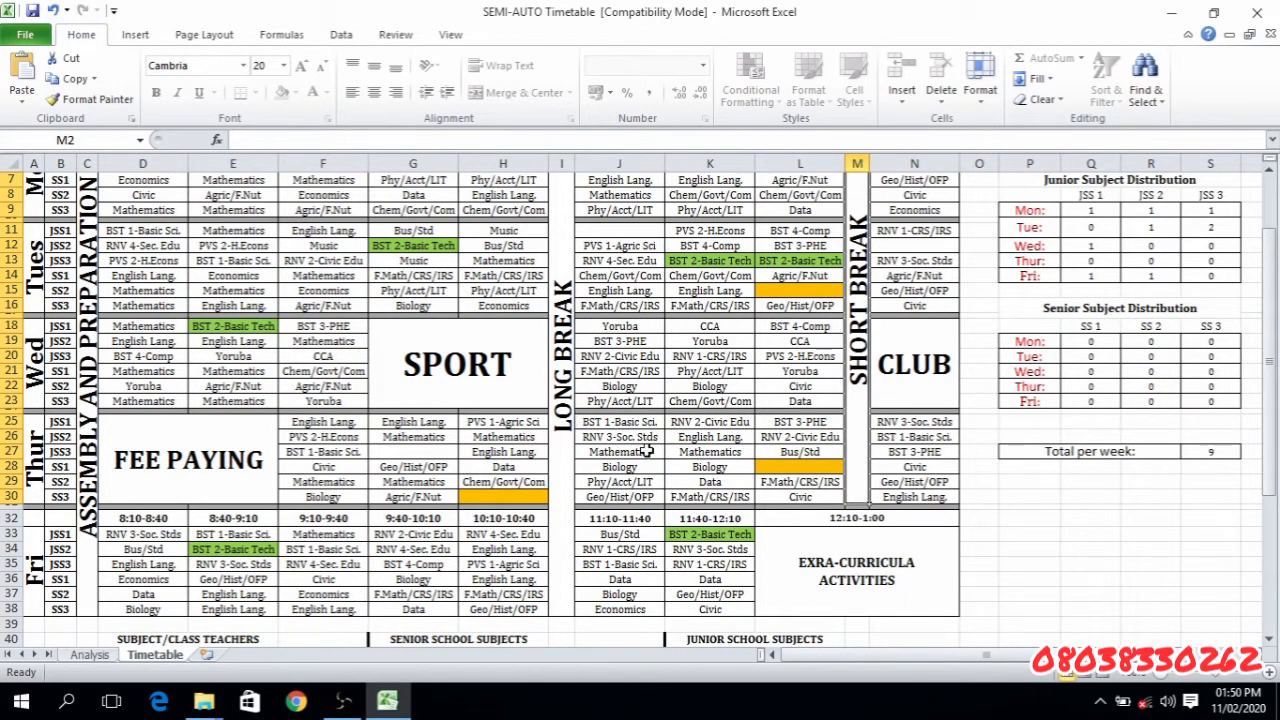
- Highlight the Subject/Class Teachers, Senior School Subjects and Junior School Subjects lists below the timetable one after another
click(1269, 641)
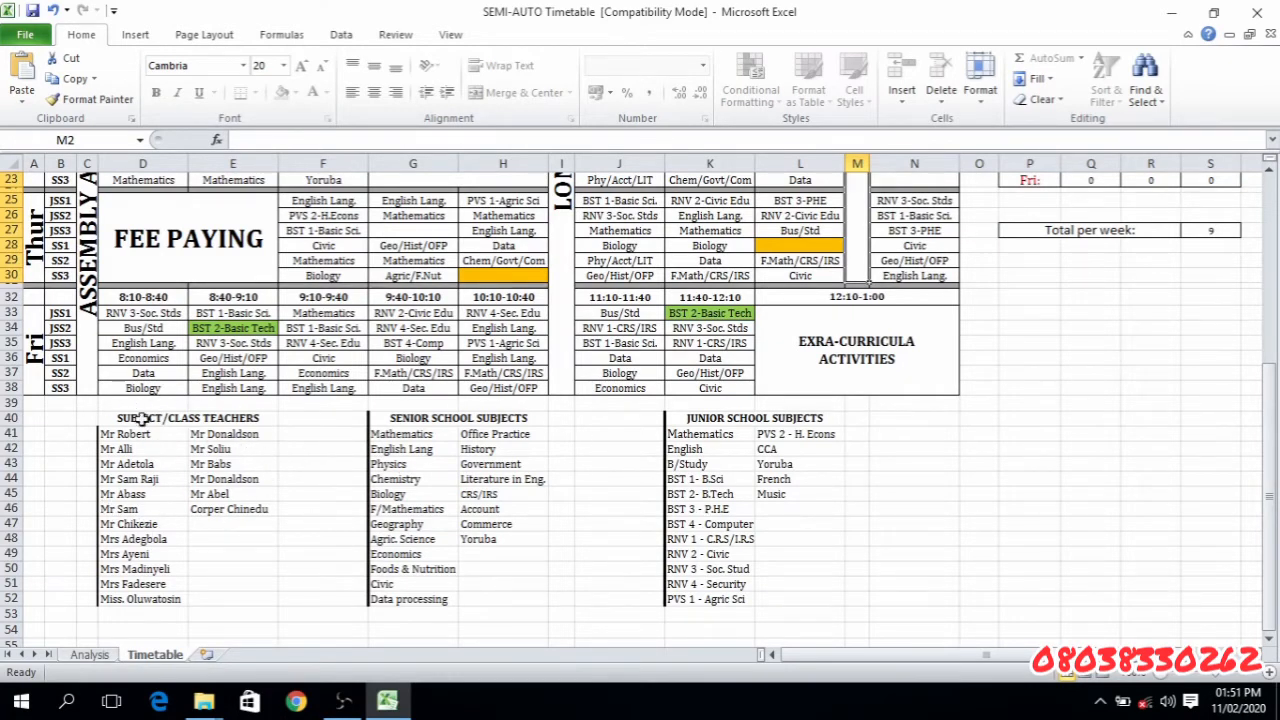
drag(118, 418, 195, 597)
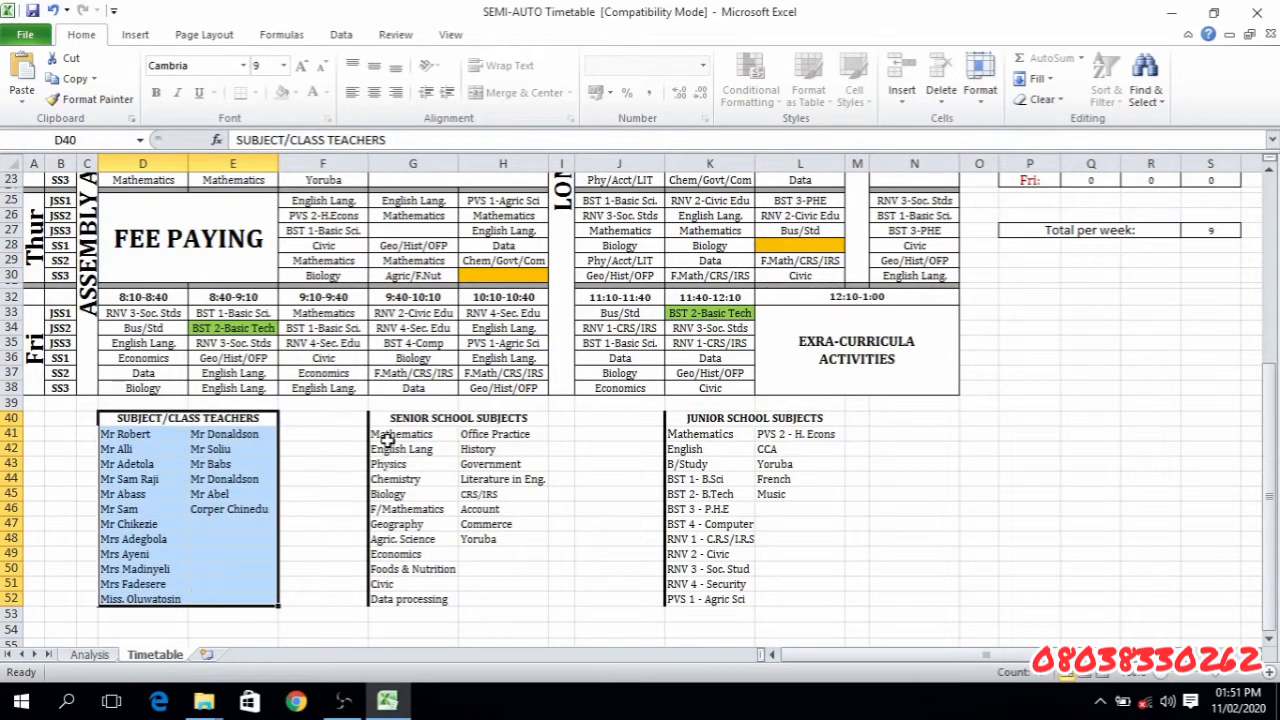
drag(386, 418, 433, 597)
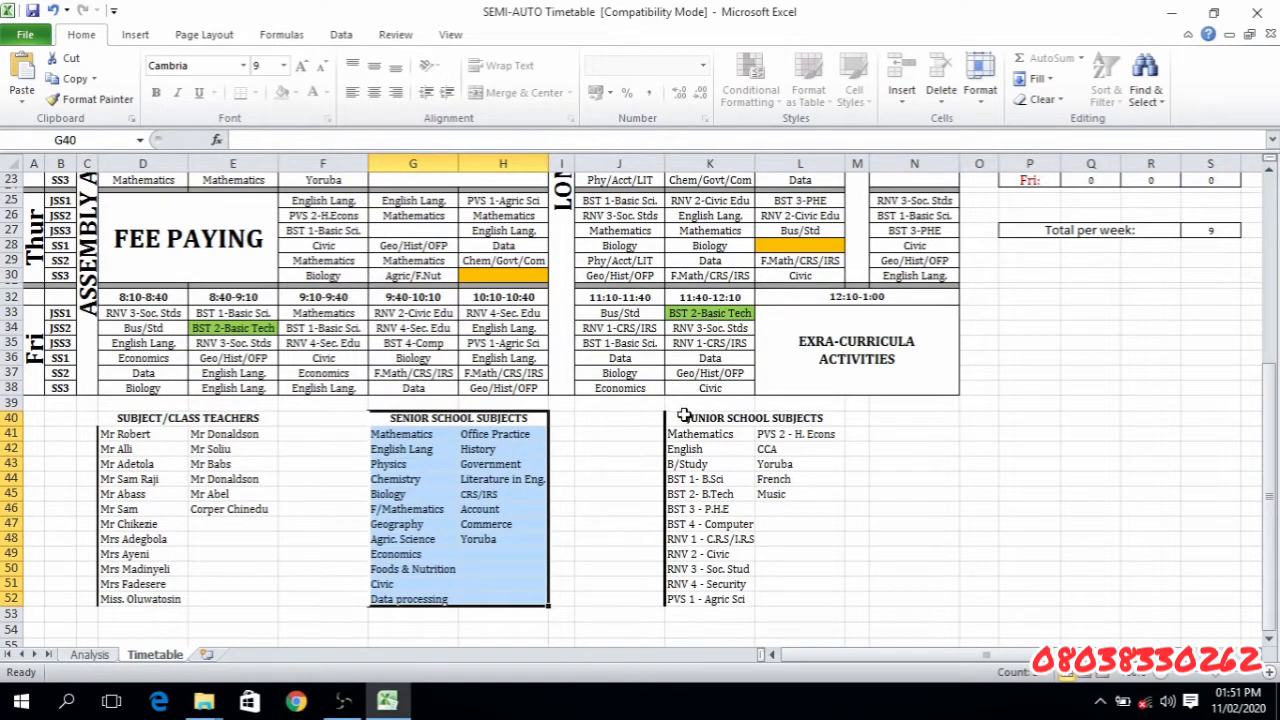
drag(684, 414, 712, 597)
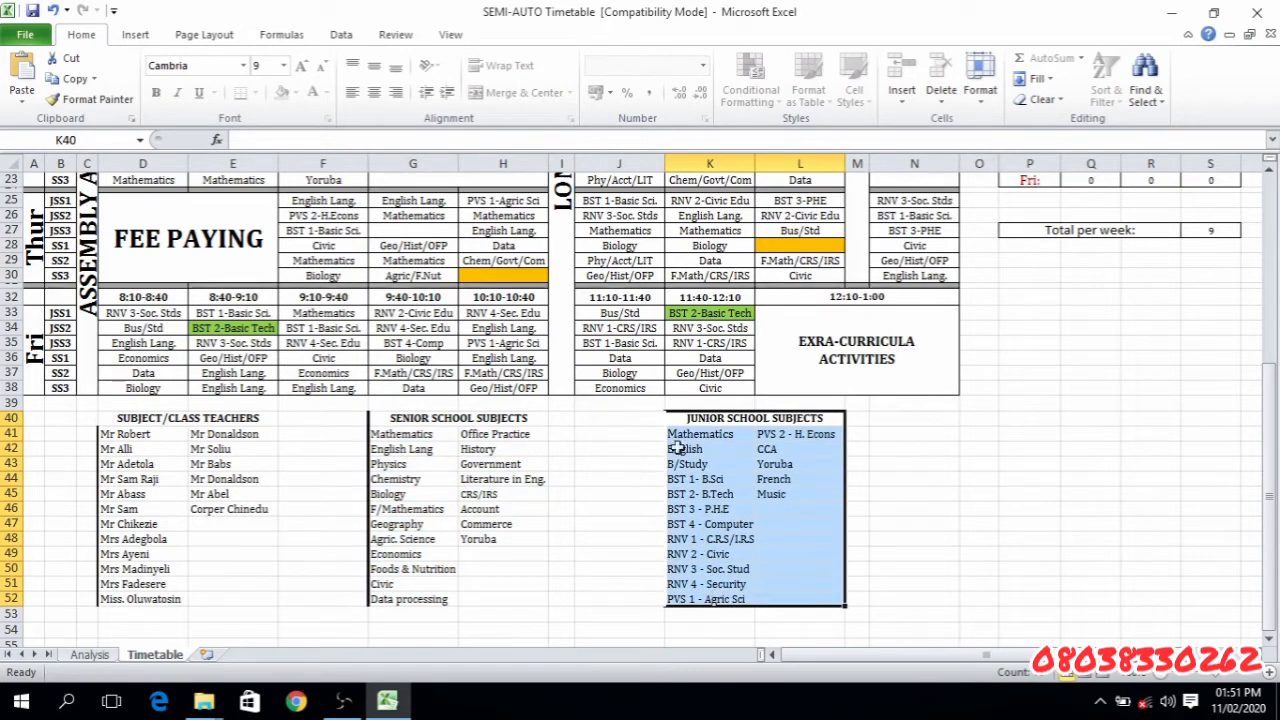
click(1190, 290)
scroll(1245, 185, up, 7)
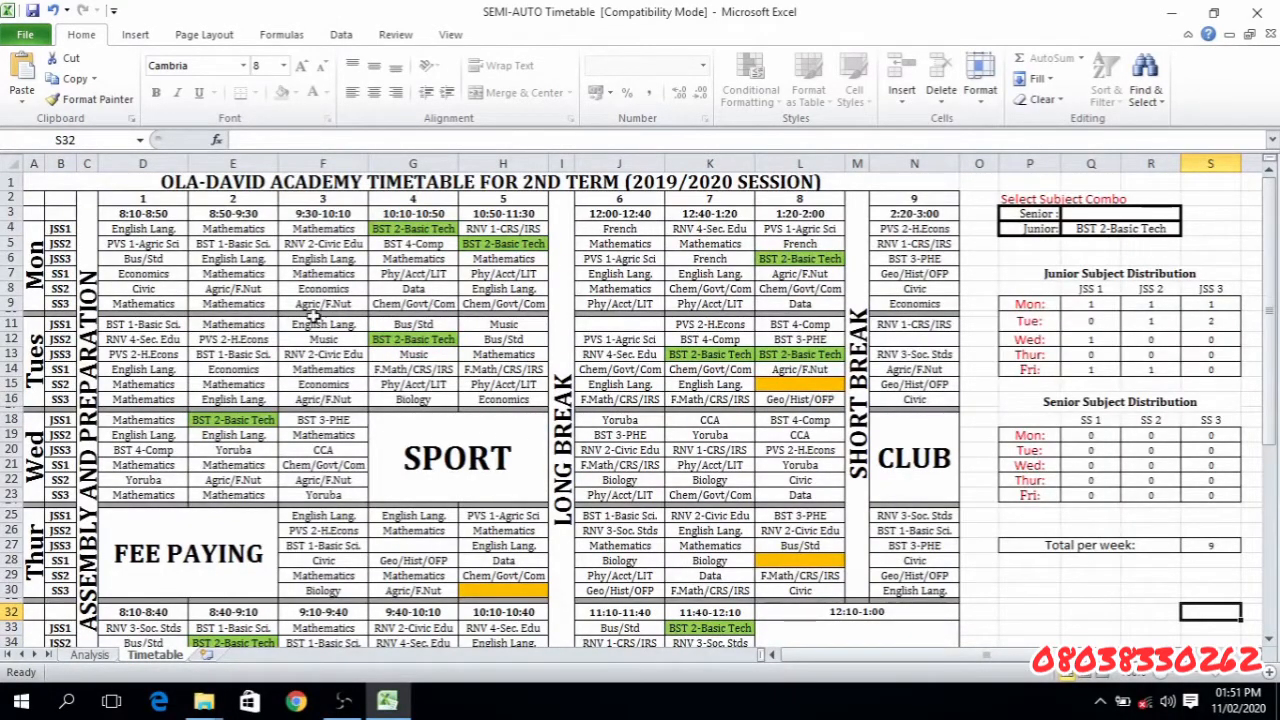
- Add Verbal as a new junior subject in A20 of the Analysis sheet and highlight its row A20:D20
click(157, 232)
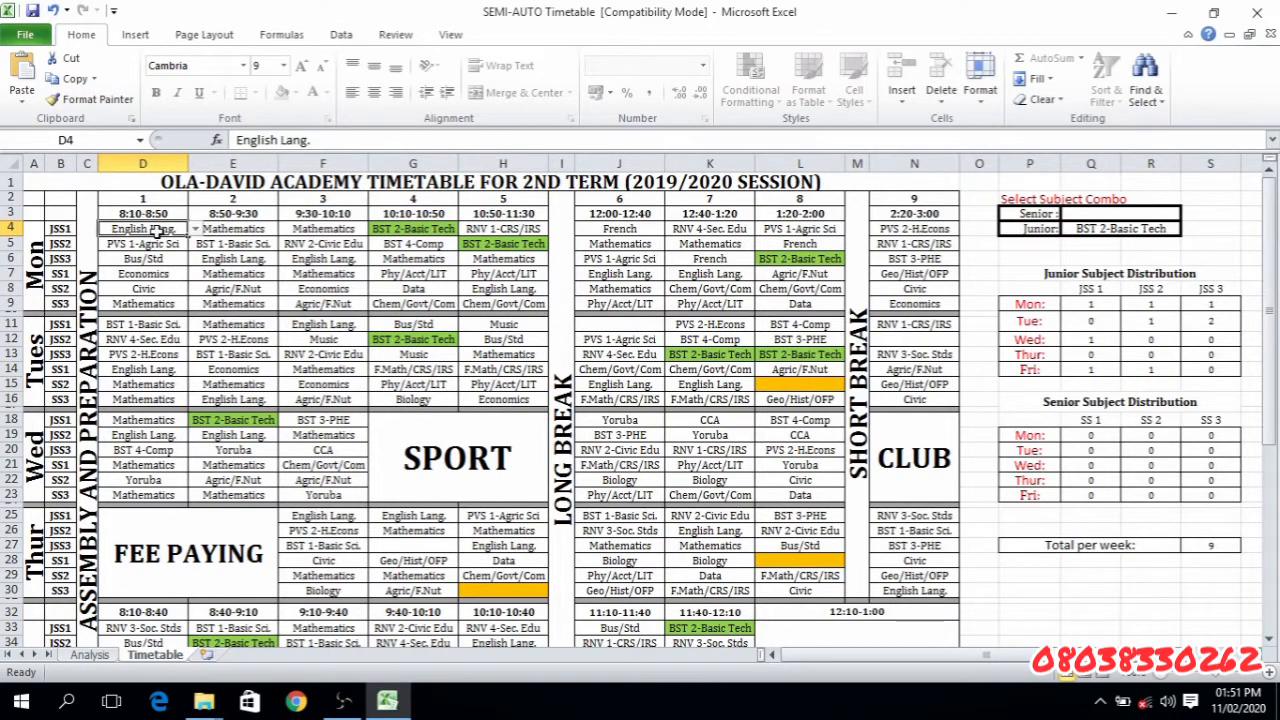
click(89, 655)
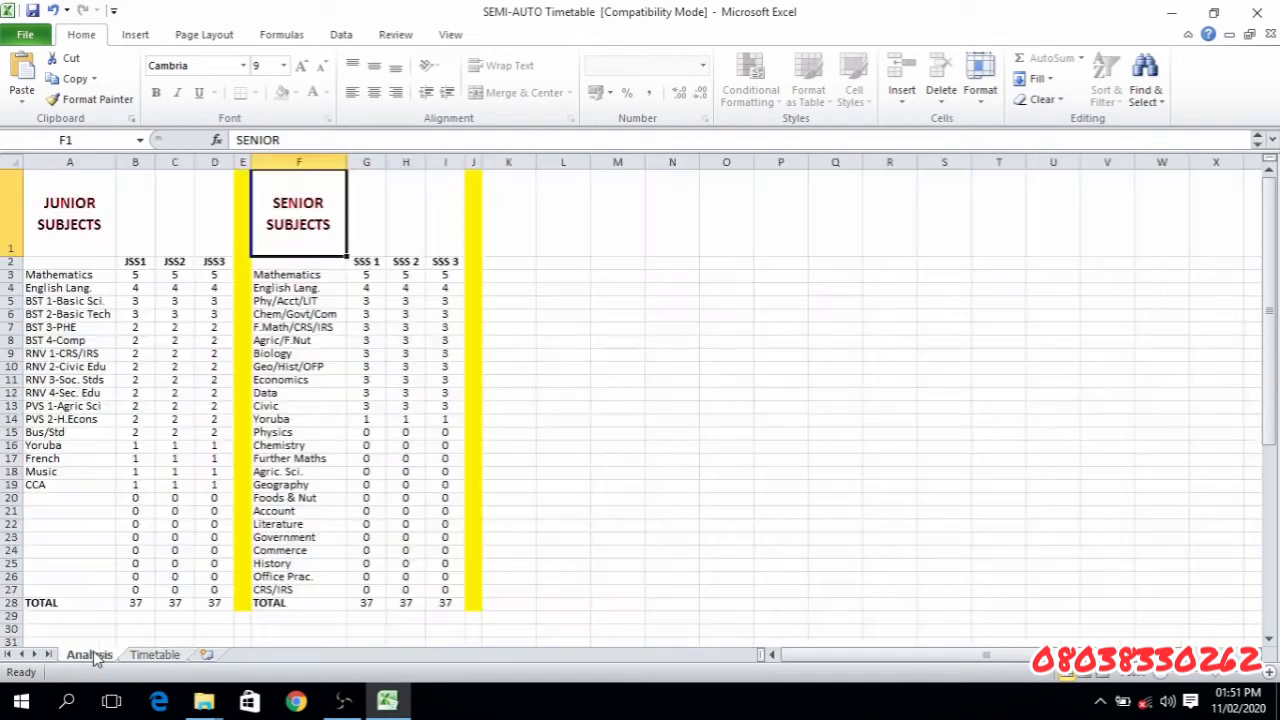
click(51, 496)
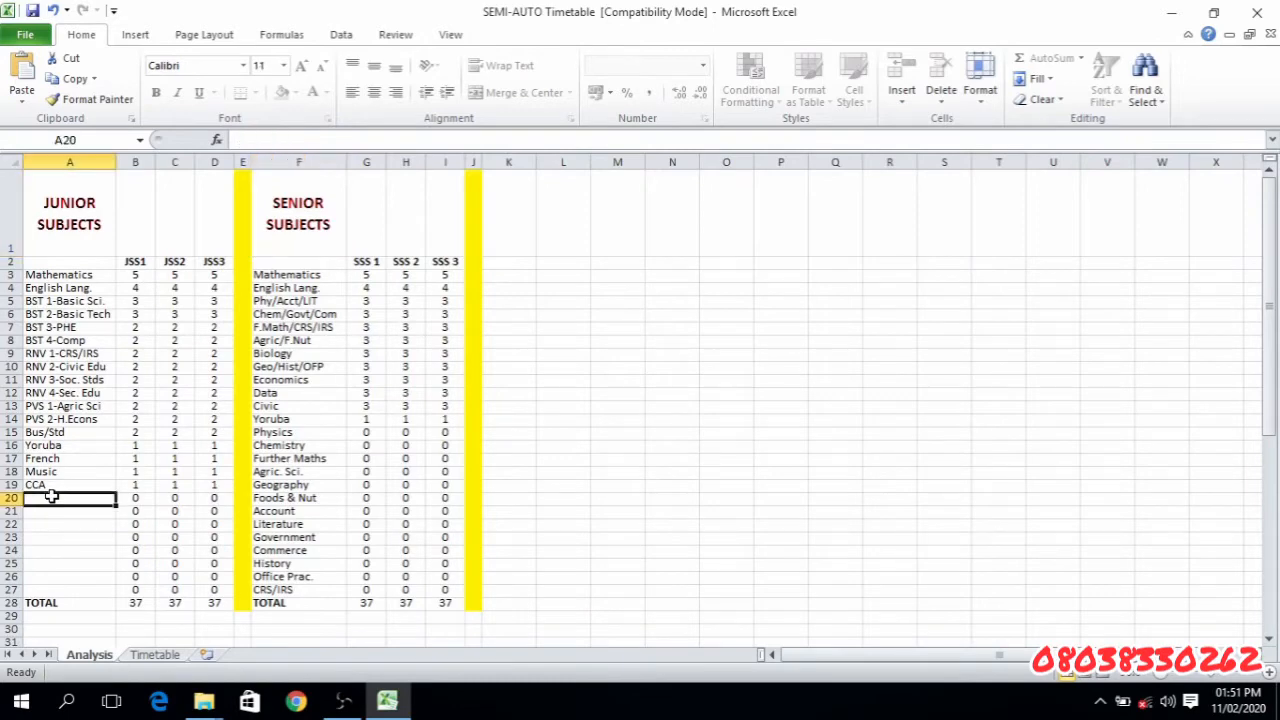
text(Verbal)
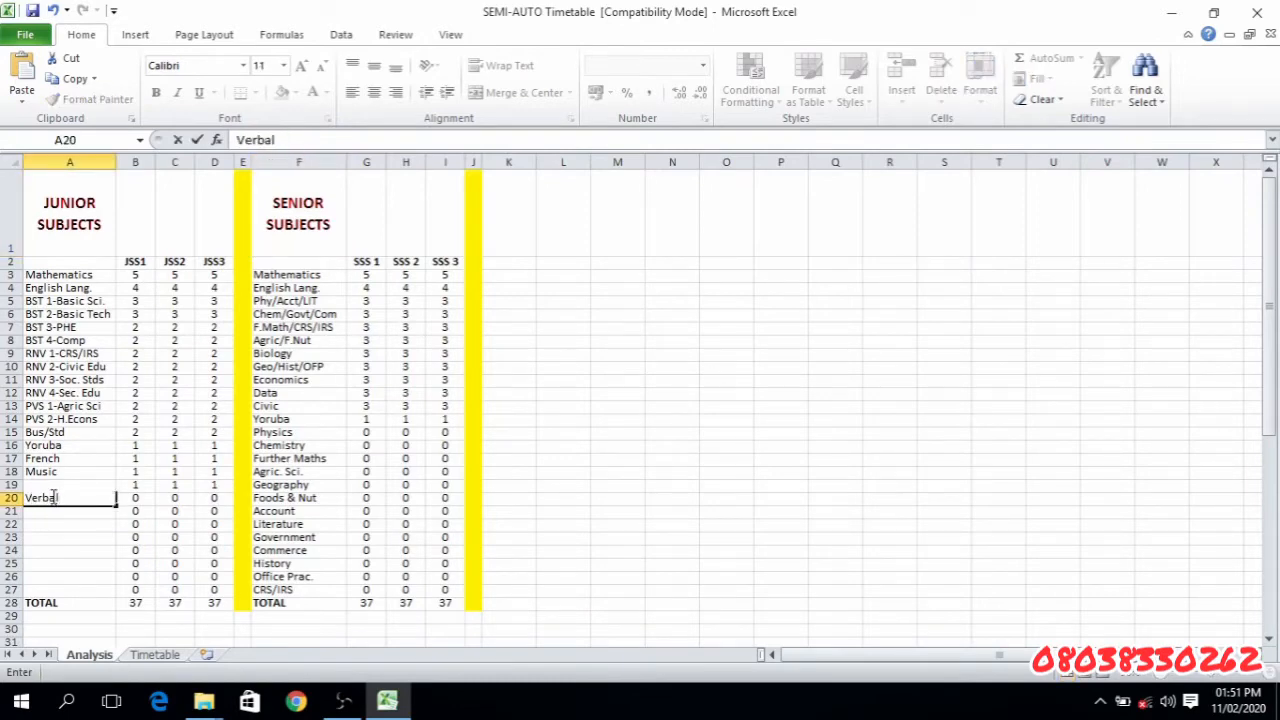
key(Return)
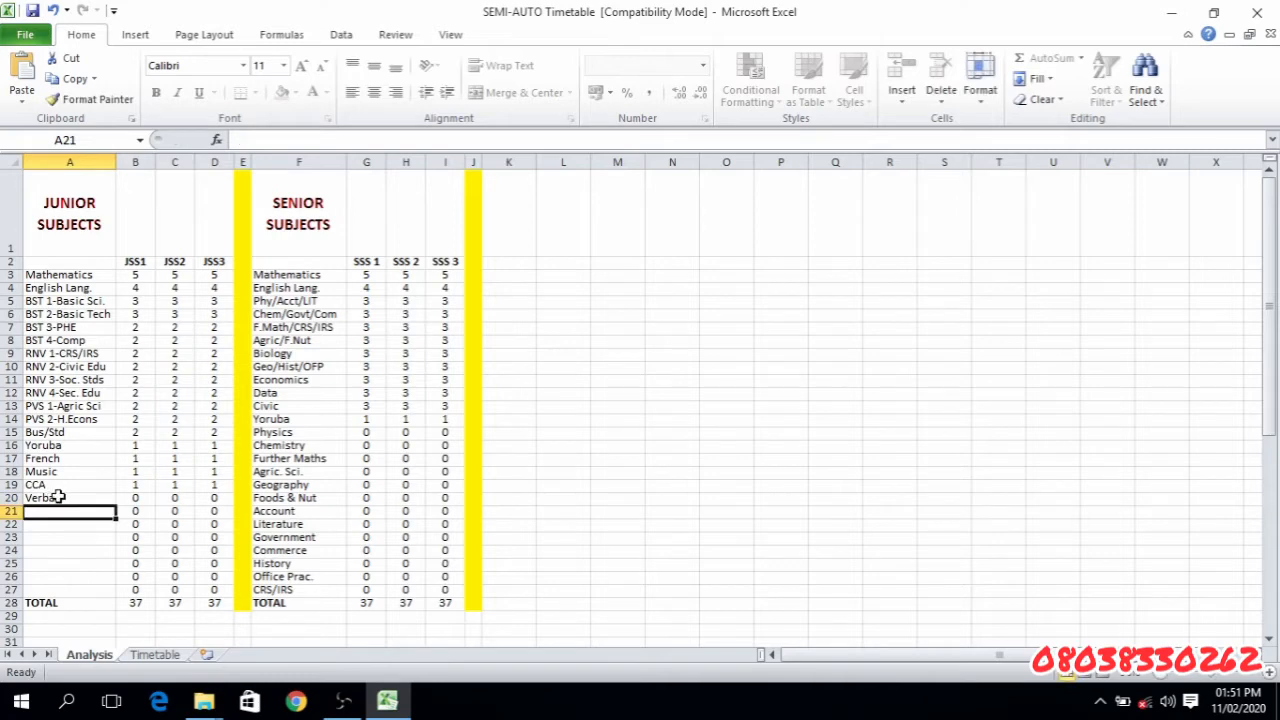
click(60, 497)
drag(60, 497, 214, 497)
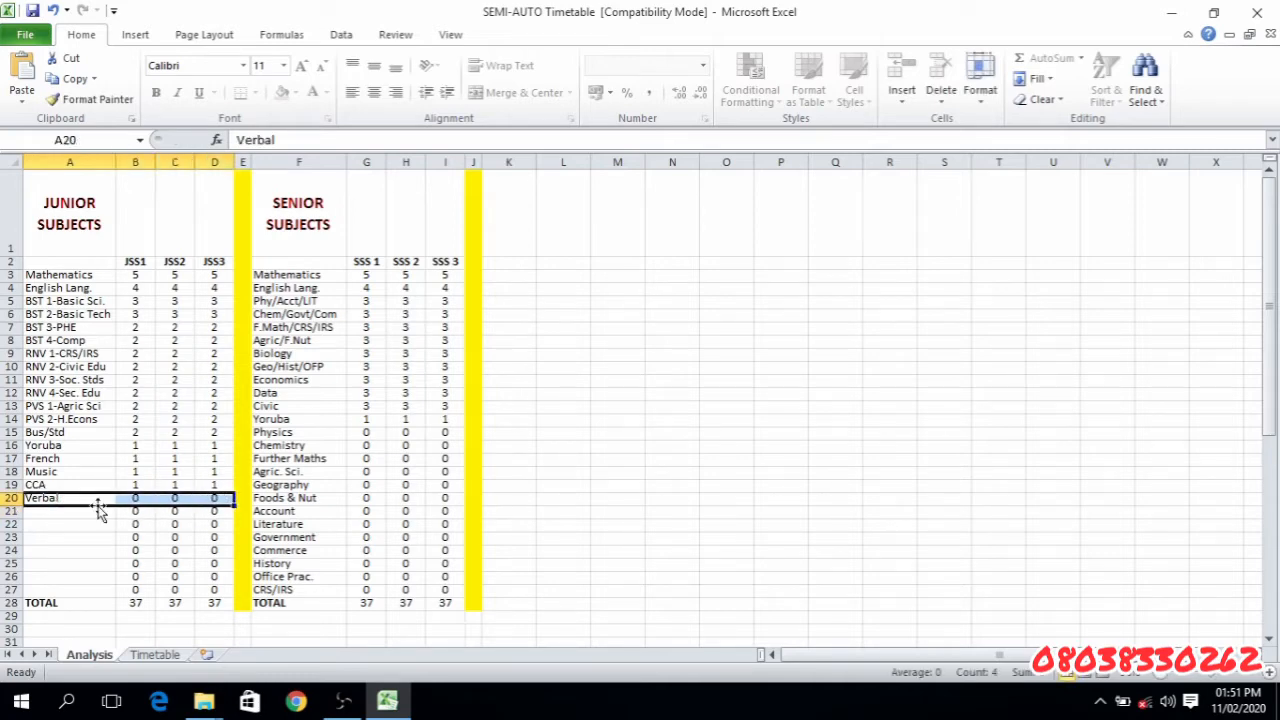
- Return to the Timetable sheet and save the workbook in its current format despite the compatibility check
click(153, 655)
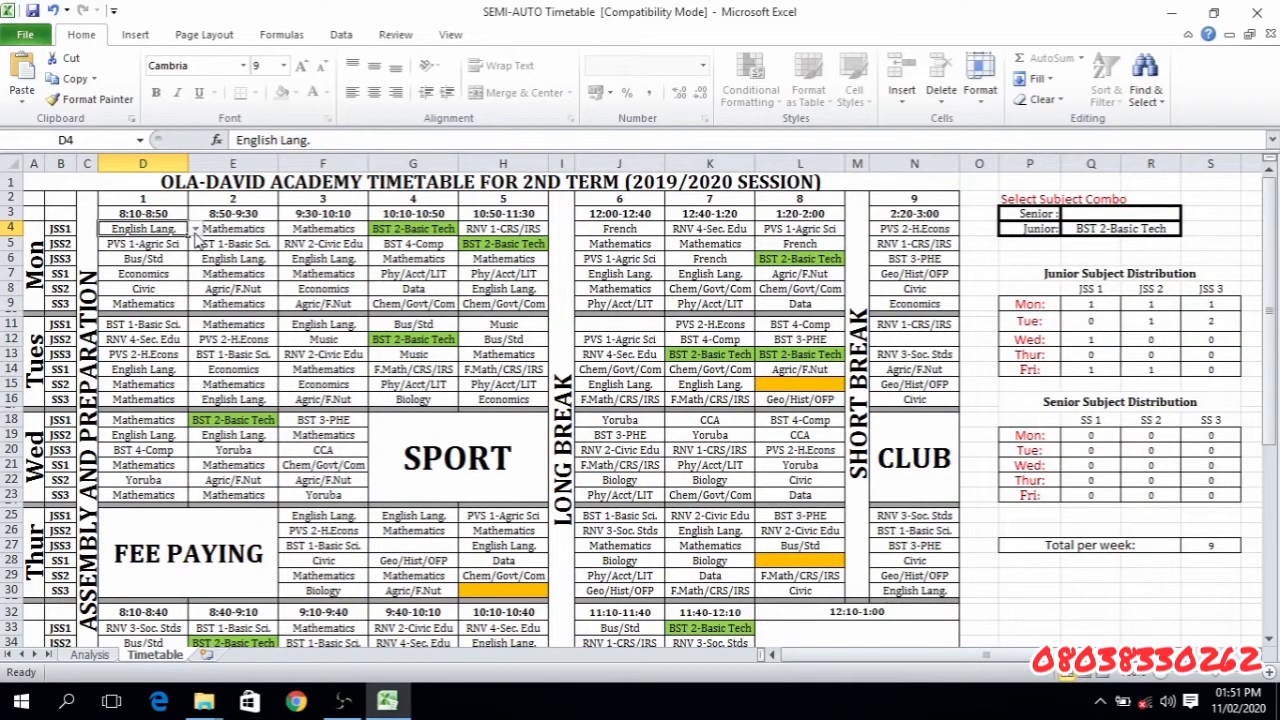
key(ctrl+s)
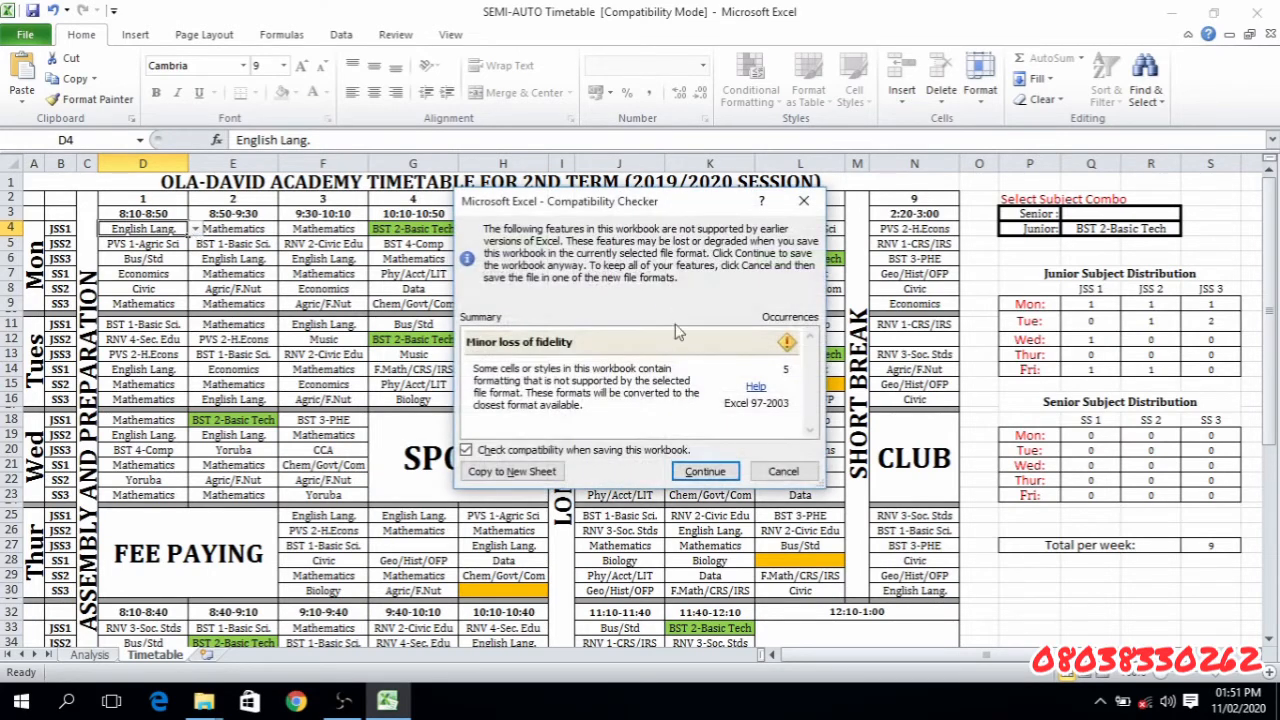
click(700, 474)
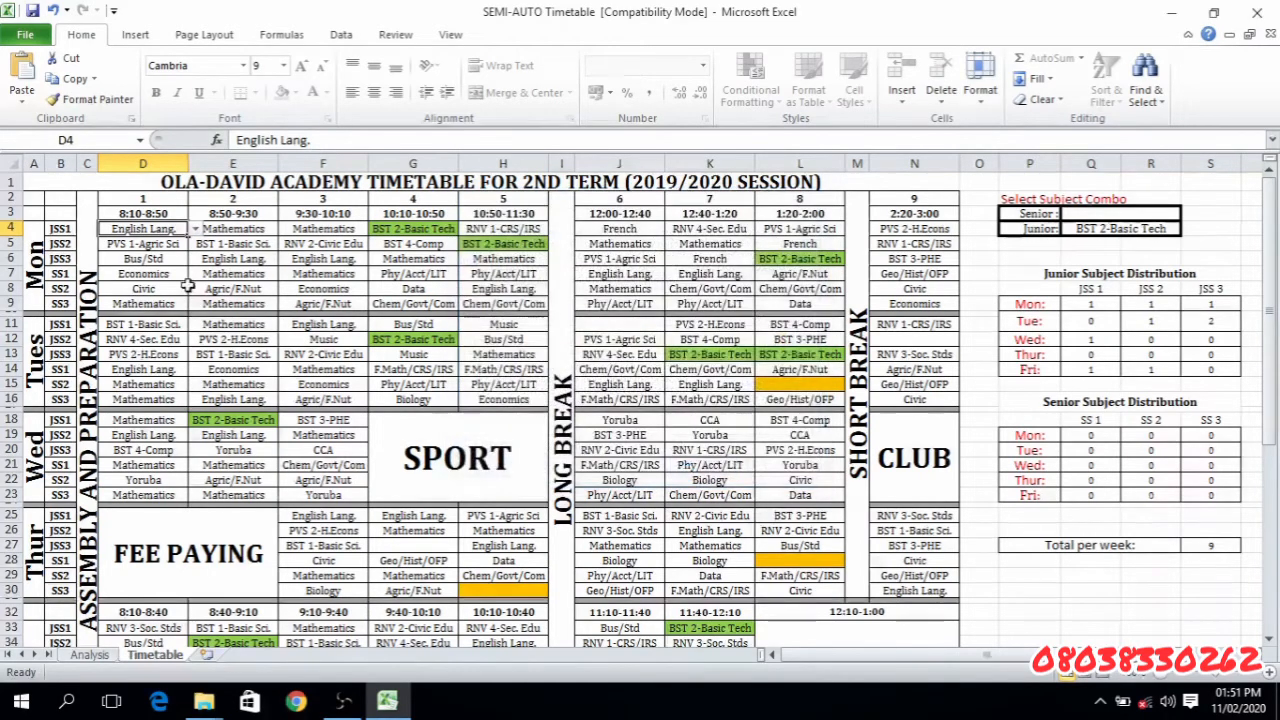
- Set Monday's first period for JSS1 in D4 to Verbal
click(195, 230)
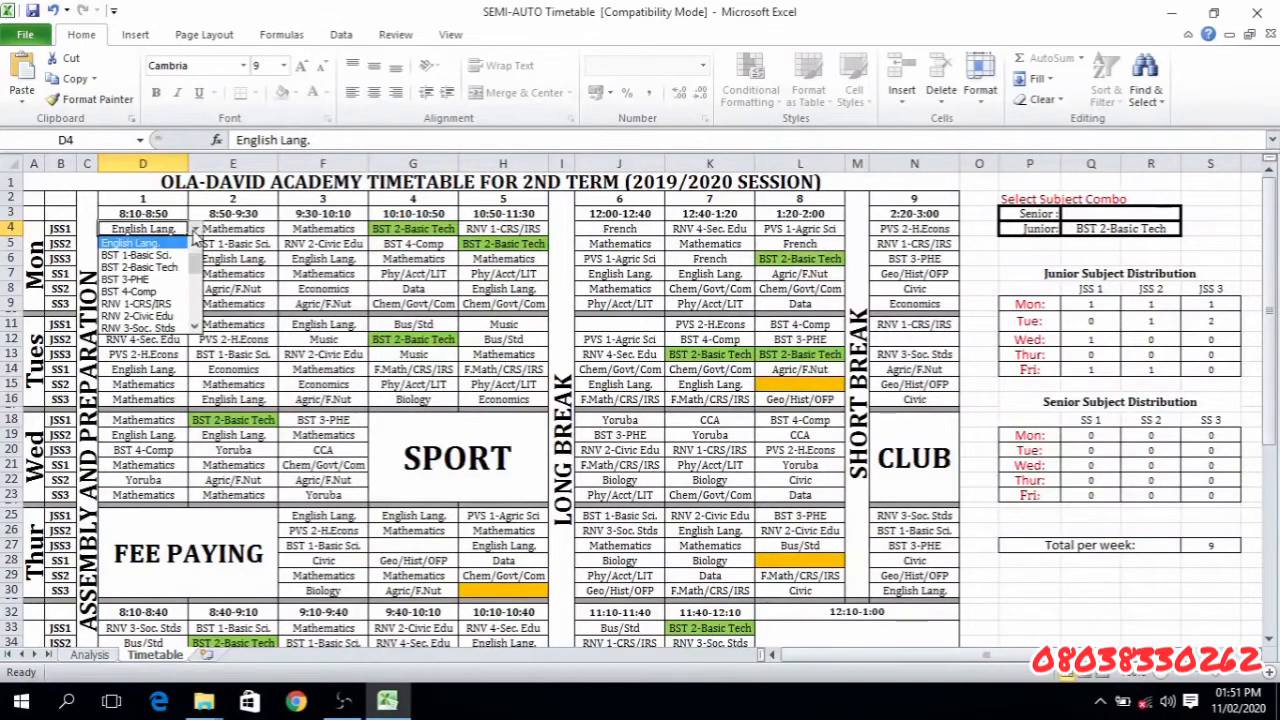
click(197, 300)
click(196, 327)
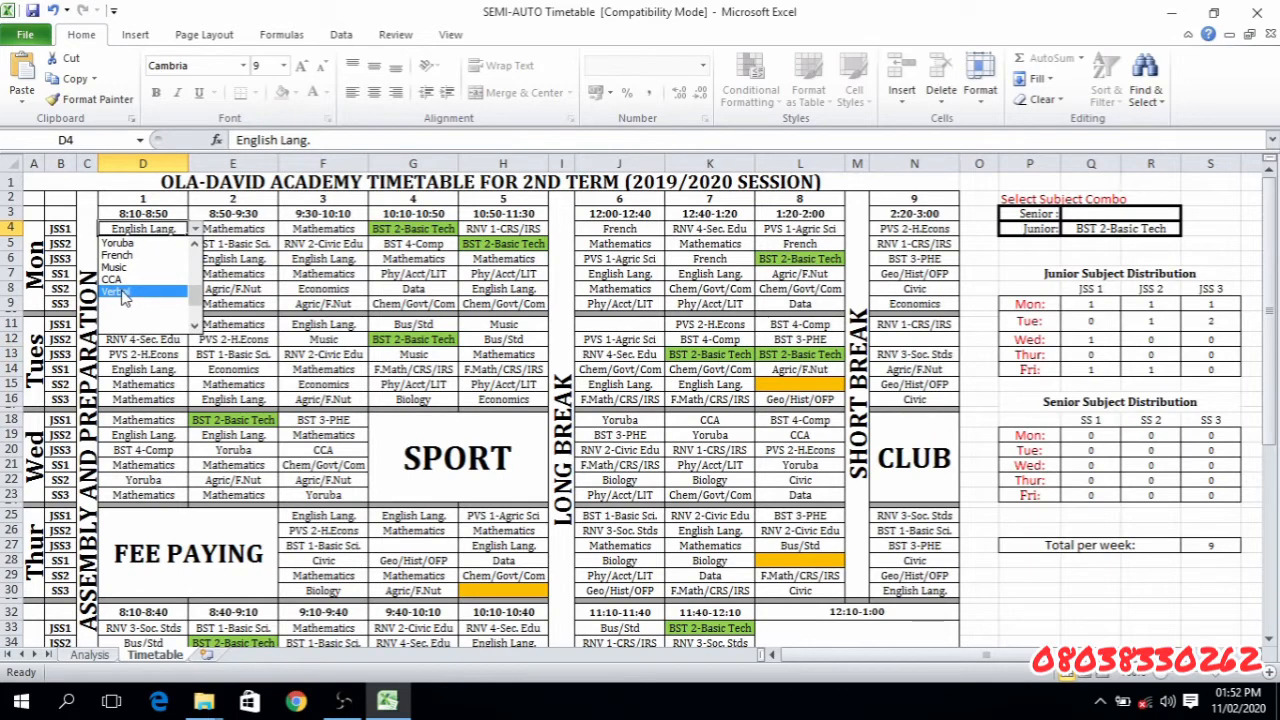
click(120, 291)
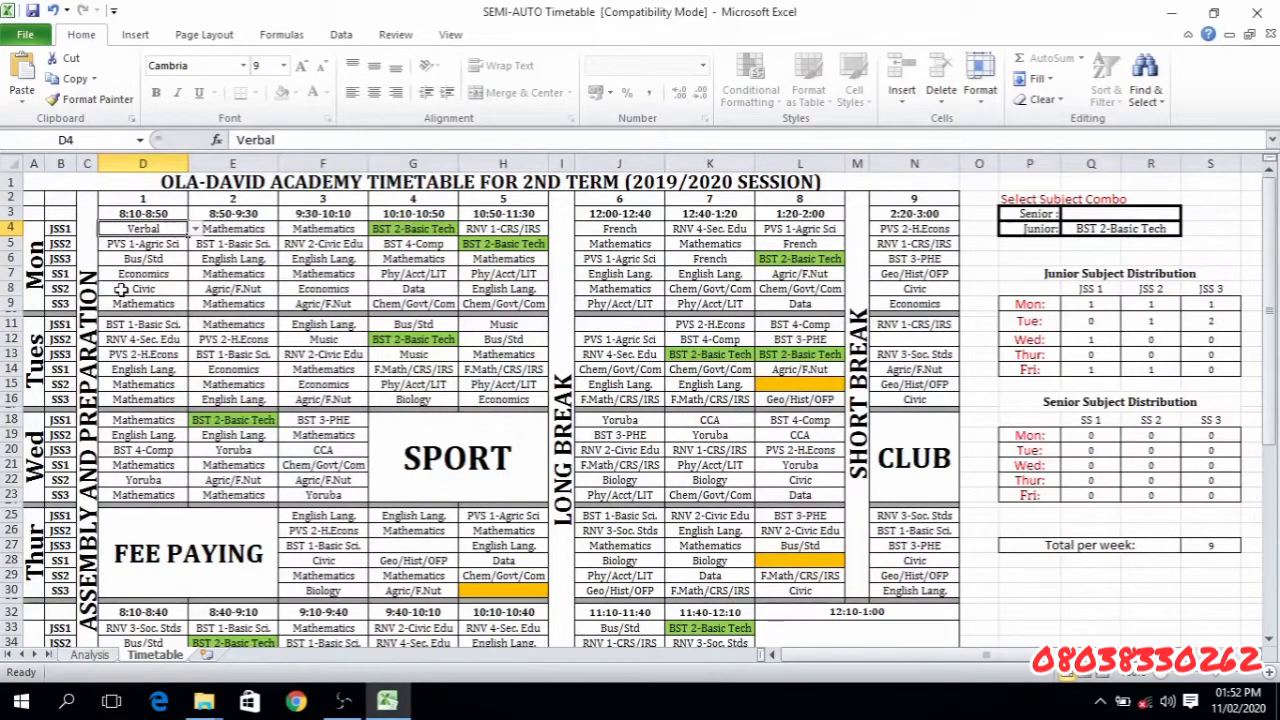
- Check the Verbal row on the Analysis sheet and go back to the Timetable's Monday second-period cells E4 and E5
click(90, 654)
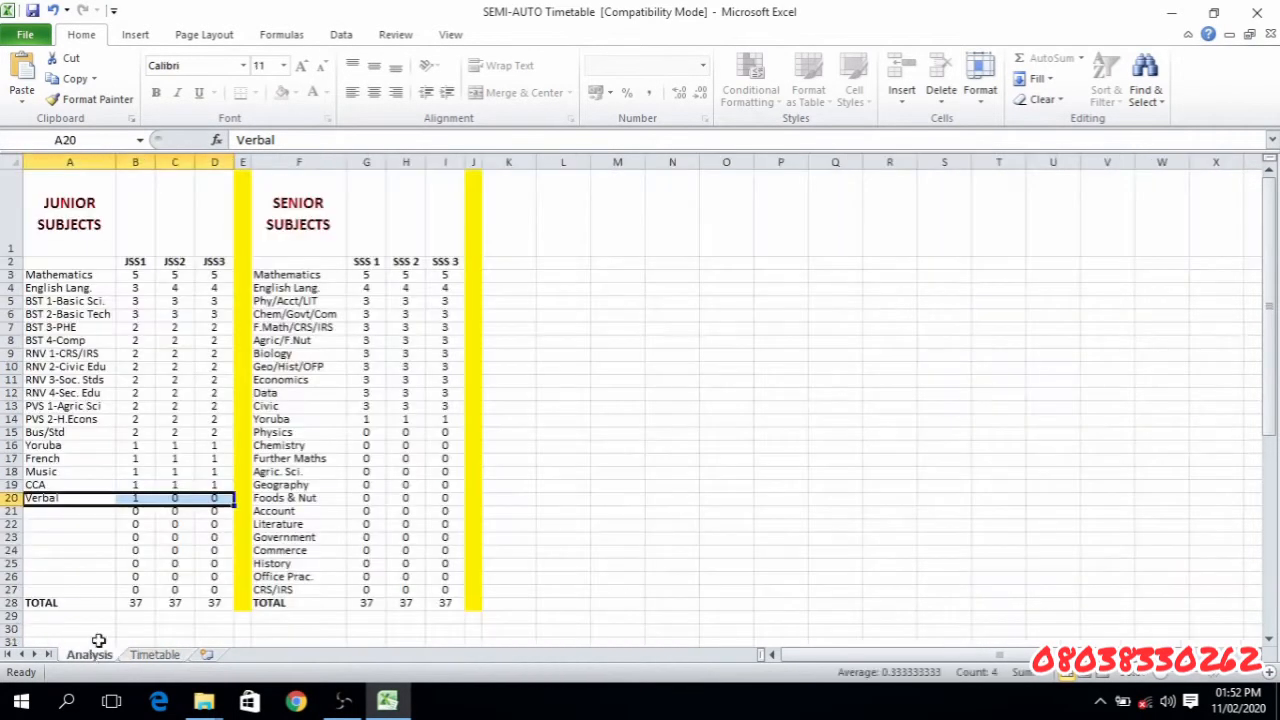
click(146, 528)
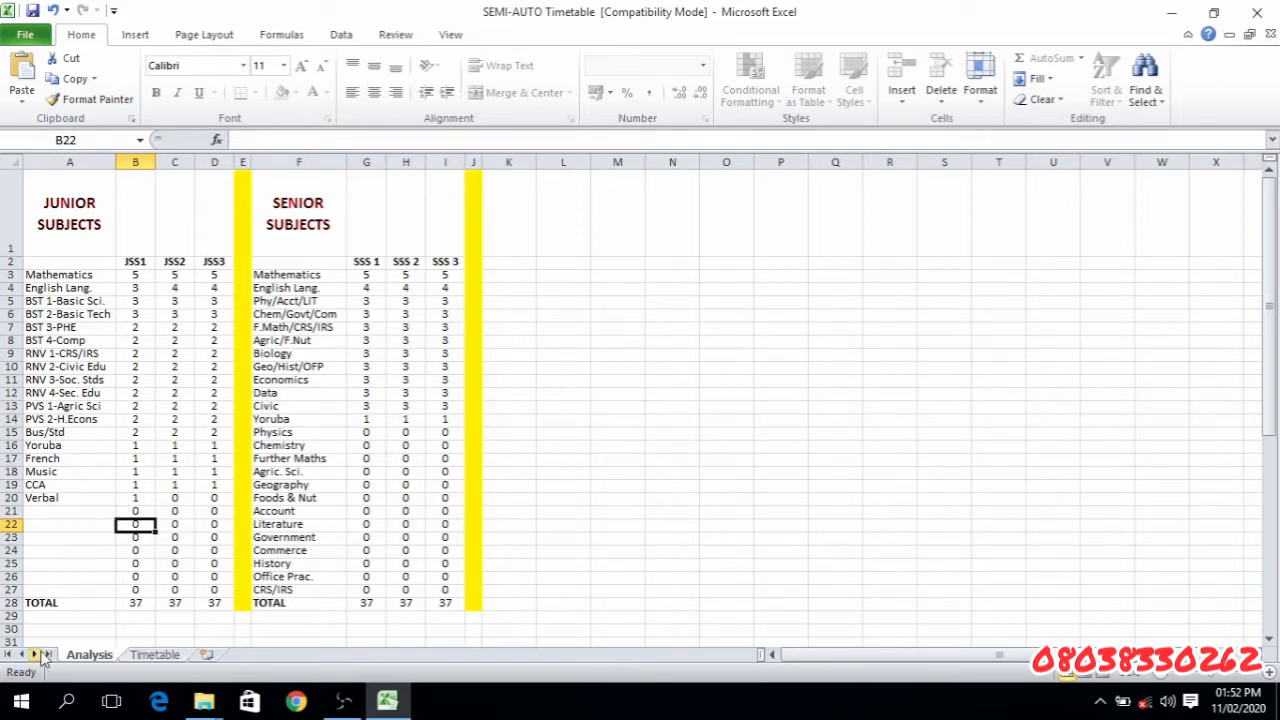
click(150, 655)
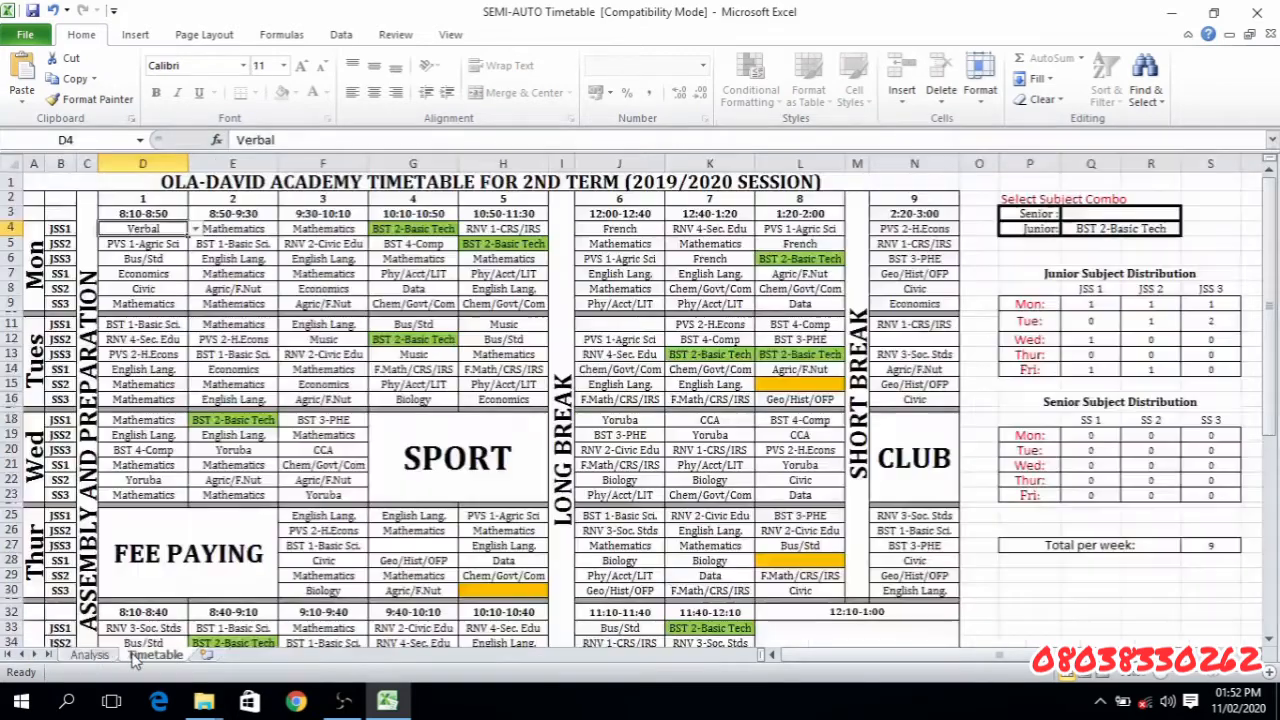
click(225, 230)
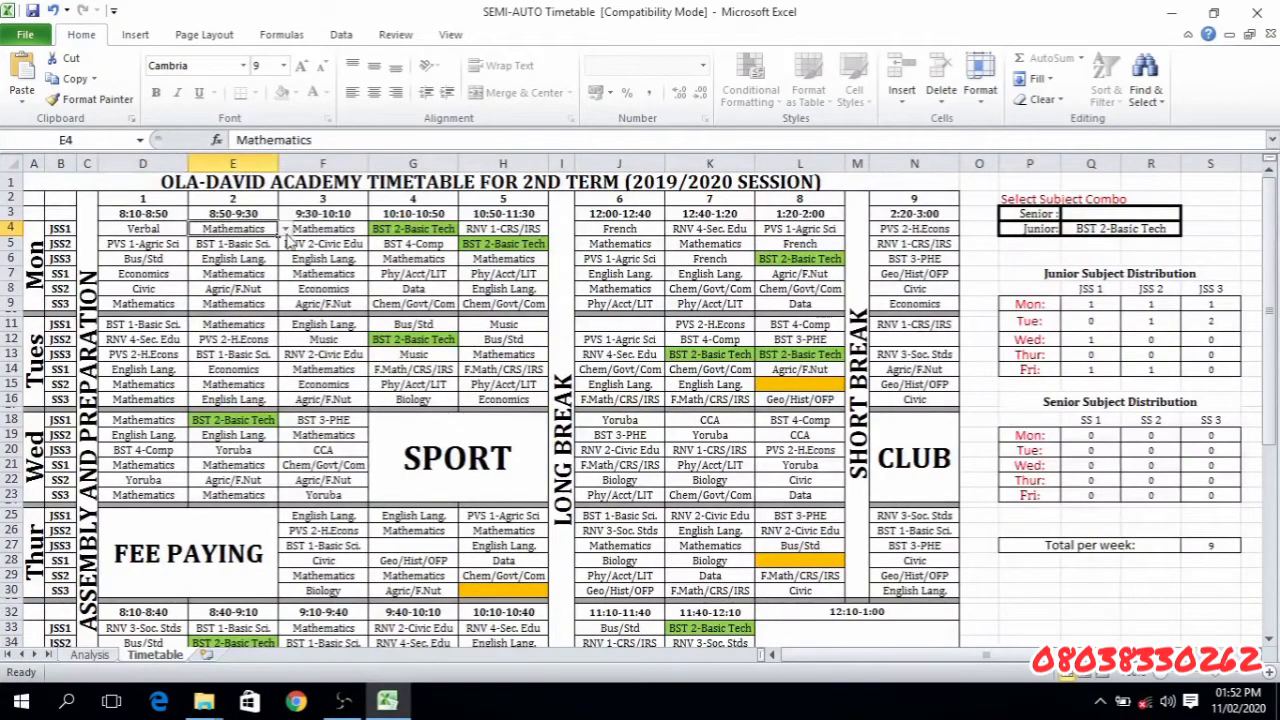
click(237, 245)
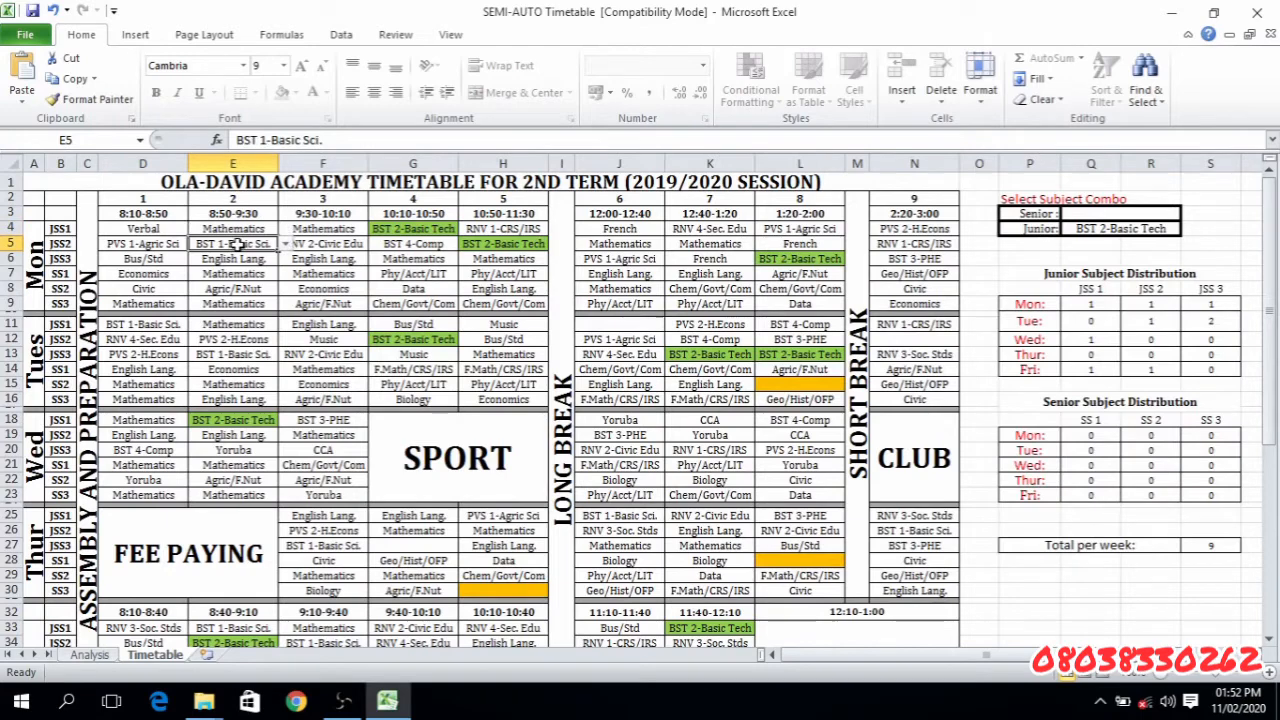
- Set Monday's third period for JSS2 in F5 to Verbal
click(145, 228)
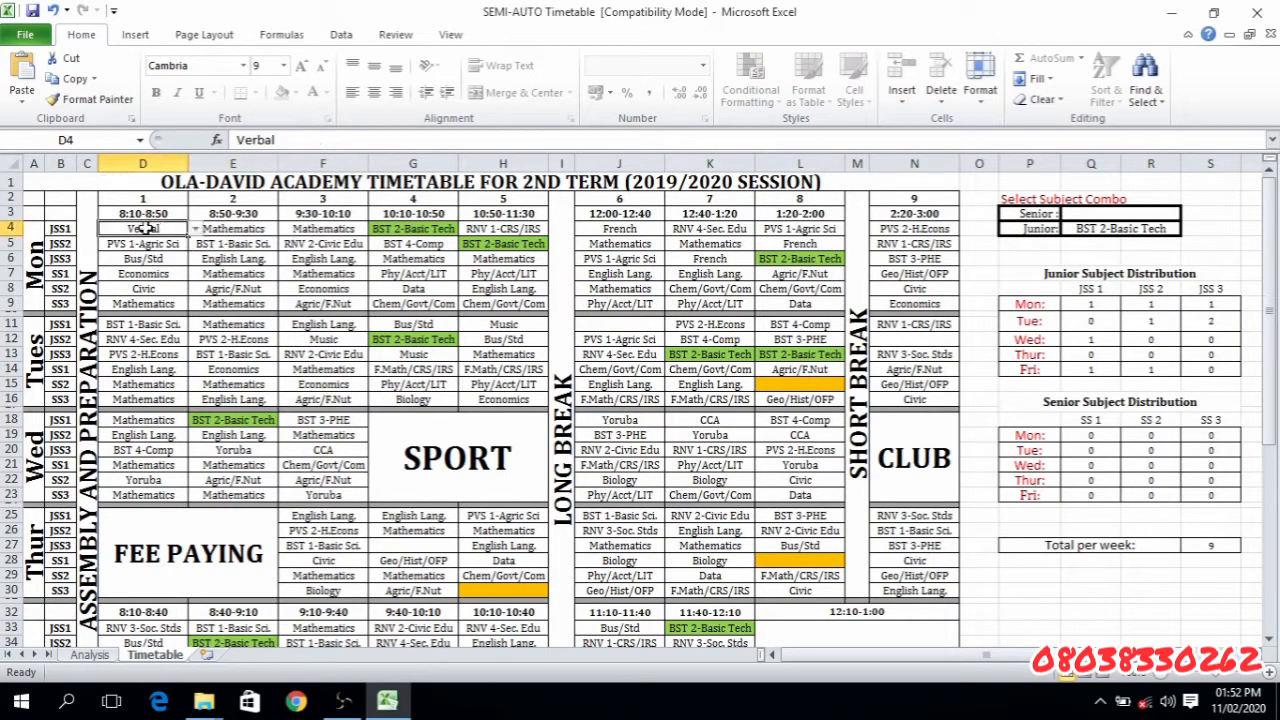
click(62, 228)
click(62, 243)
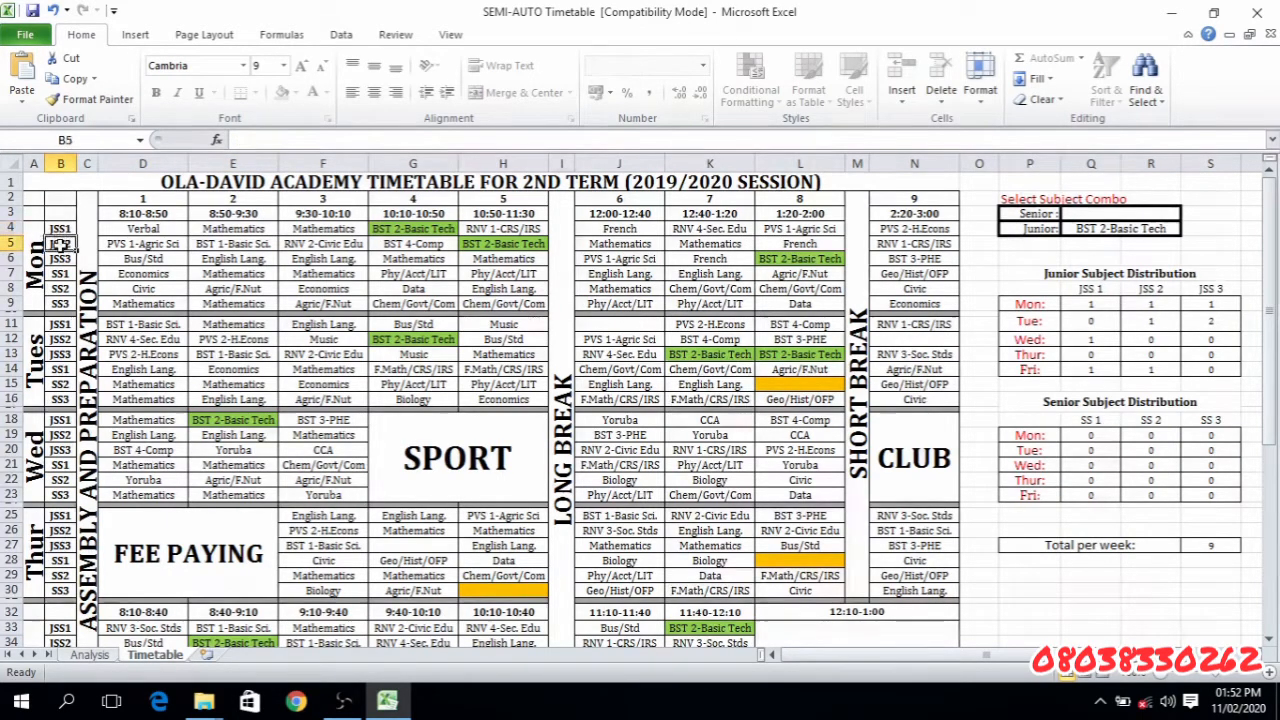
key(shift+space)
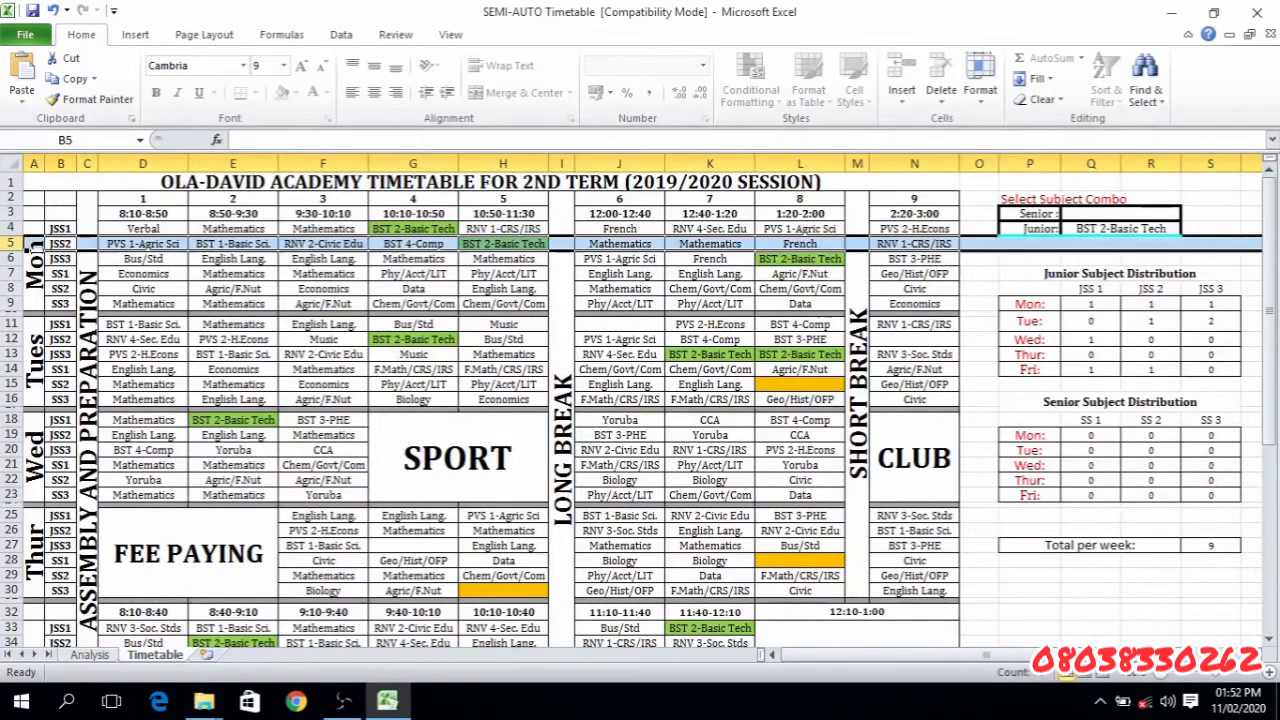
click(300, 244)
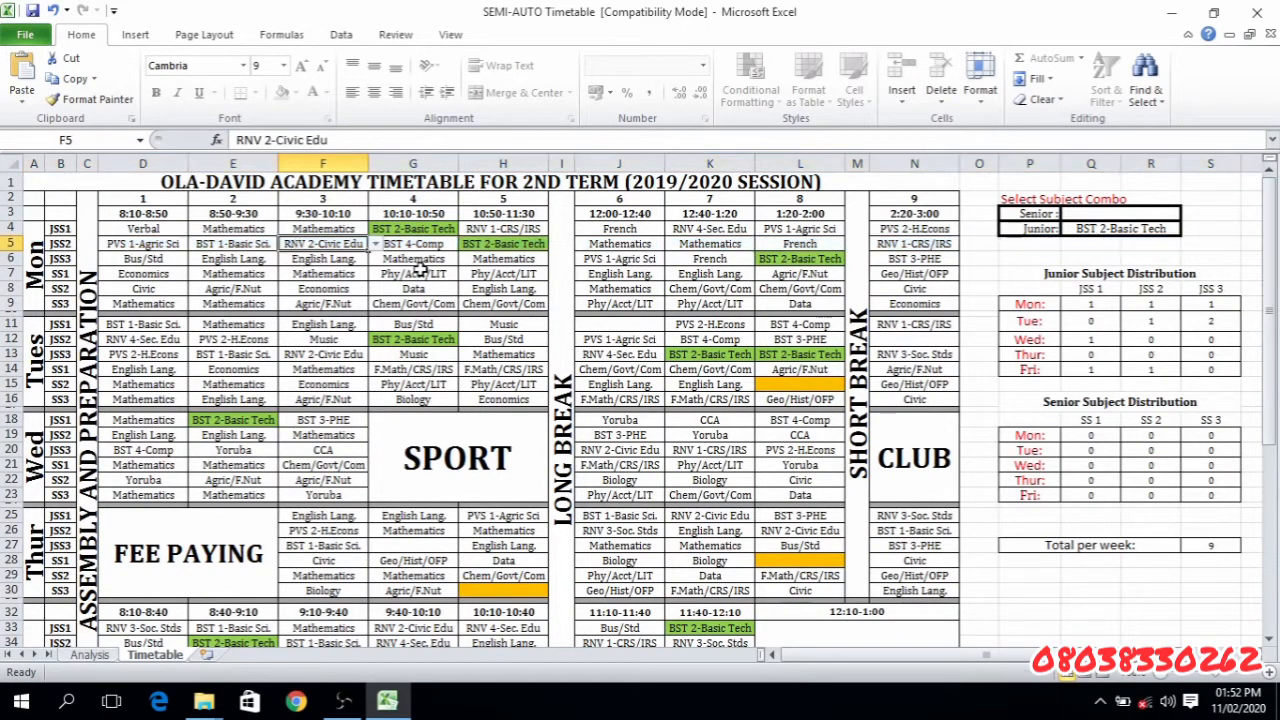
click(375, 251)
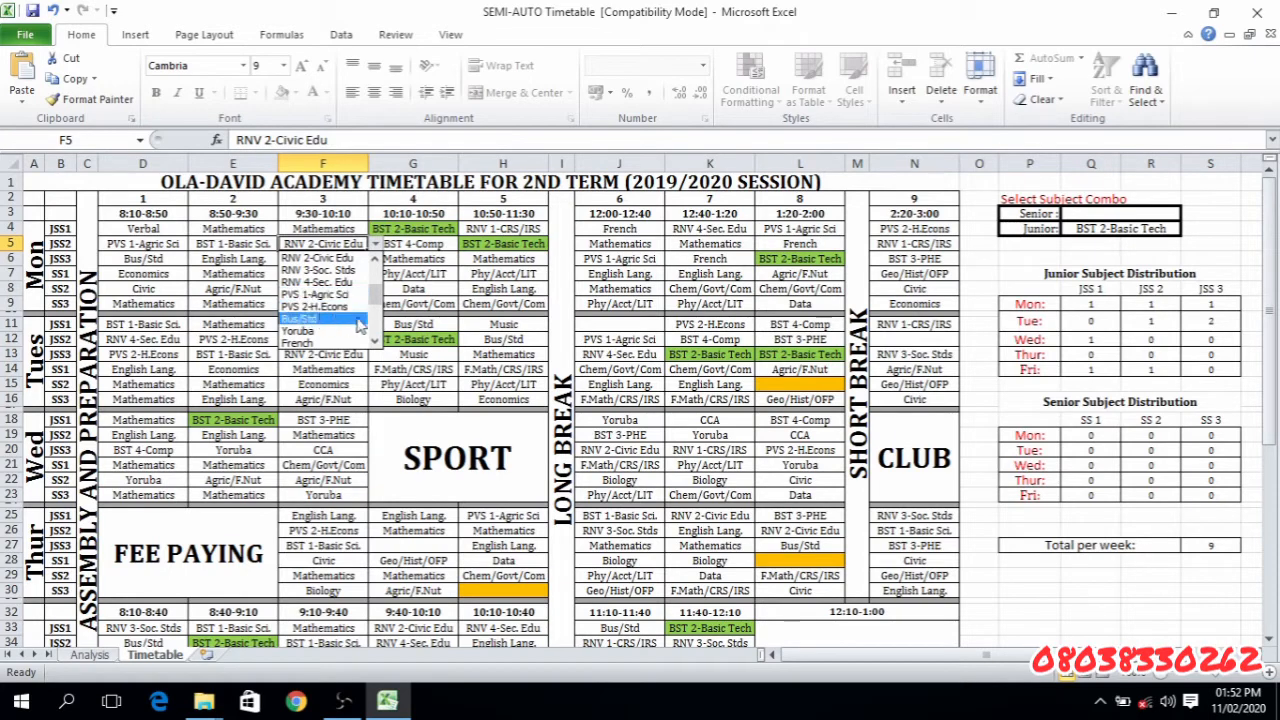
scroll(330, 290, up, 3)
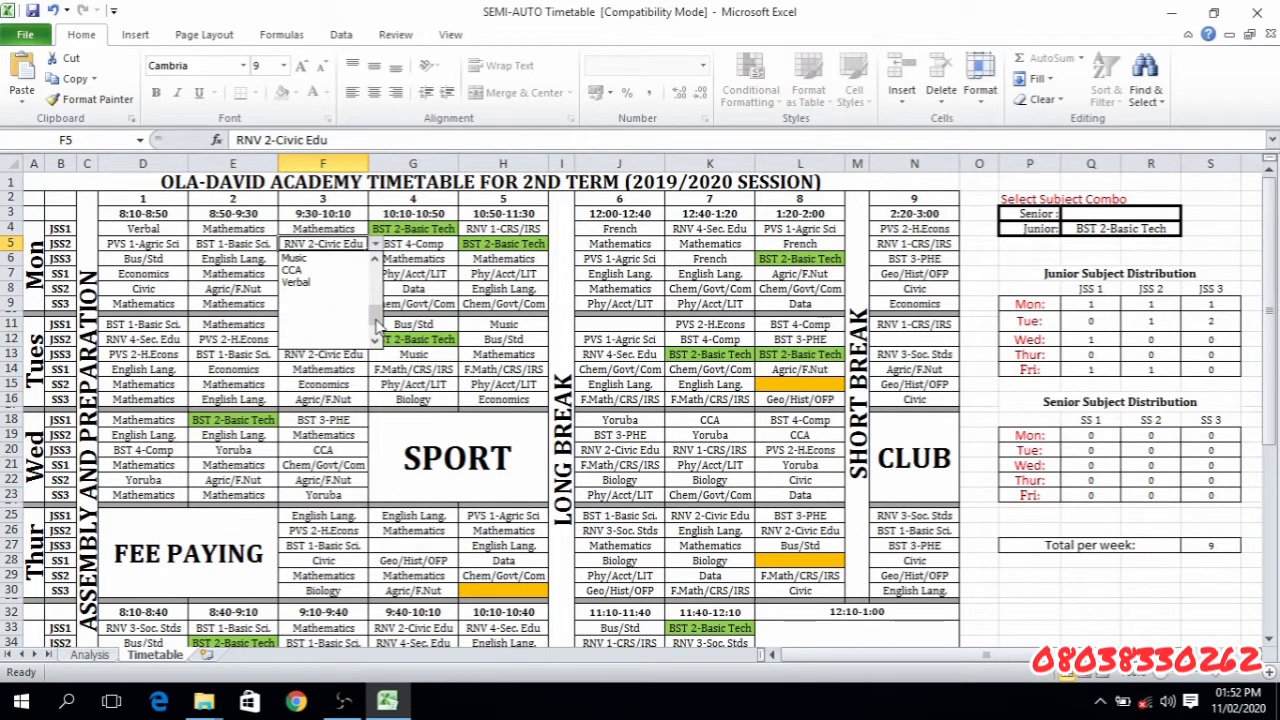
click(315, 275)
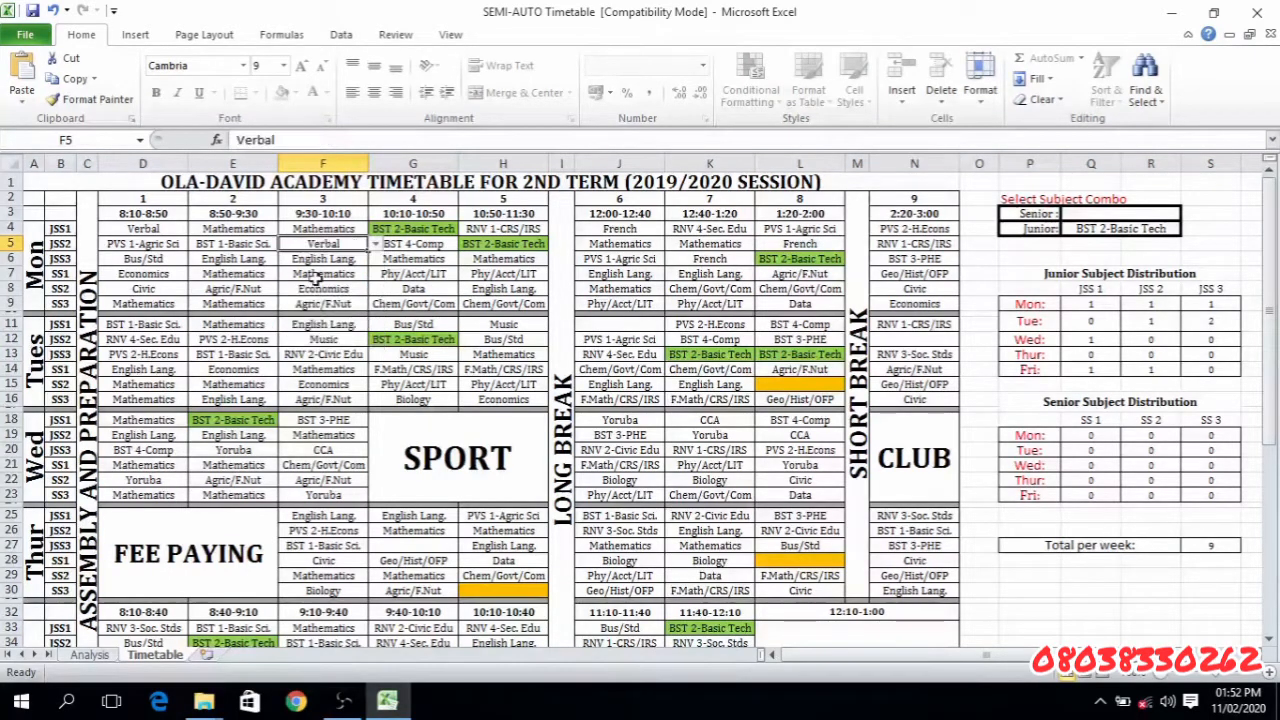
- Check the JSS2 count for Verbal in C20 of the Analysis sheet and return to the Timetable sheet
click(95, 655)
click(143, 499)
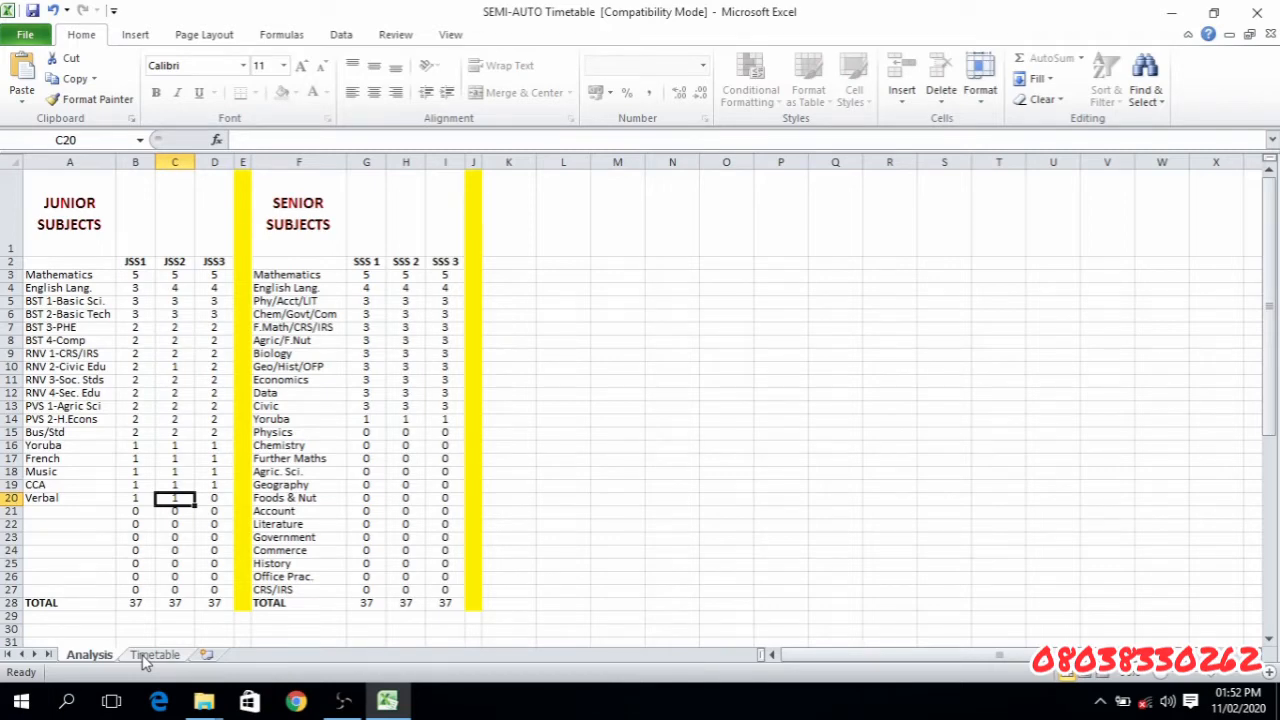
click(154, 655)
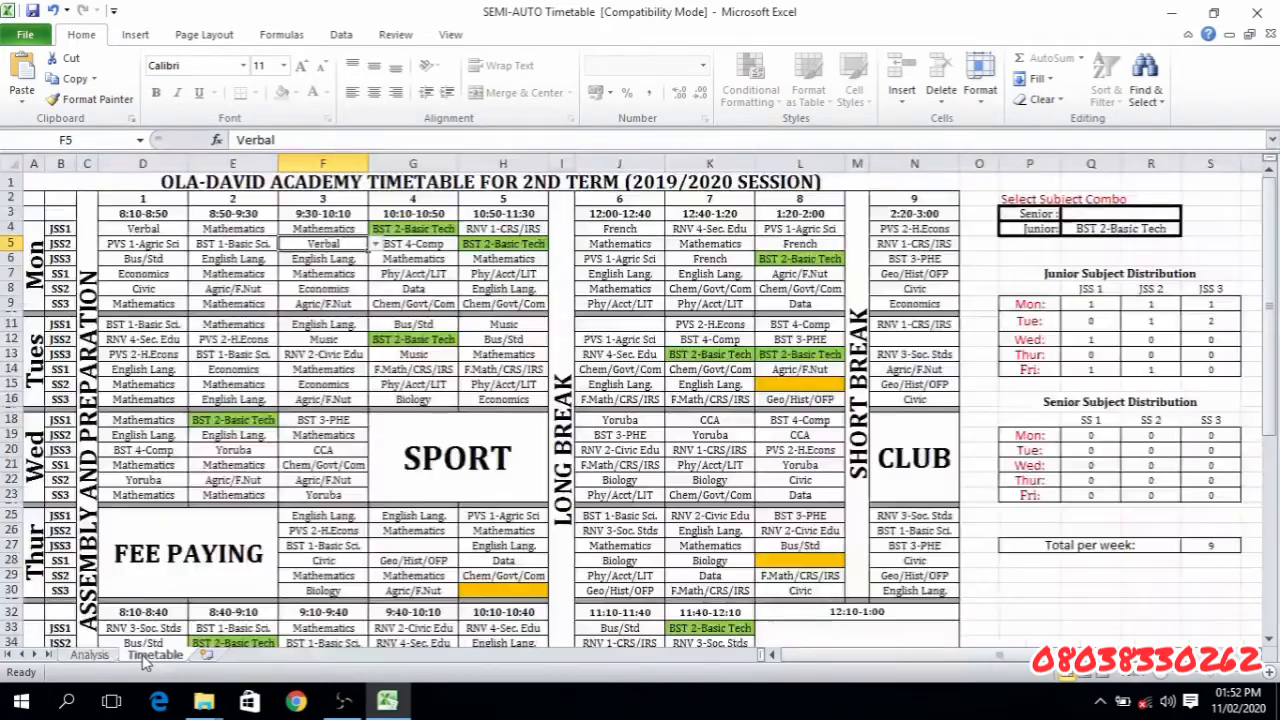
- Clear the junior subject combo in Q4 and set it to Verbal
click(1090, 230)
key(Delete)
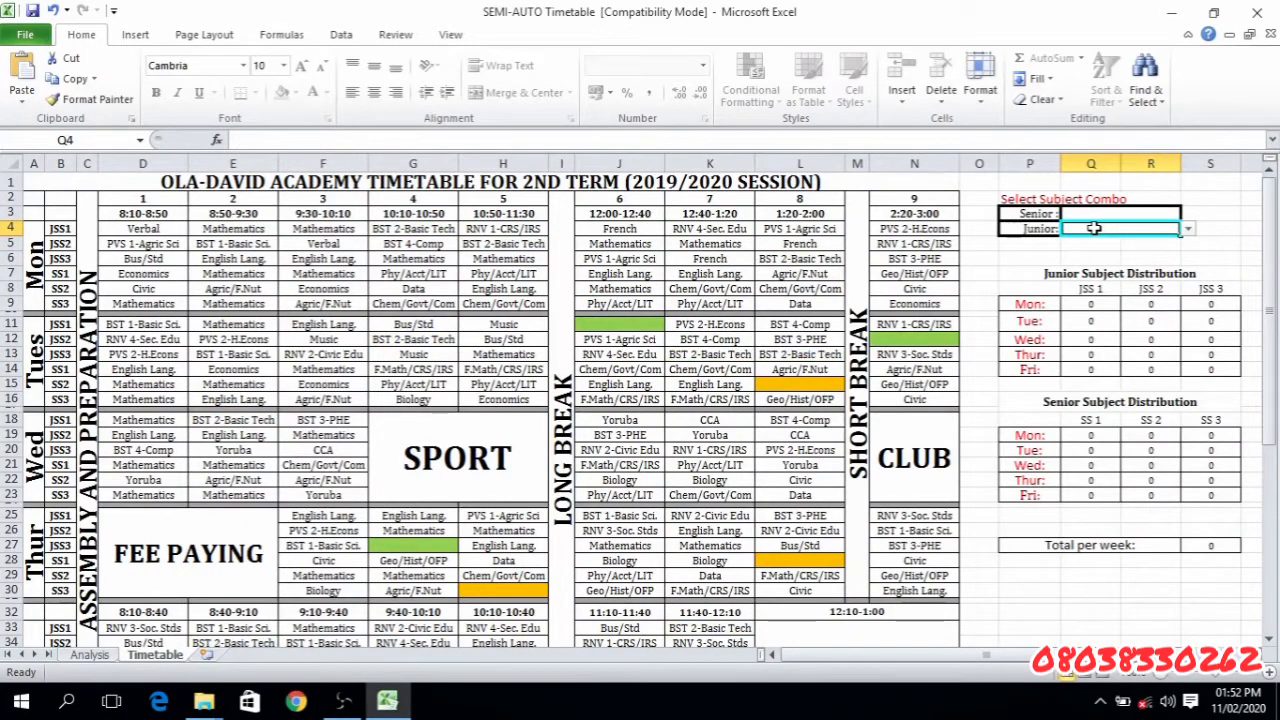
click(1188, 230)
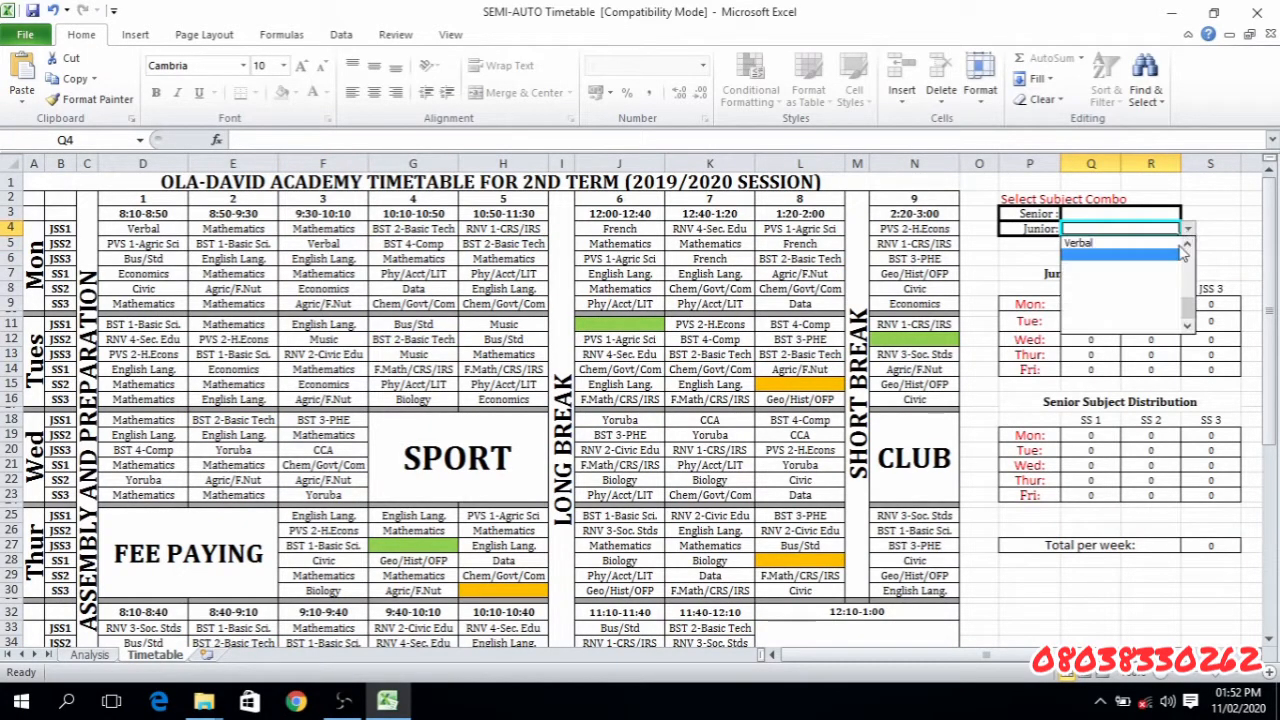
click(1130, 250)
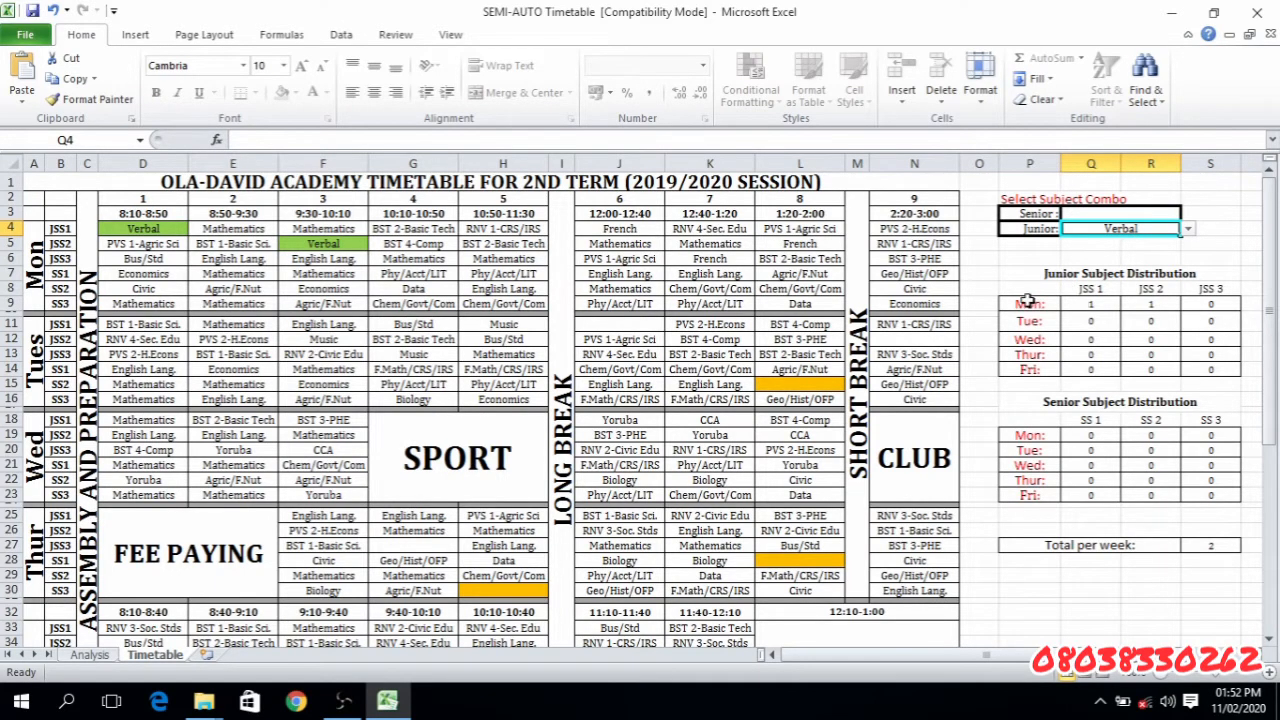
- Inspect the Monday and Tuesday rows of the Junior Subject Distribution and the Total per week cell S27 for Verbal
drag(1027, 300, 1210, 320)
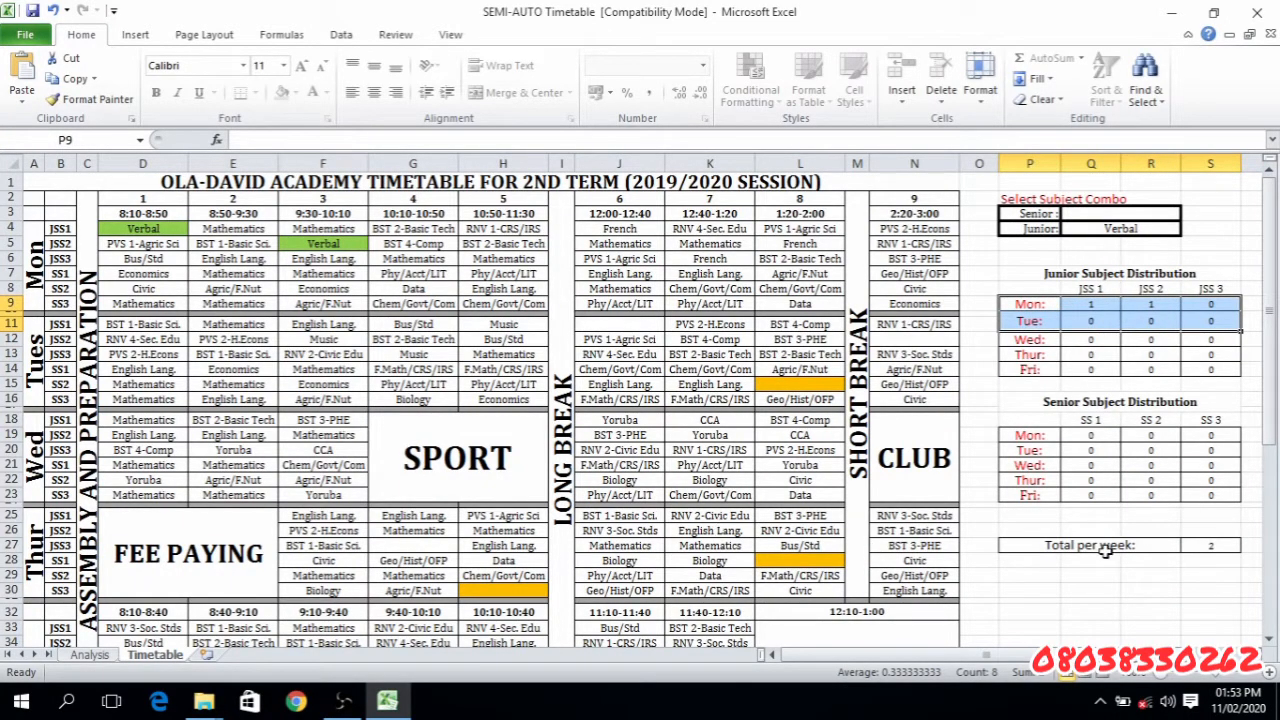
click(1220, 549)
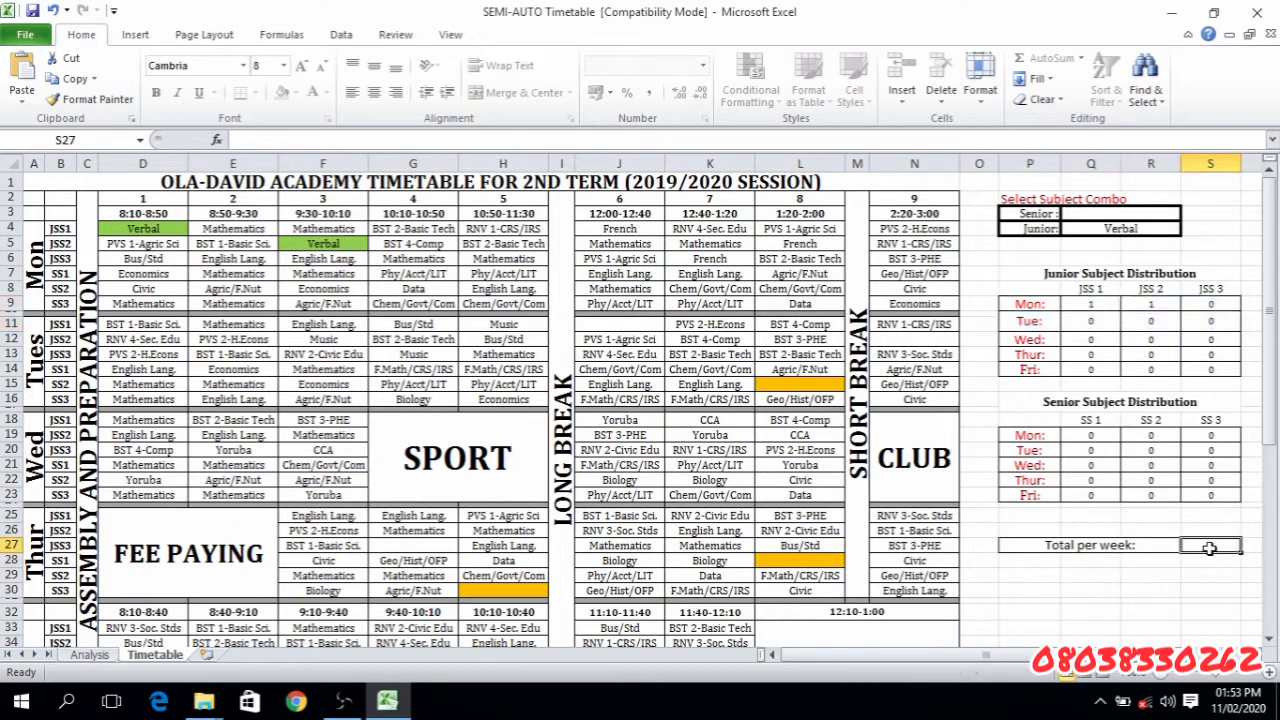
click(1131, 612)
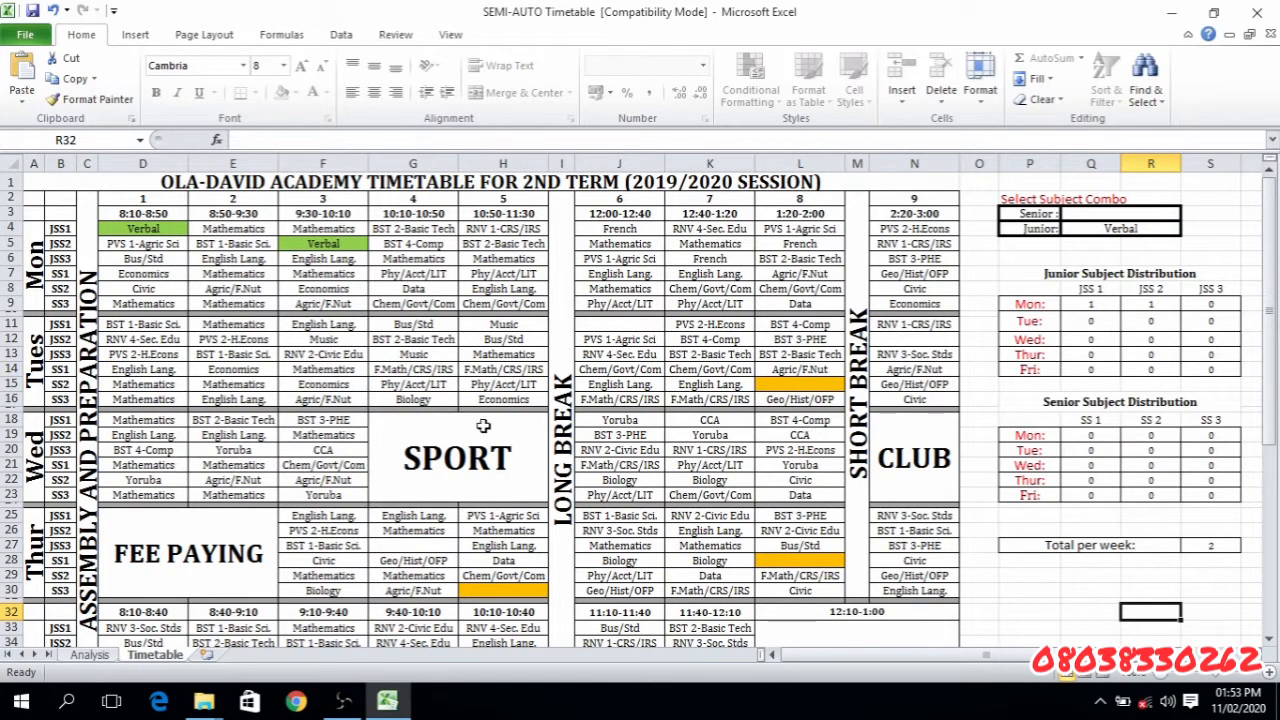
- Review the subject counts on the Analysis sheet once more and go back to the Timetable sheet
click(89, 655)
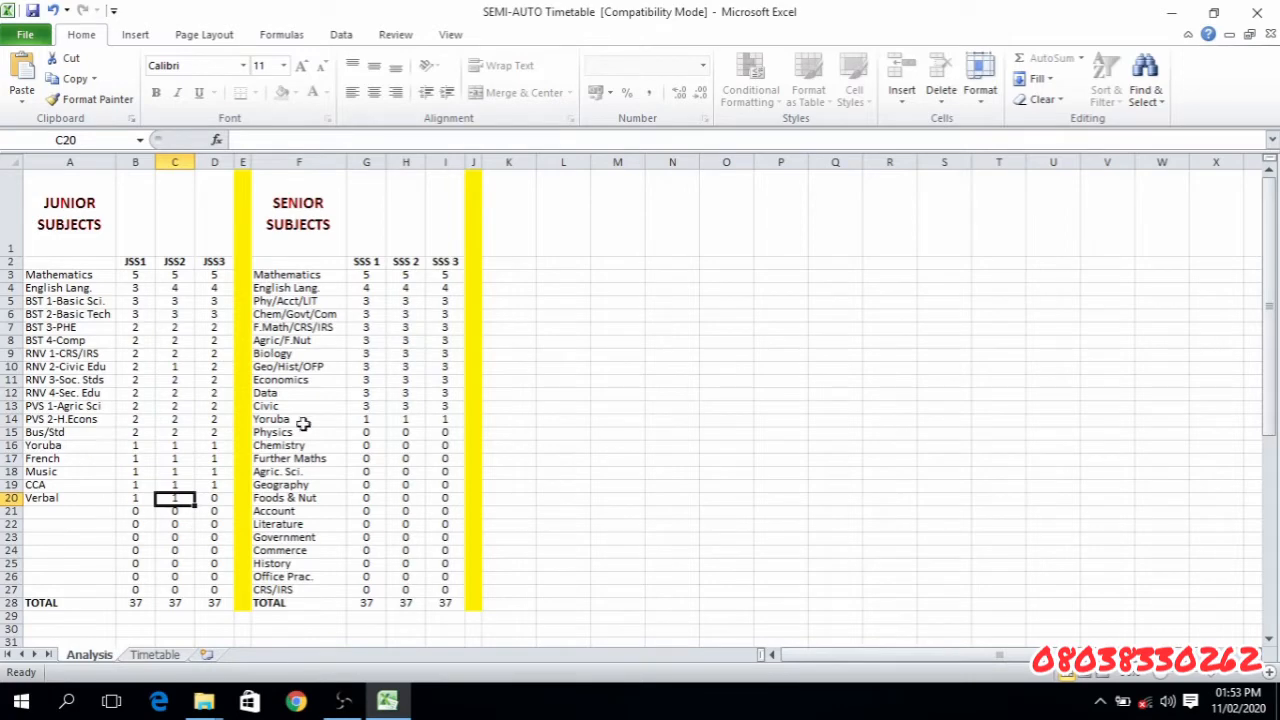
click(342, 703)
click(342, 703)
click(152, 655)
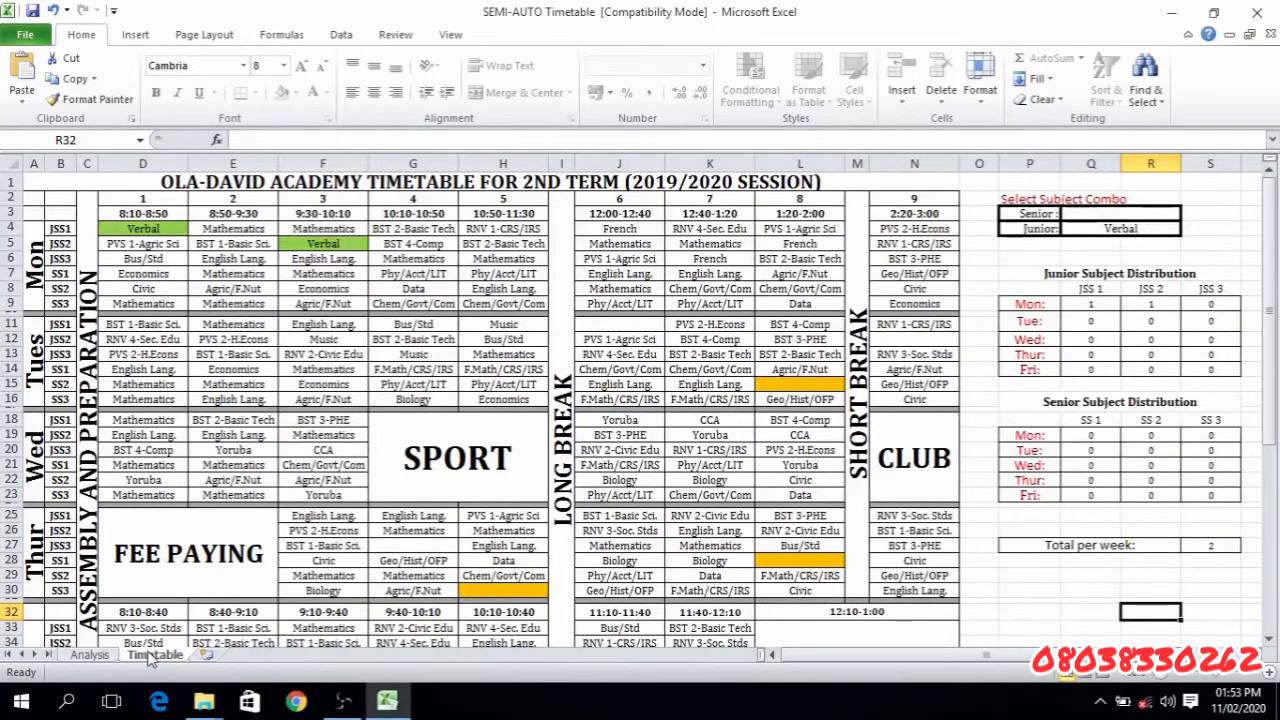